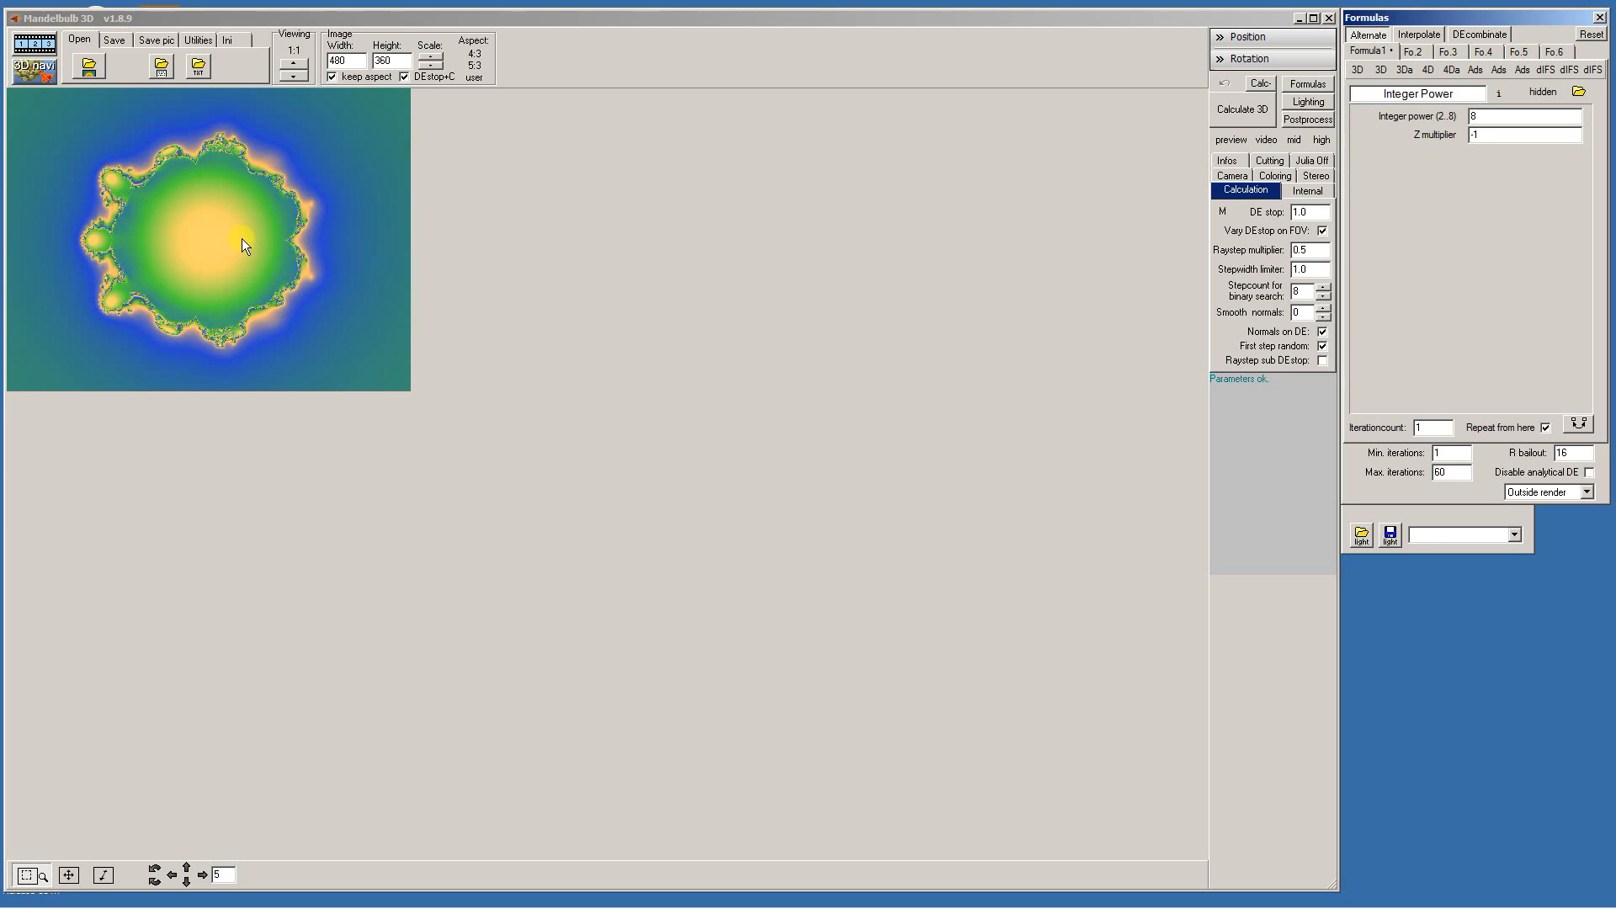
Load the ATetraVS formula into the first formula slot and calculate the 3D render
{"action": "left_click", "coordinate": [1300, 211]}
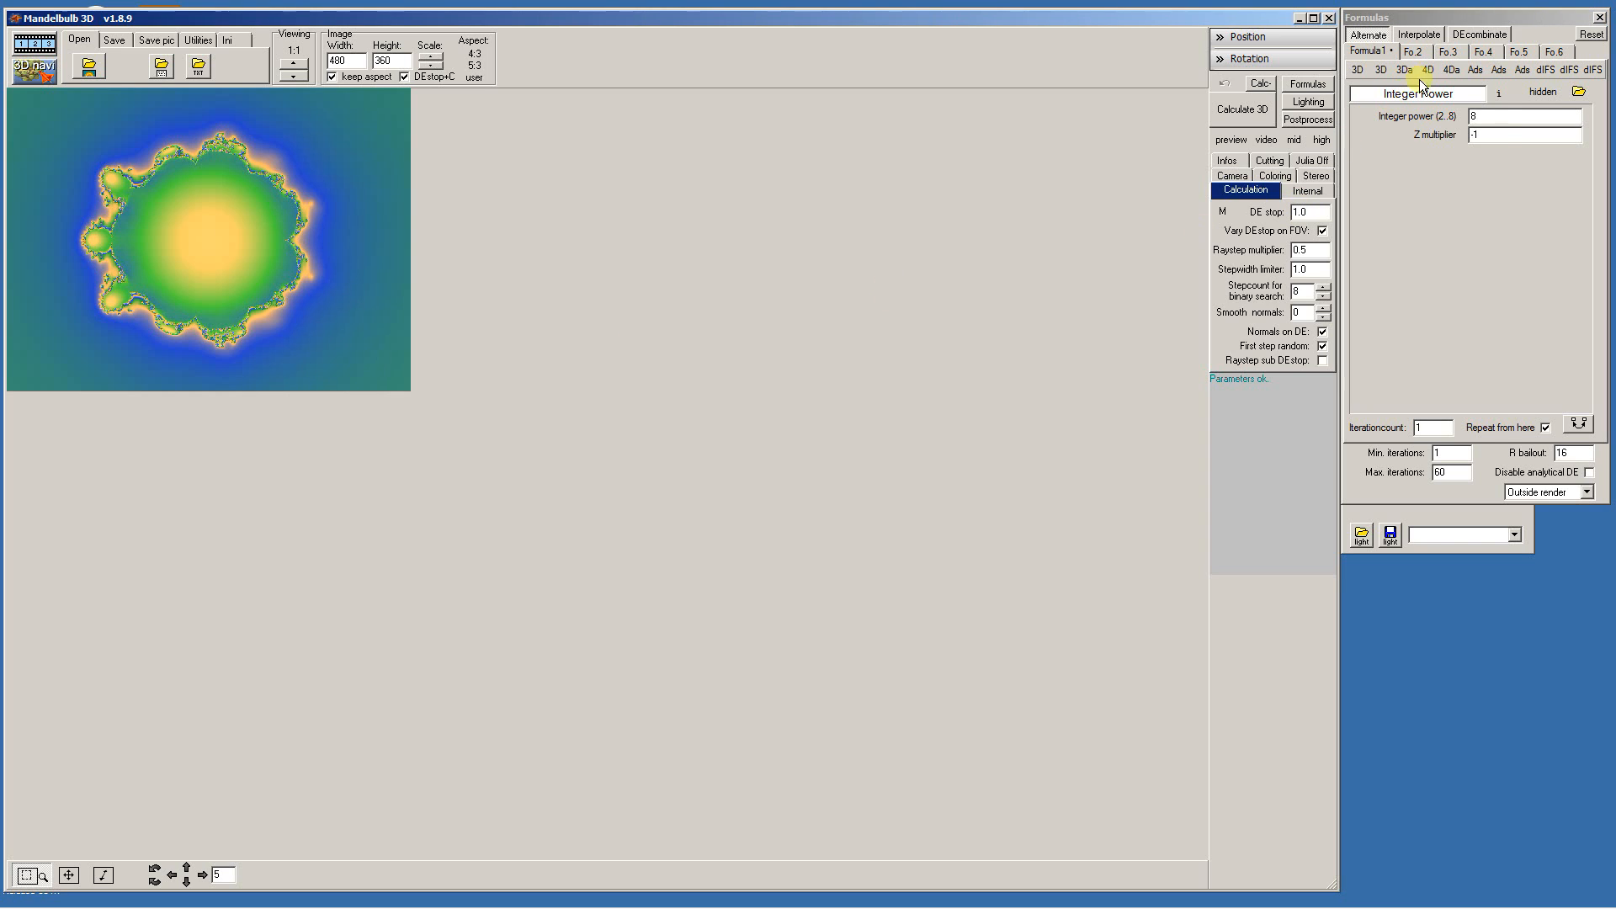
{"action": "mouse_move", "coordinate": [1365, 78]}
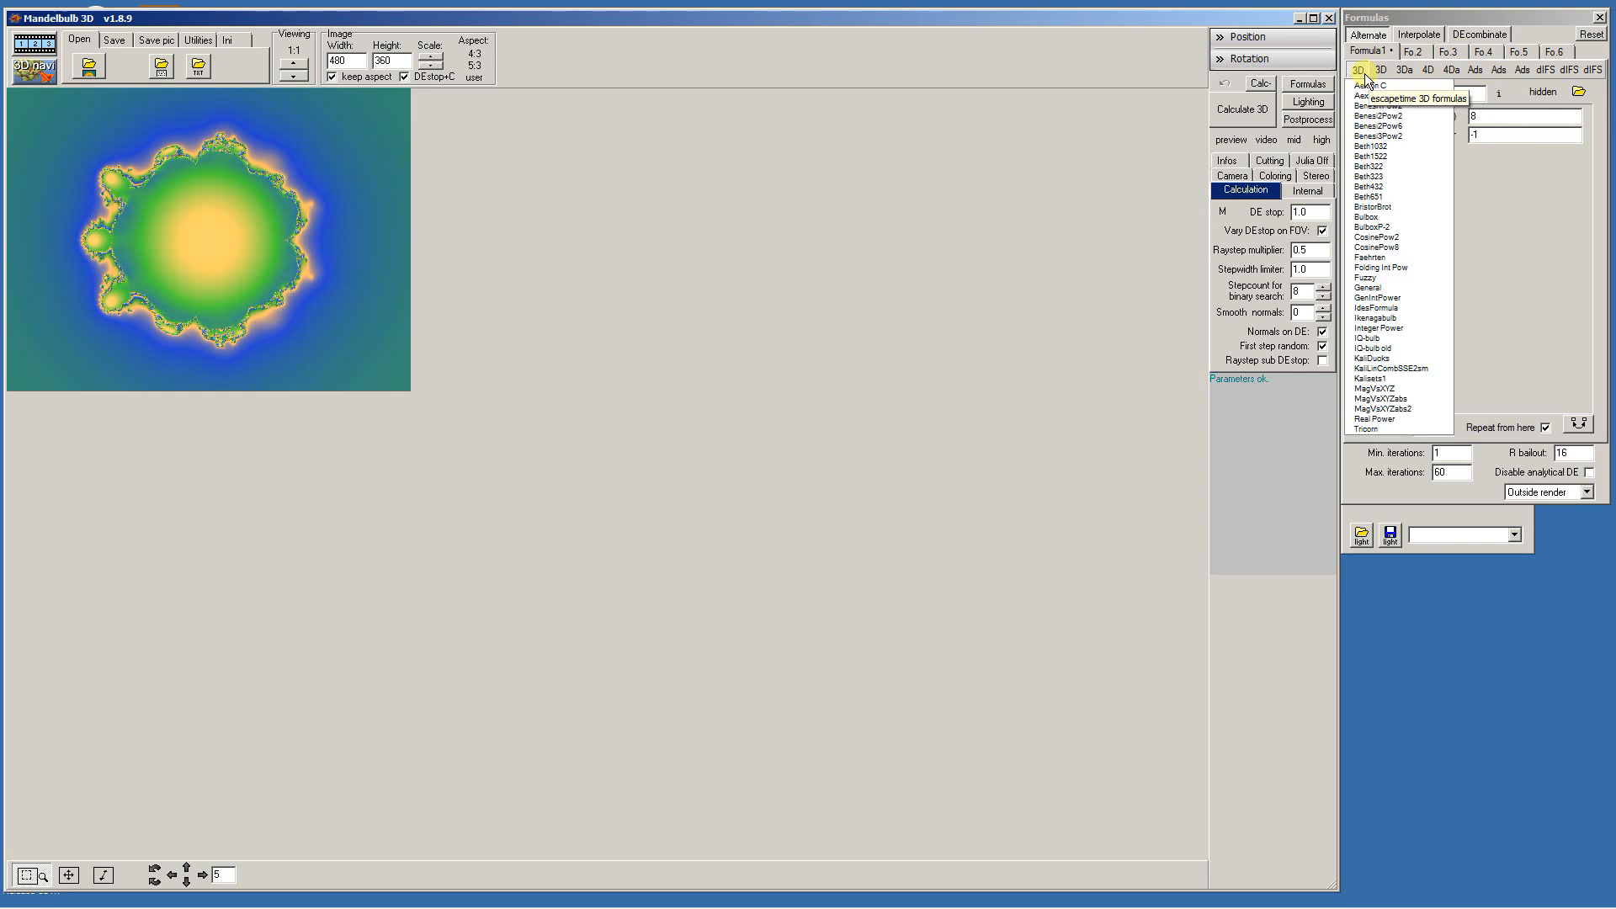
{"action": "mouse_move", "coordinate": [1427, 70]}
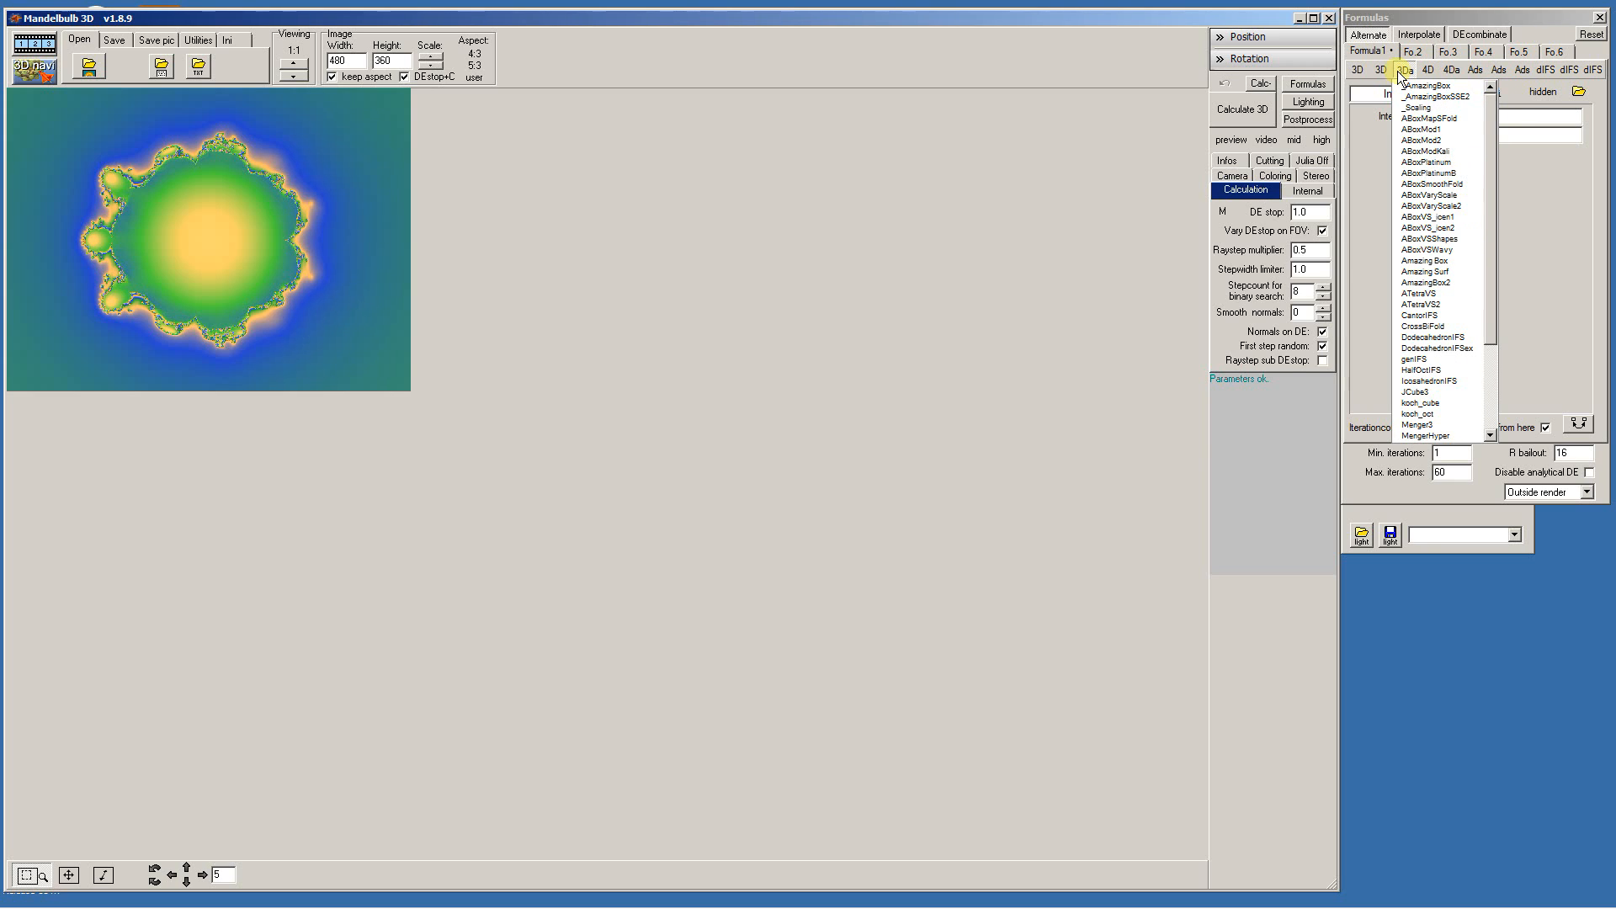
{"action": "left_click", "coordinate": [1459, 294]}
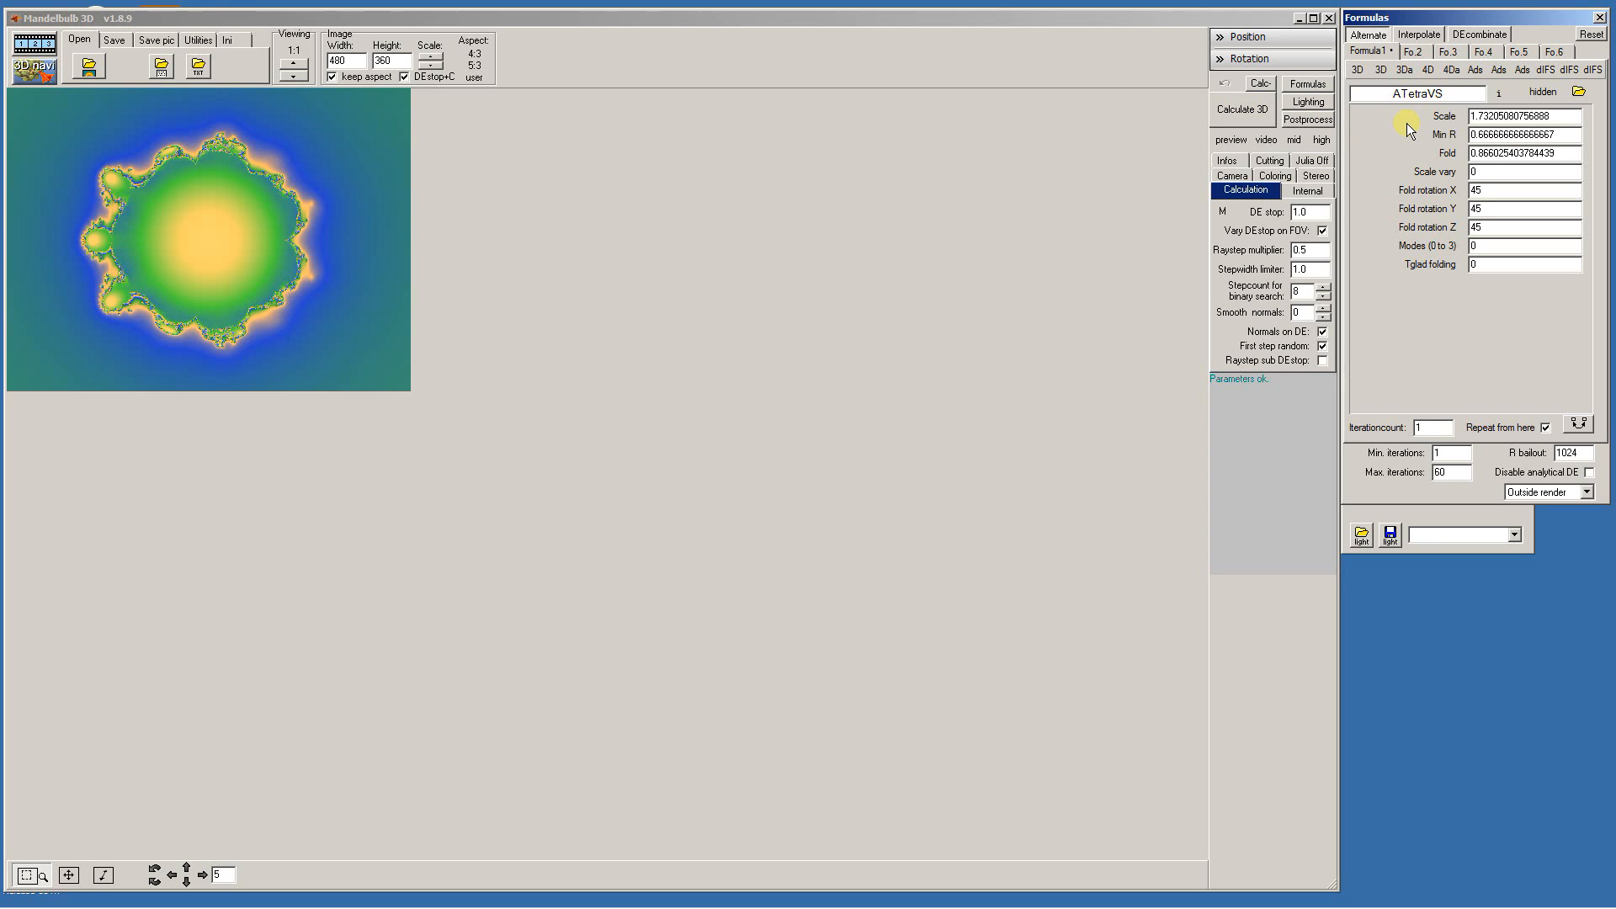
{"action": "left_click", "coordinate": [1242, 111]}
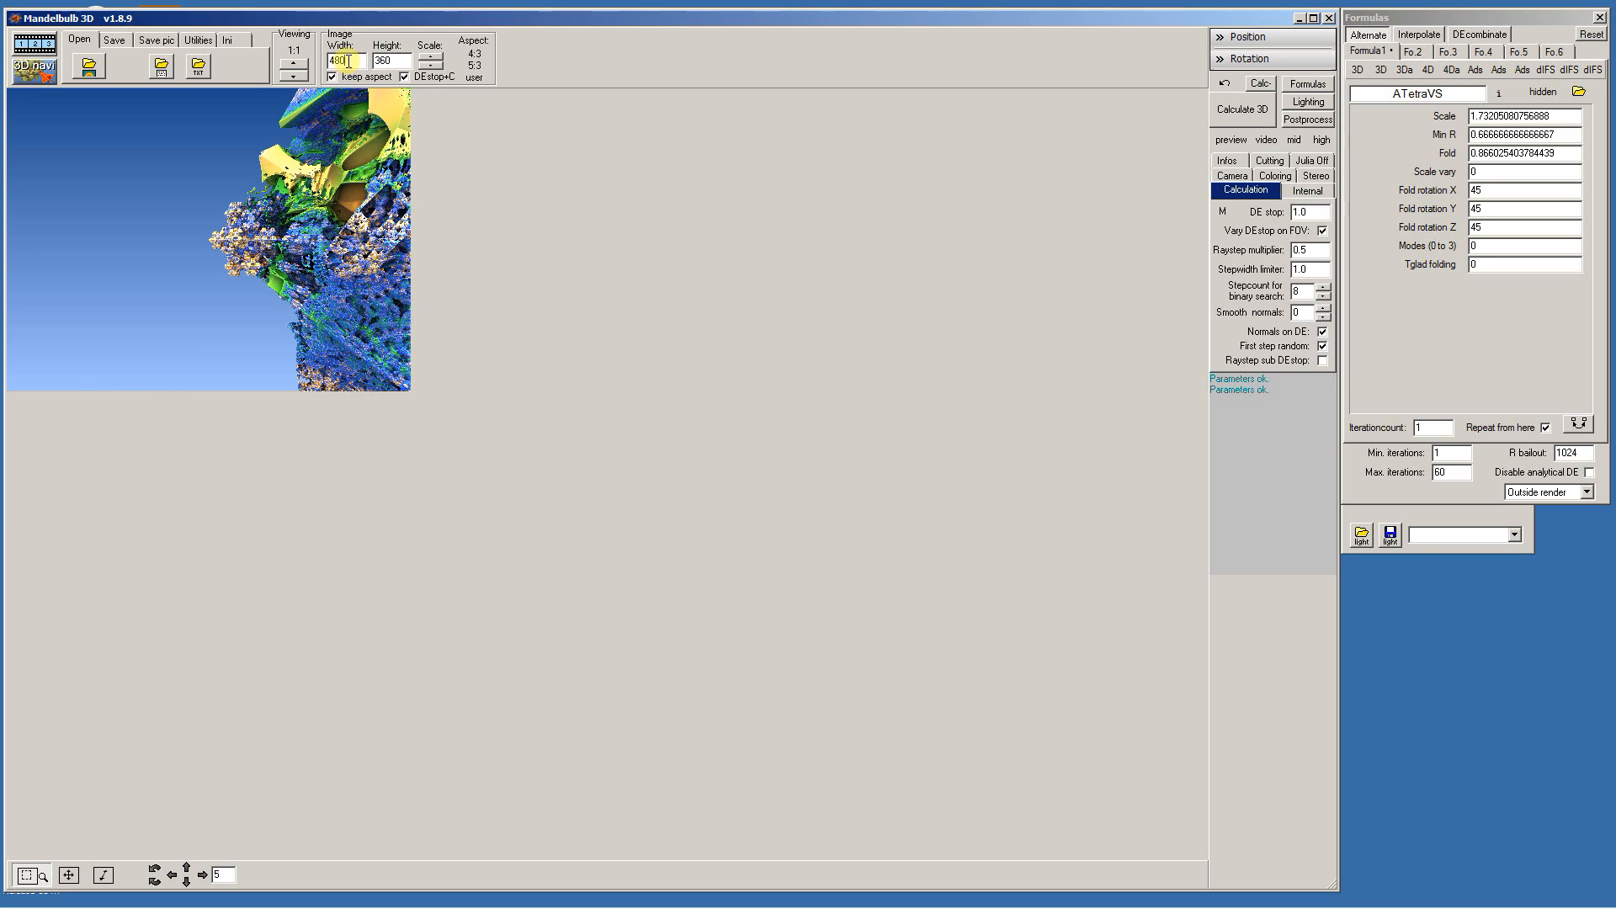
Set the image width to 1280 and recalculate the 3D render
{"action": "left_click_drag", "start_coordinate": [353, 60], "coordinate": [319, 67]}
{"action": "type", "text": "1280"}
{"action": "left_click", "coordinate": [1264, 109]}
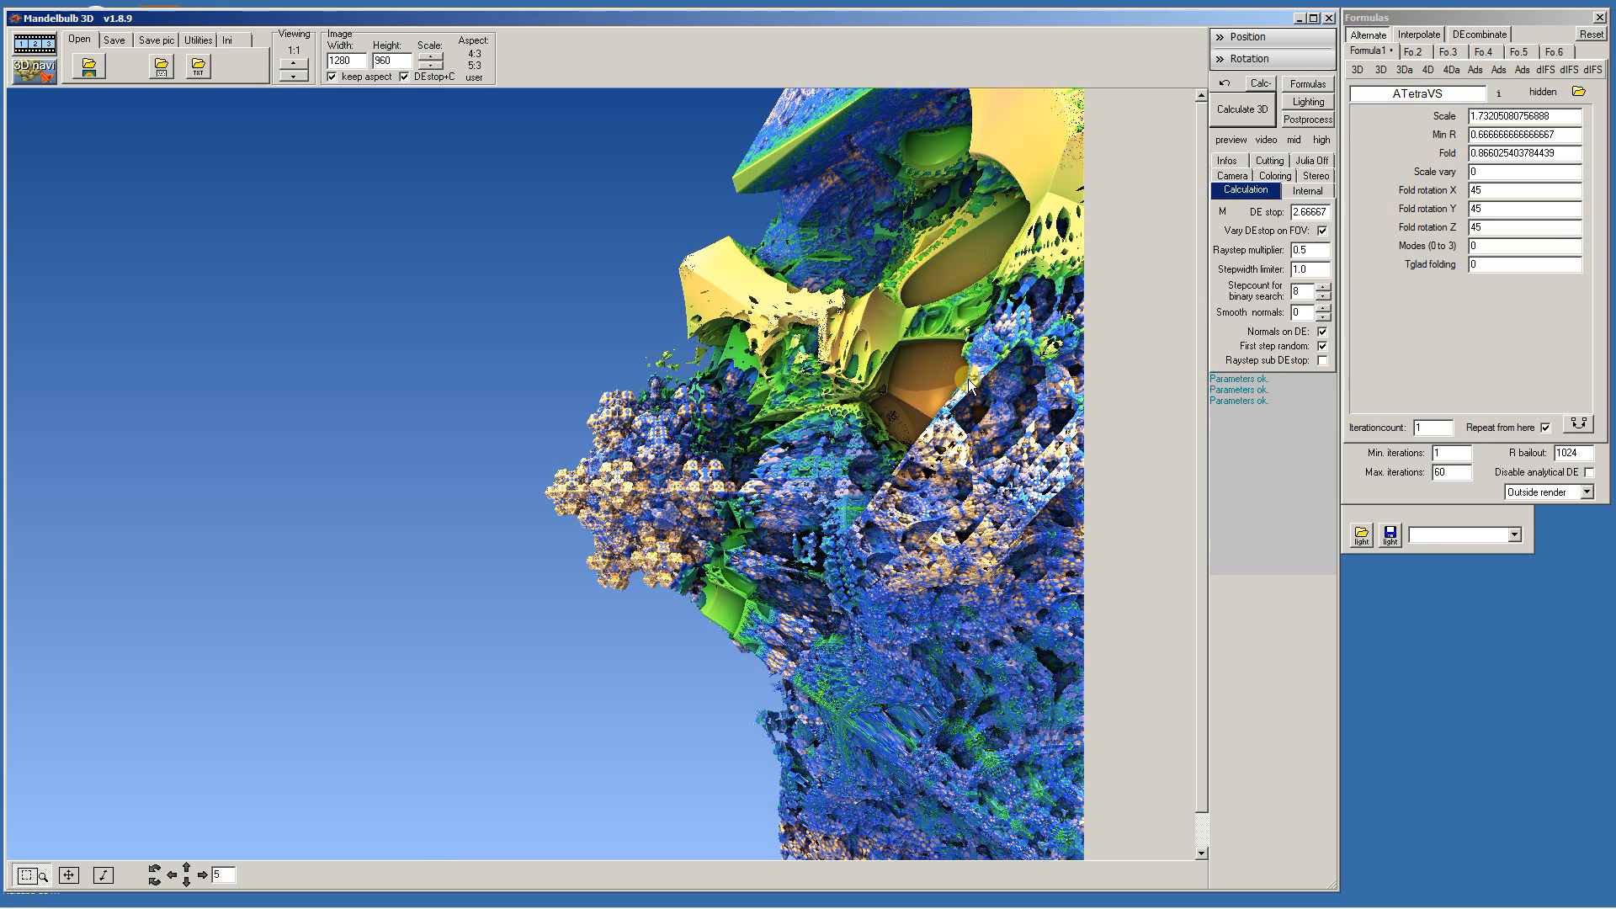
Set the image width to 900 with the aspect ratio kept
{"action": "double_click", "coordinate": [329, 61]}
{"action": "type", "text": "900"}
{"action": "left_click", "coordinate": [400, 64]}
Explore the ATetraVS fractal in the 3D navigator, sliding right and walking forward, and close the navigator
{"action": "left_click", "coordinate": [34, 68]}
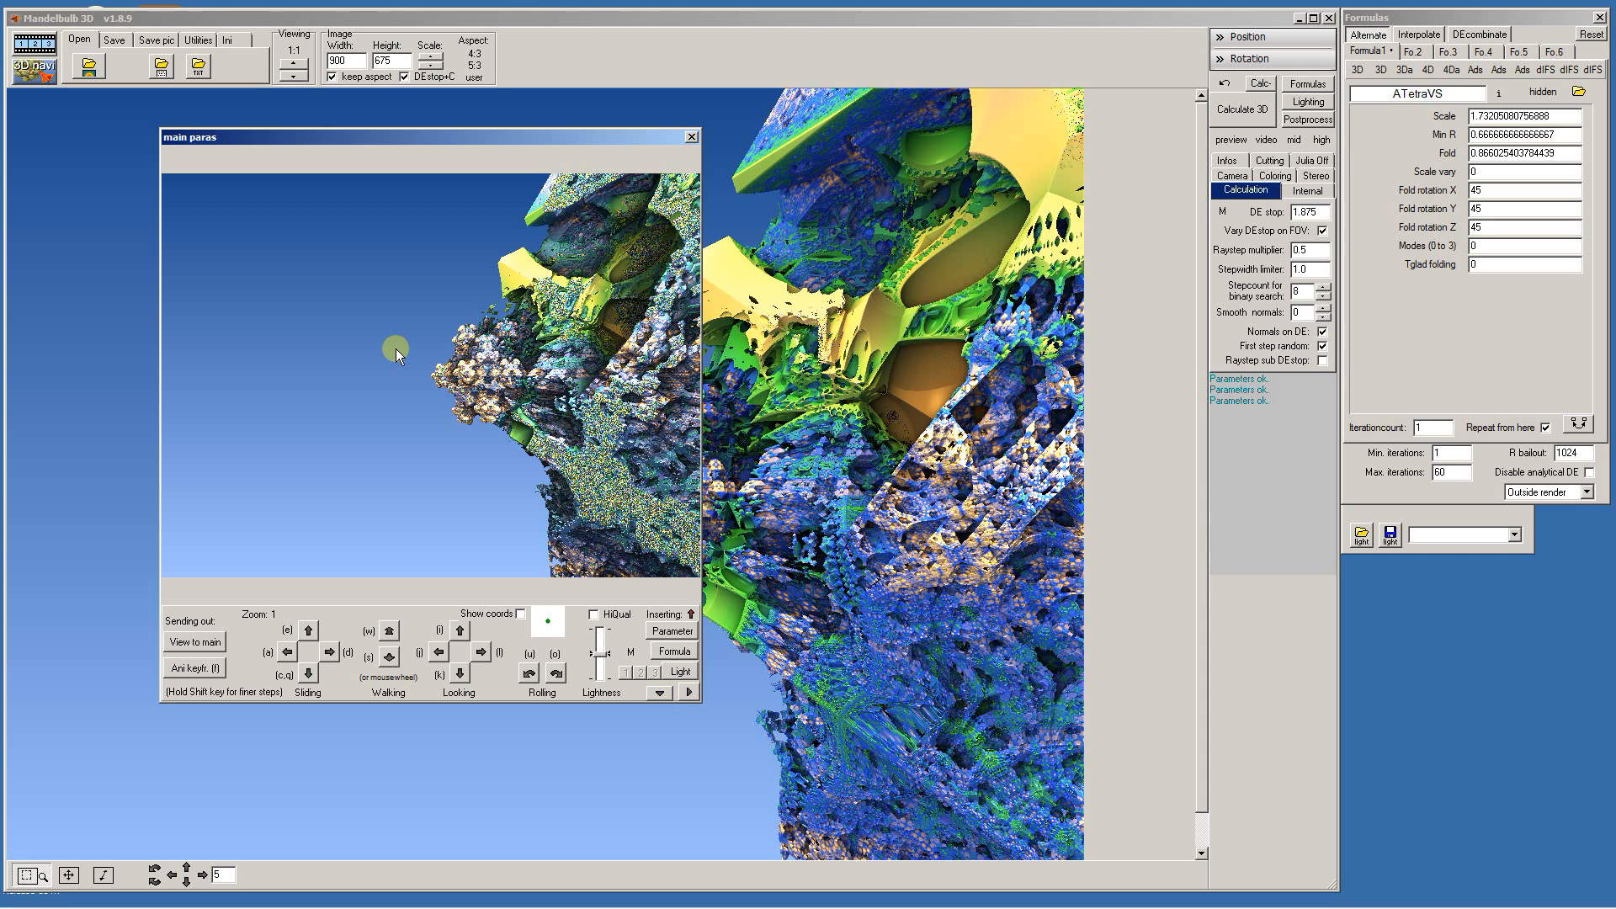
{"action": "key", "text": "d"}
{"action": "key", "text": "d"}
{"action": "key", "text": "d"}
{"action": "key", "text": "d"}
{"action": "key", "text": "d"}
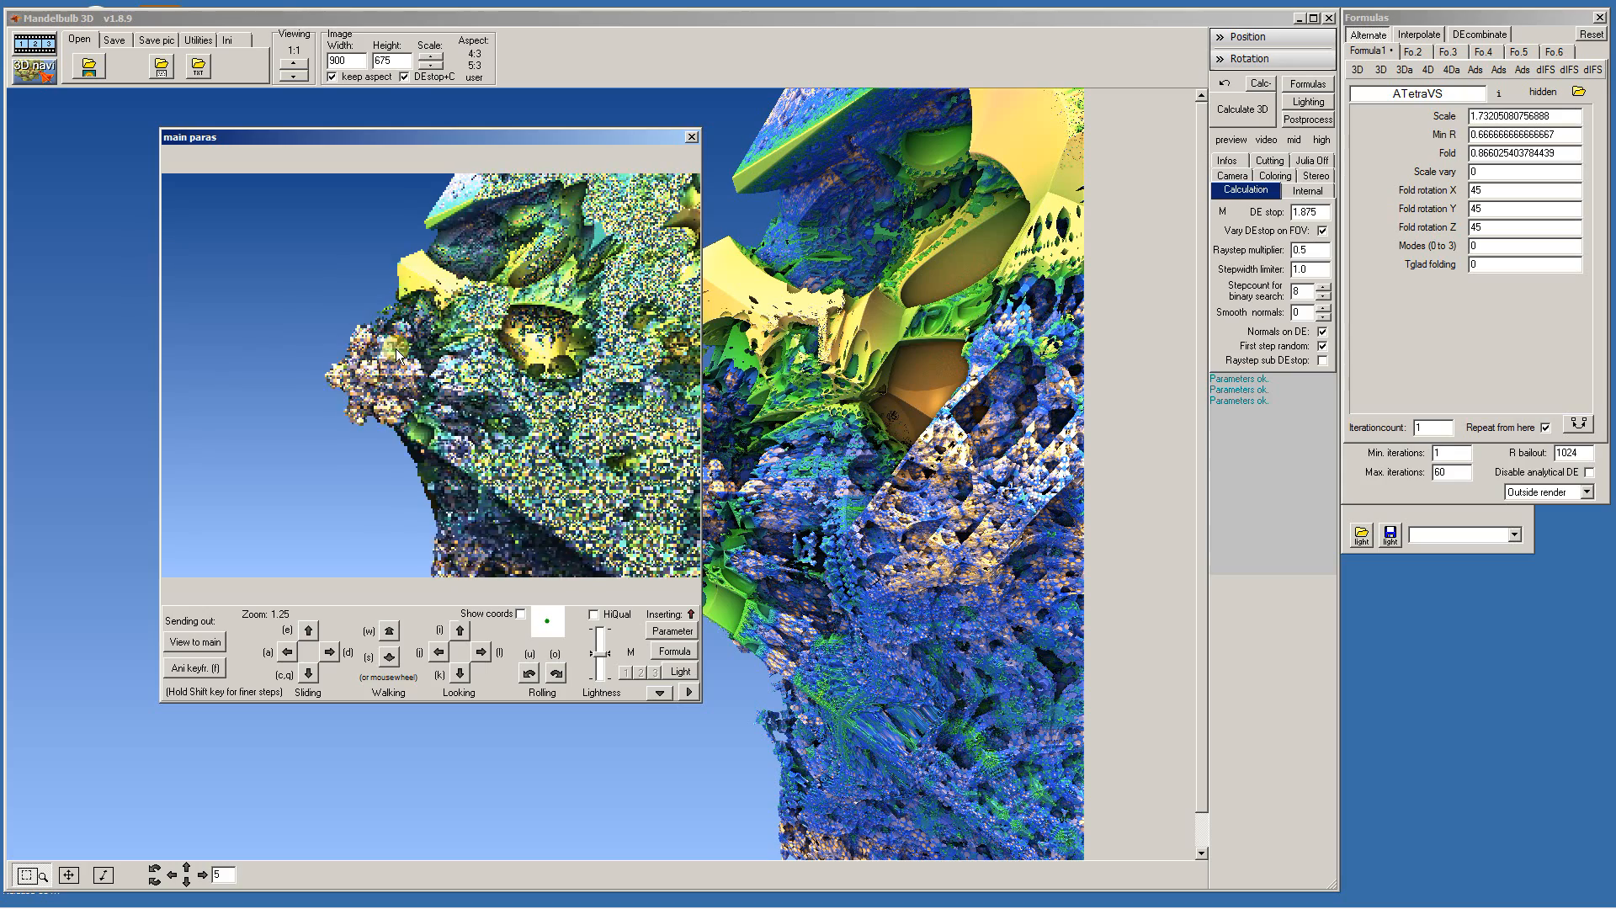
{"action": "key", "text": "w"}
{"action": "key", "text": "w"}
{"action": "key", "text": "w"}
{"action": "key", "text": "w"}
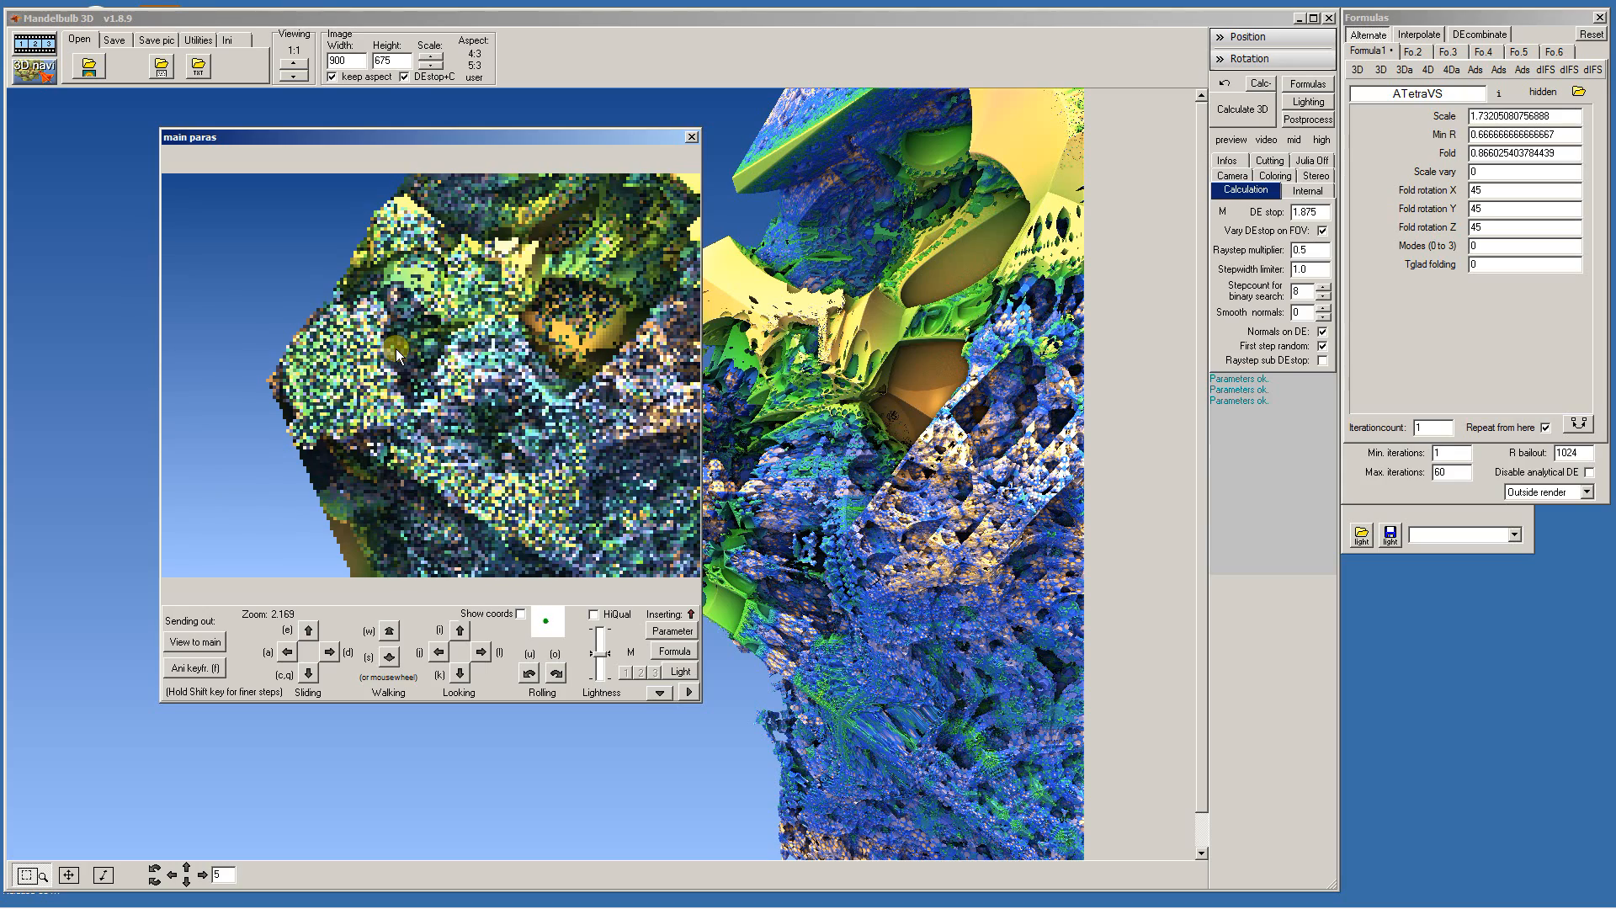
{"action": "key", "text": "d"}
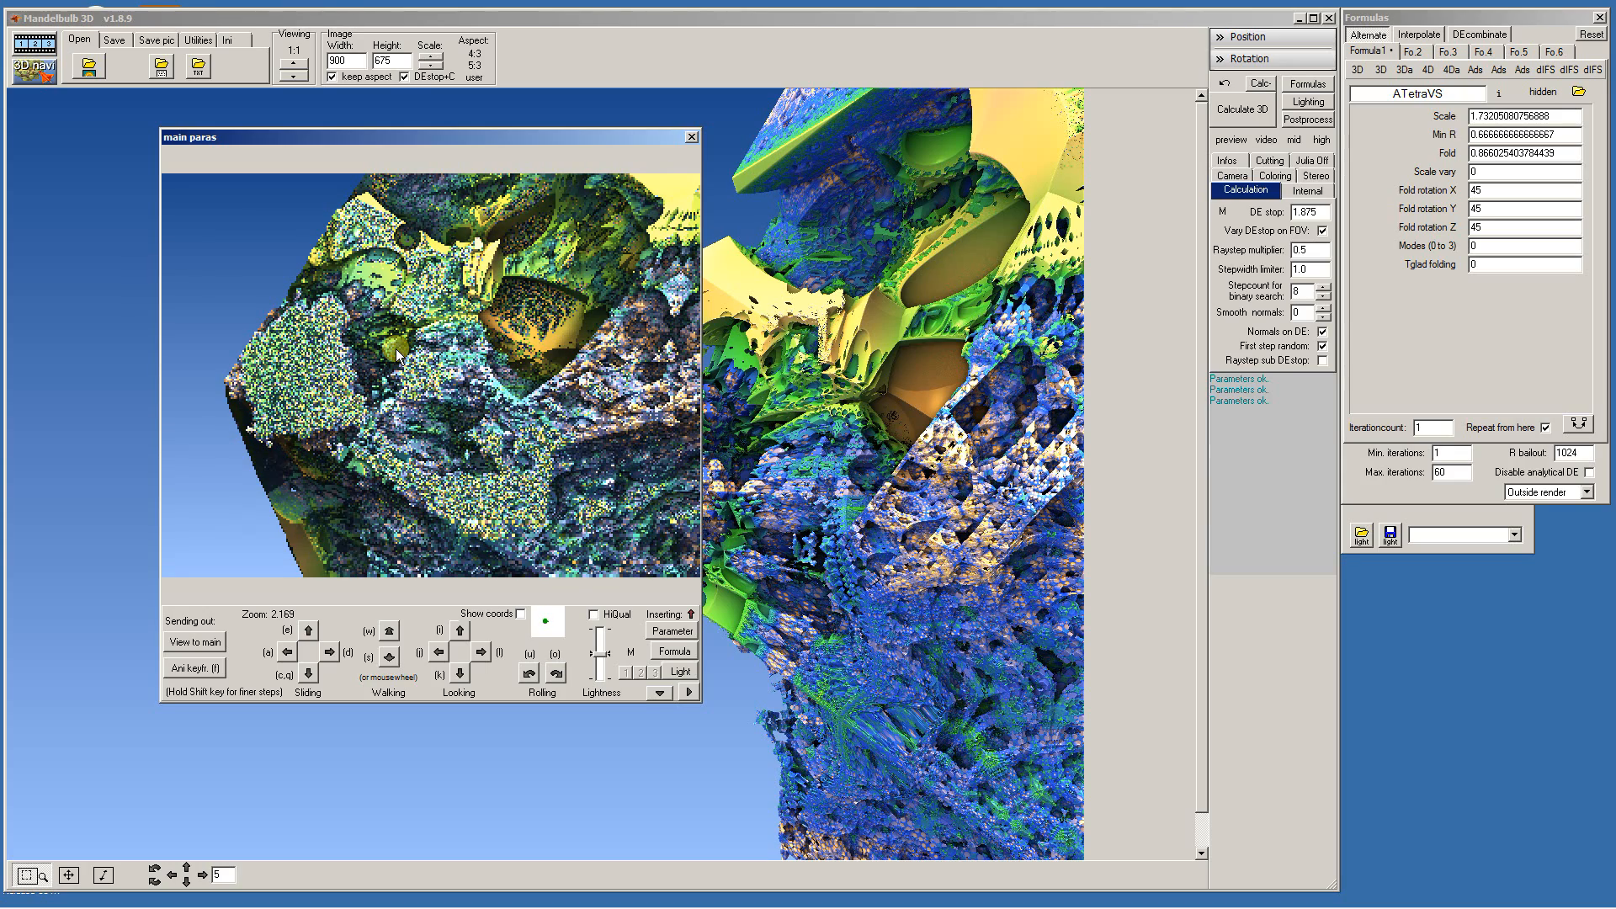
{"action": "key", "text": "d"}
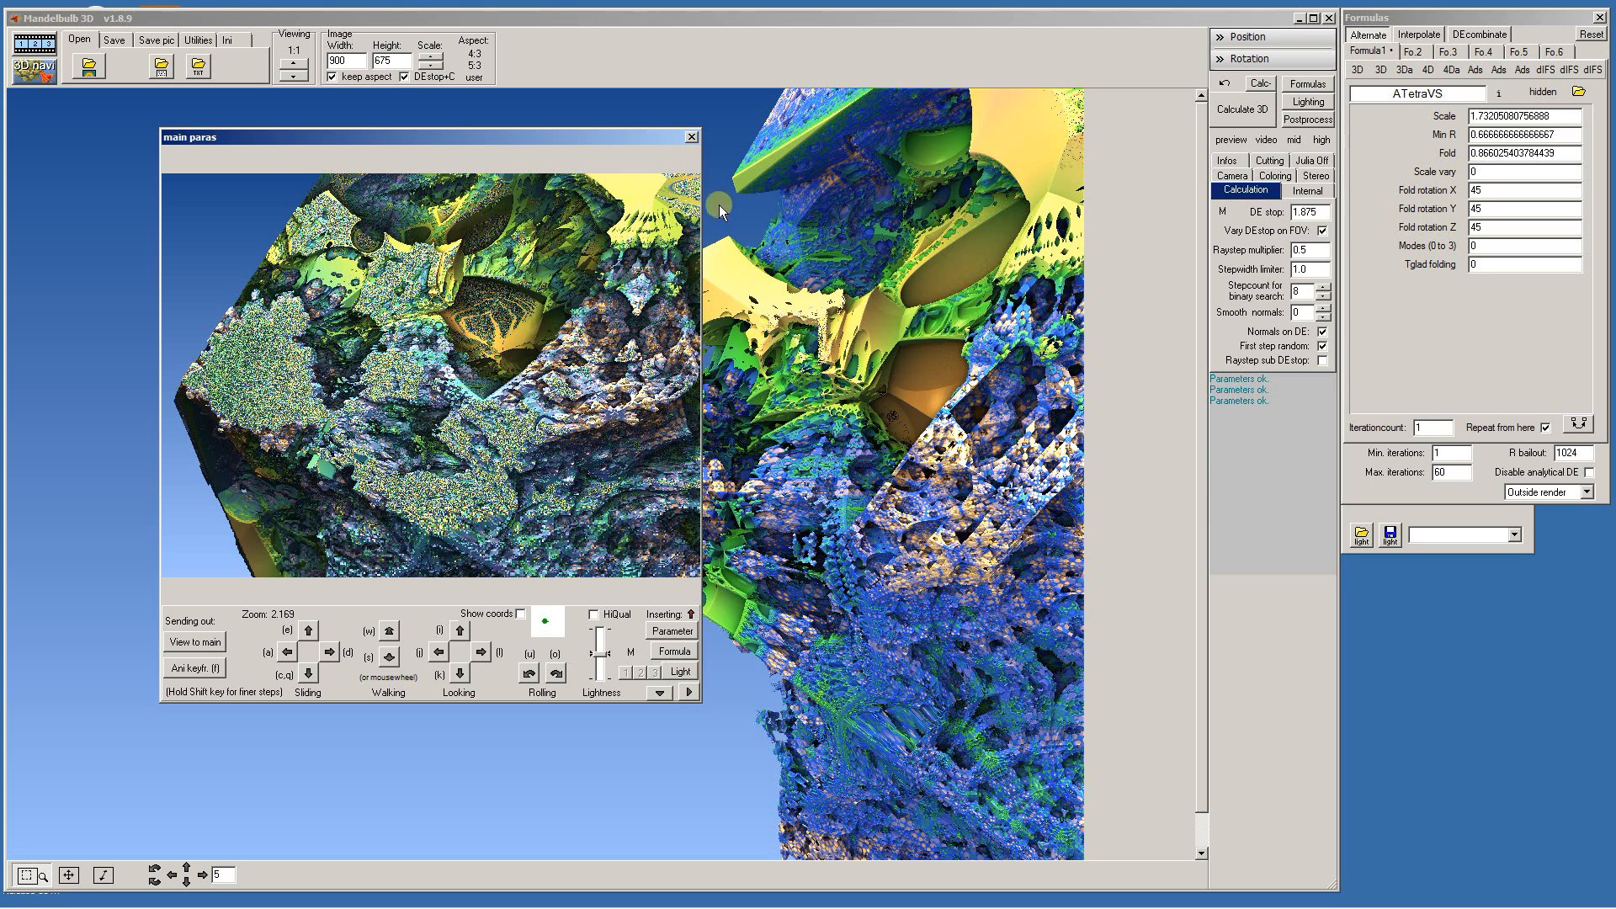
{"action": "left_click", "coordinate": [690, 136]}
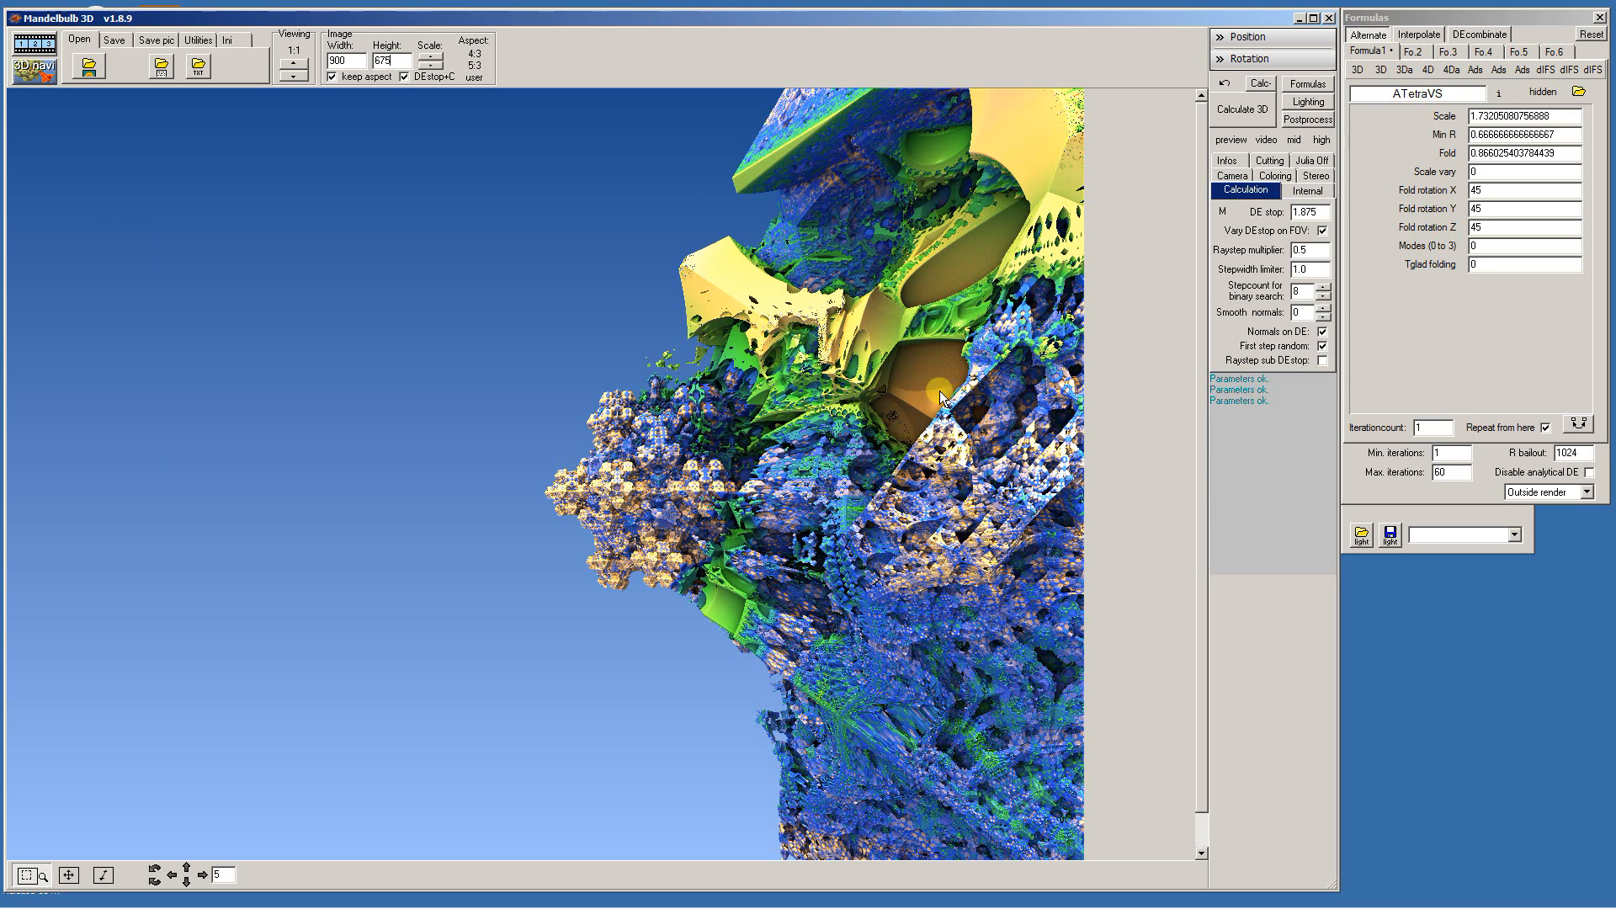
Replace the first formula with genIFS and calculate the 3D render
{"action": "left_click", "coordinate": [1406, 71]}
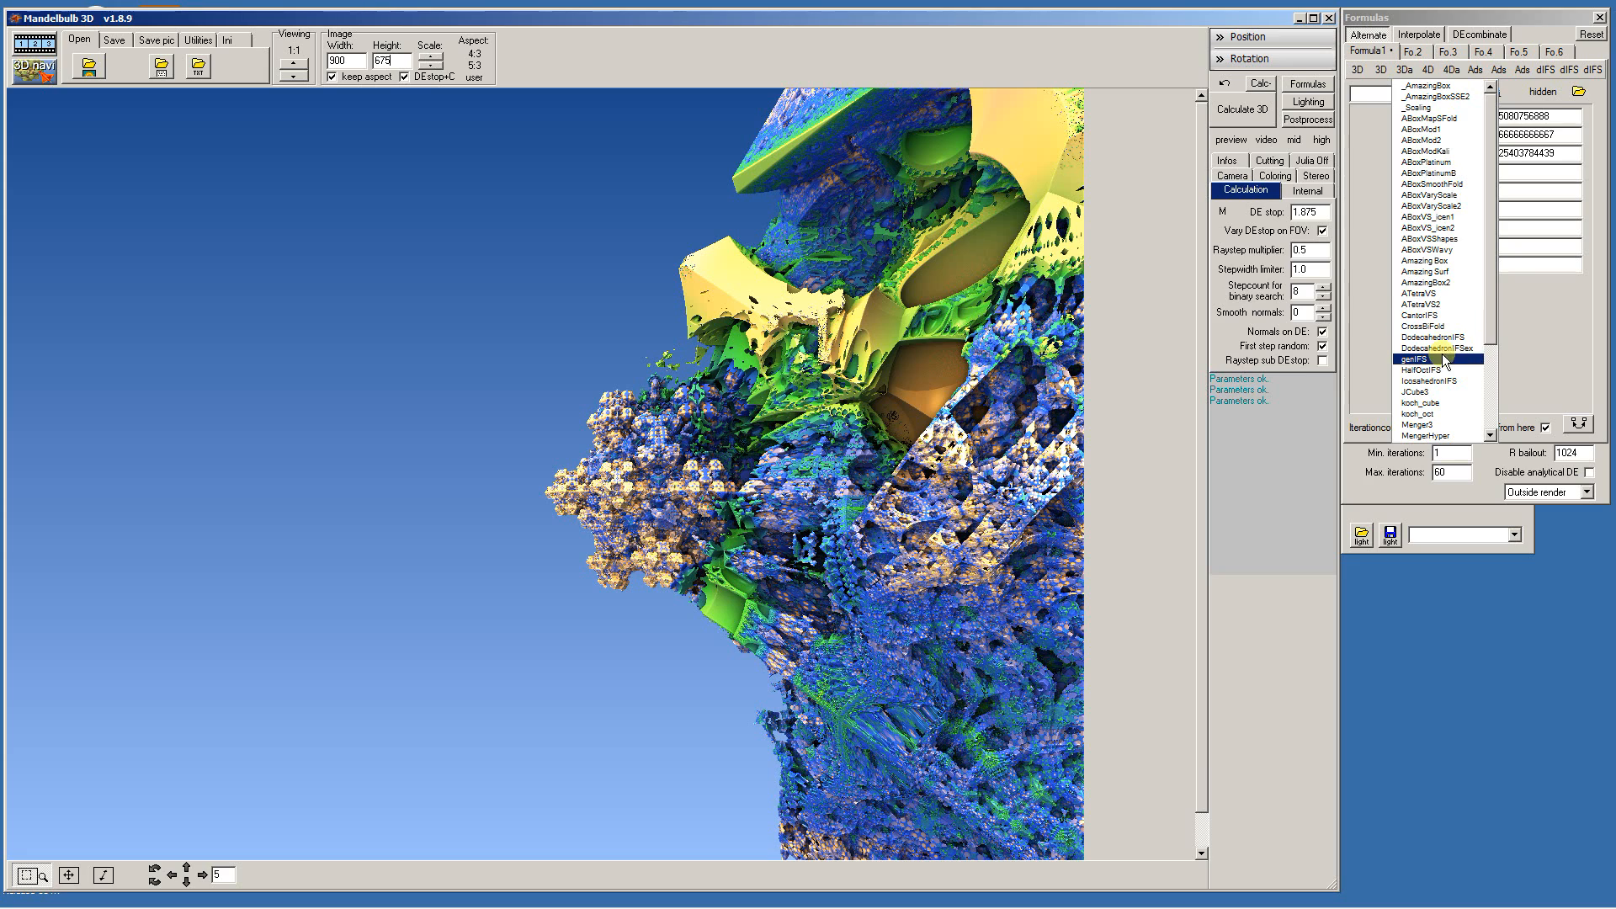
{"action": "left_click", "coordinate": [1440, 360]}
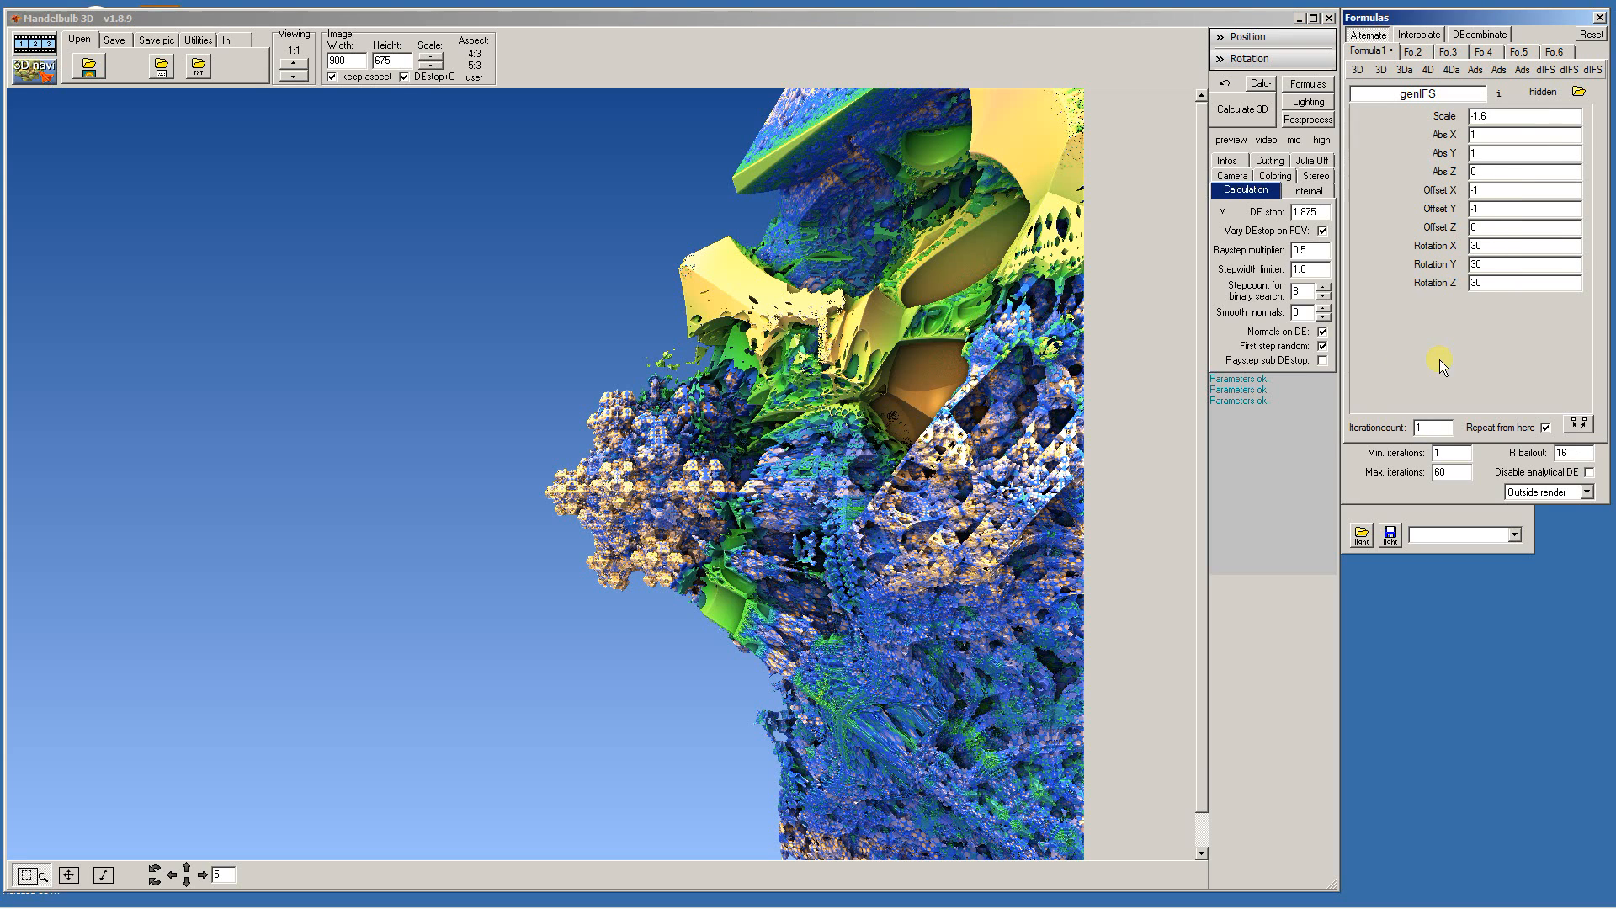
{"action": "left_click", "coordinate": [1220, 114]}
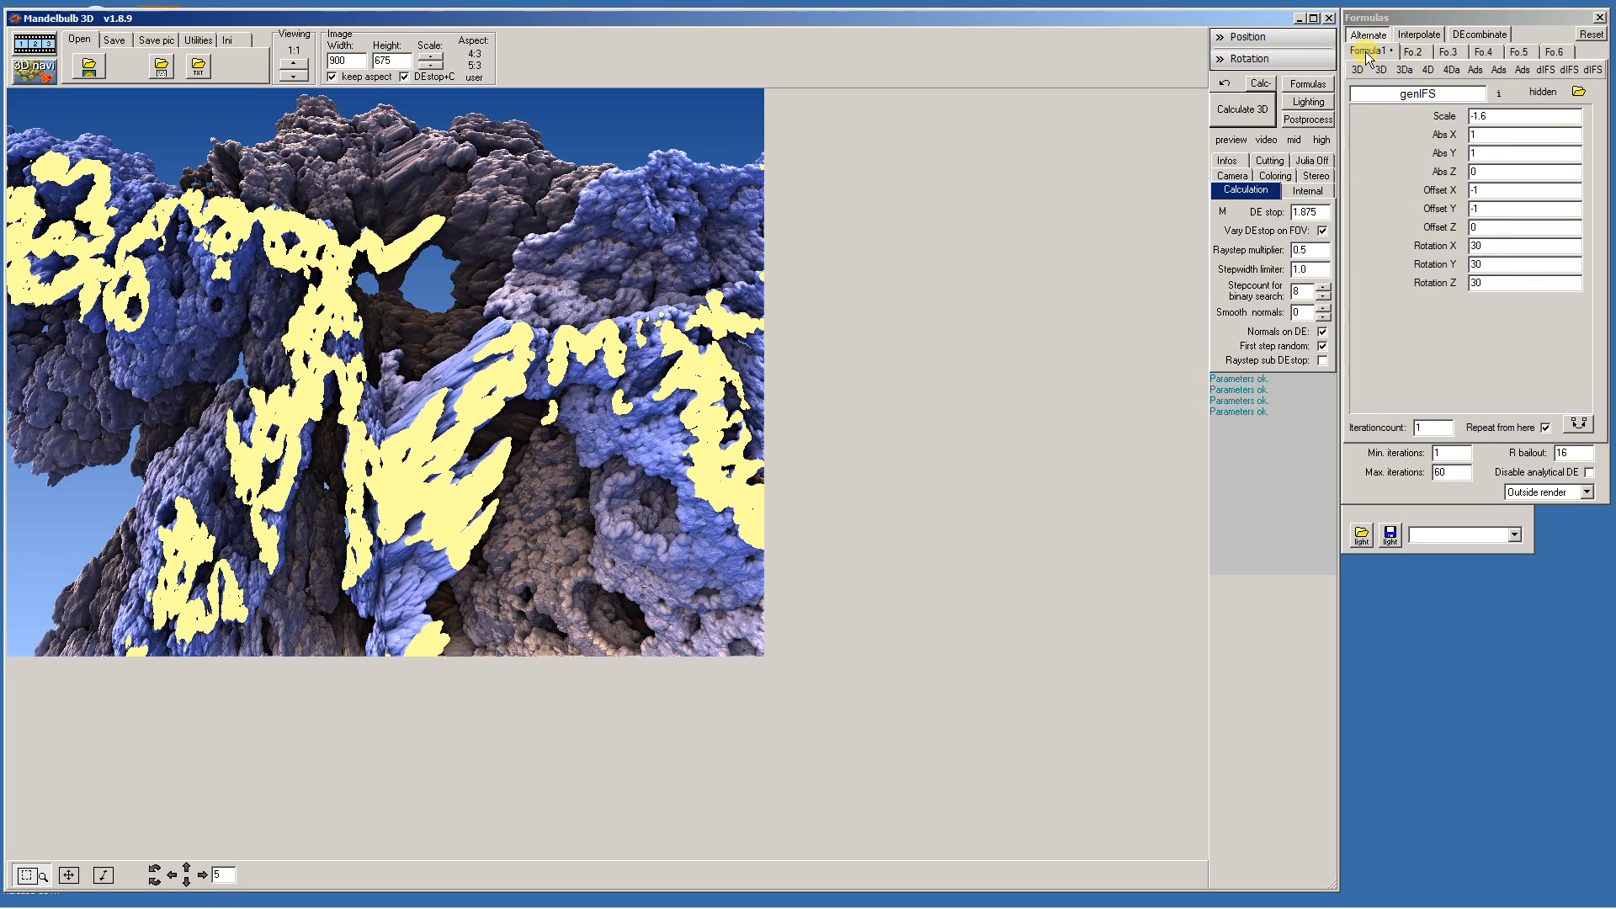
Add HalfOctIFS as the second formula and calculate the 3D render of the combination
{"action": "left_click", "coordinate": [1413, 51]}
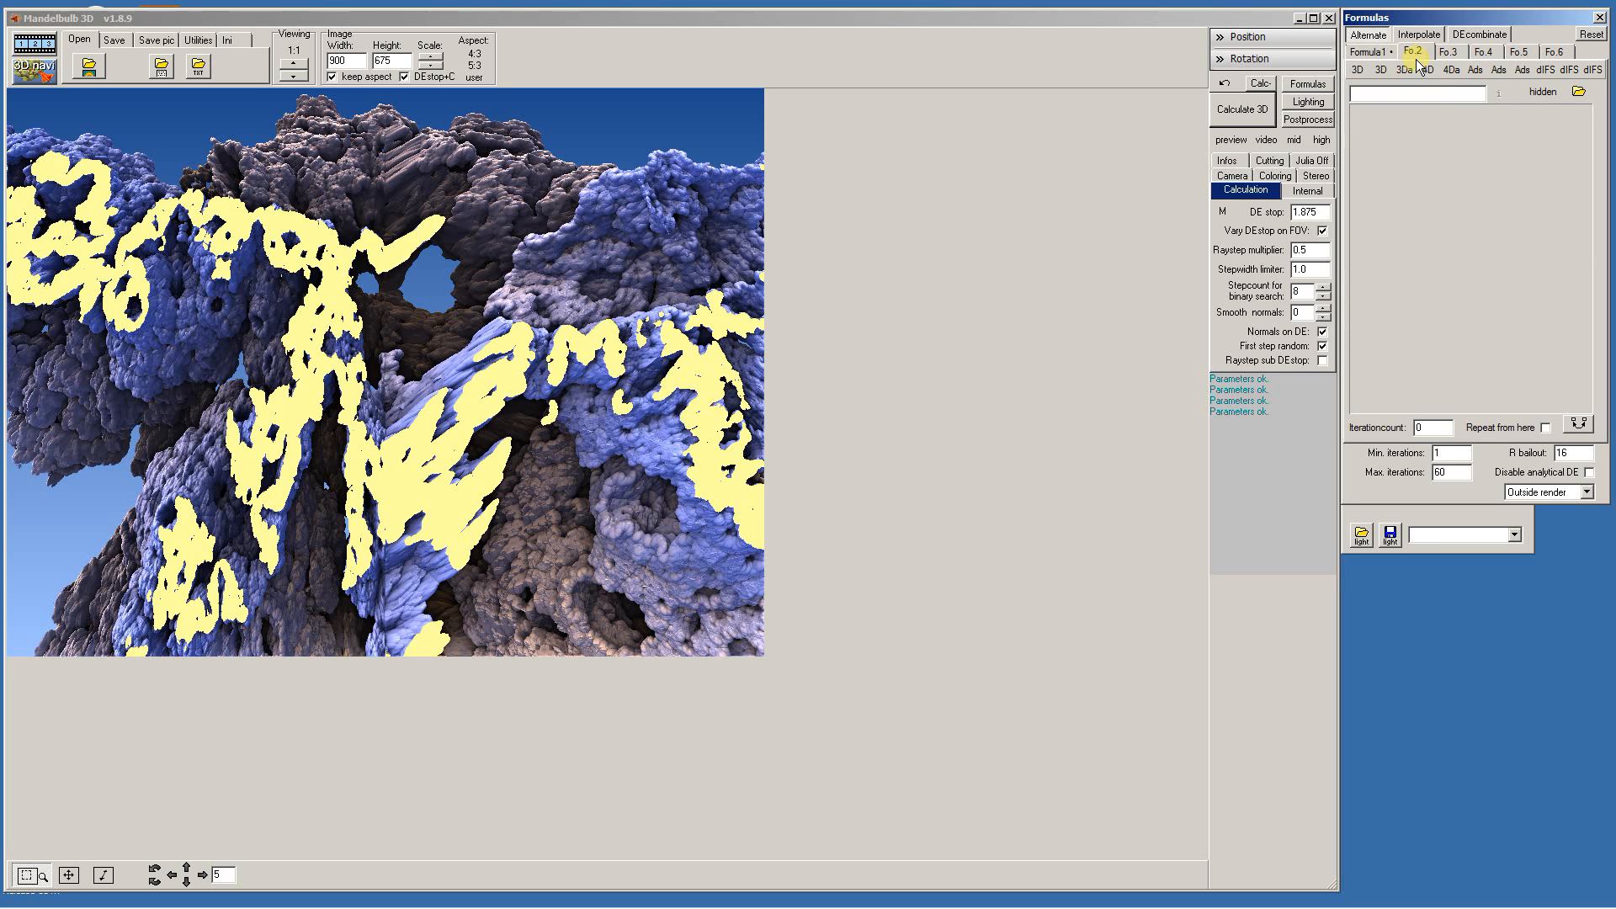
{"action": "mouse_move", "coordinate": [1409, 69]}
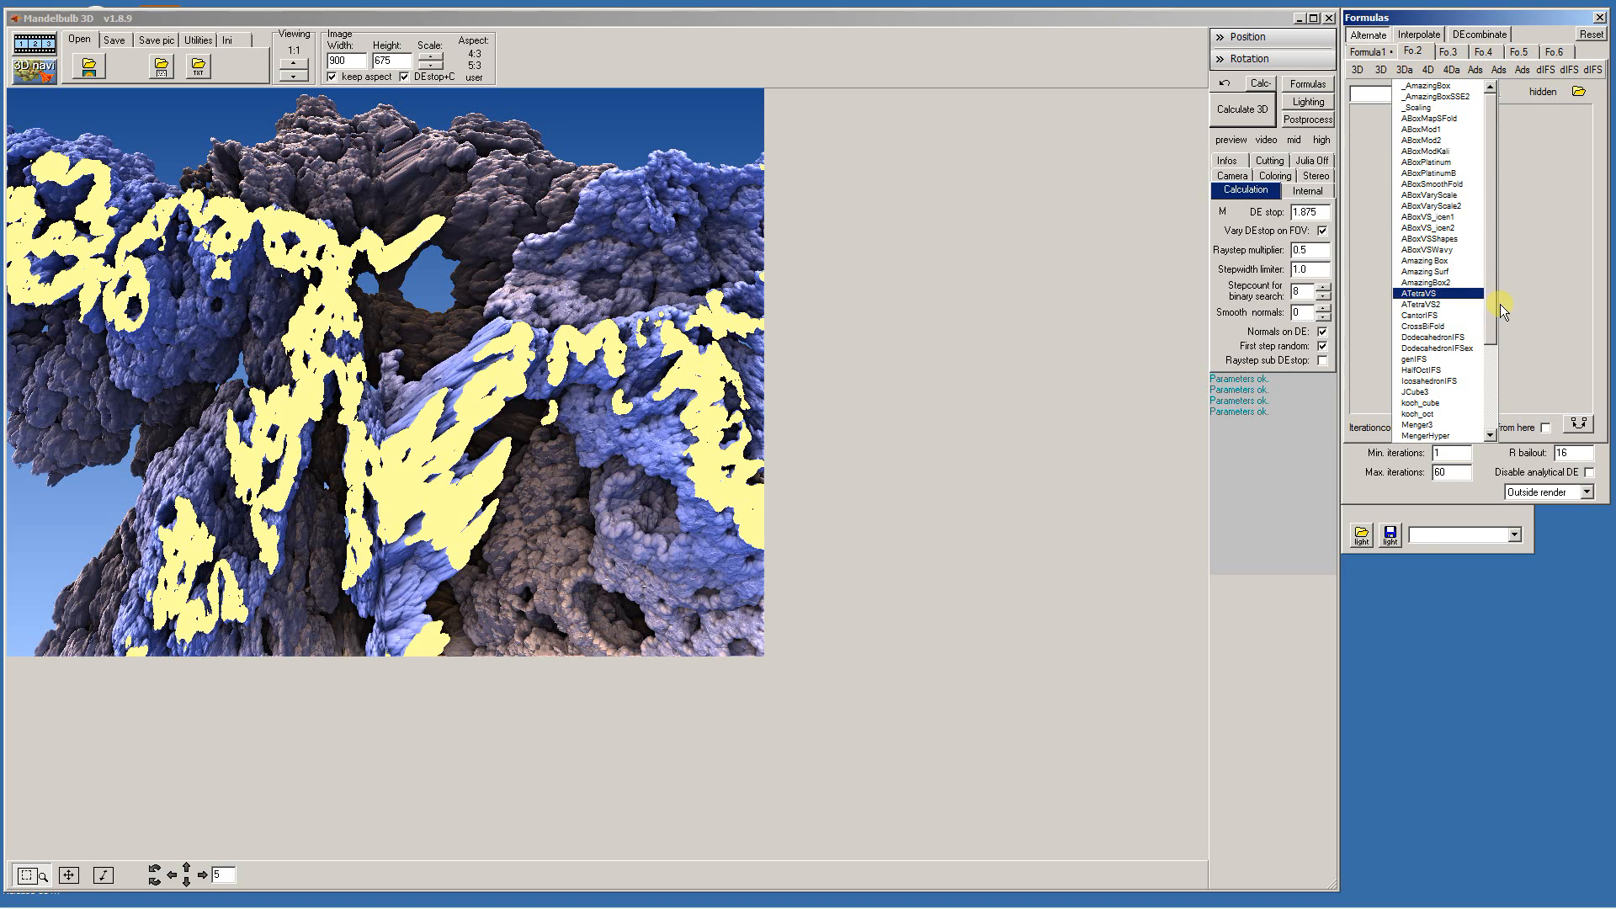
{"action": "left_click_drag", "start_coordinate": [1494, 305], "coordinate": [1495, 355]}
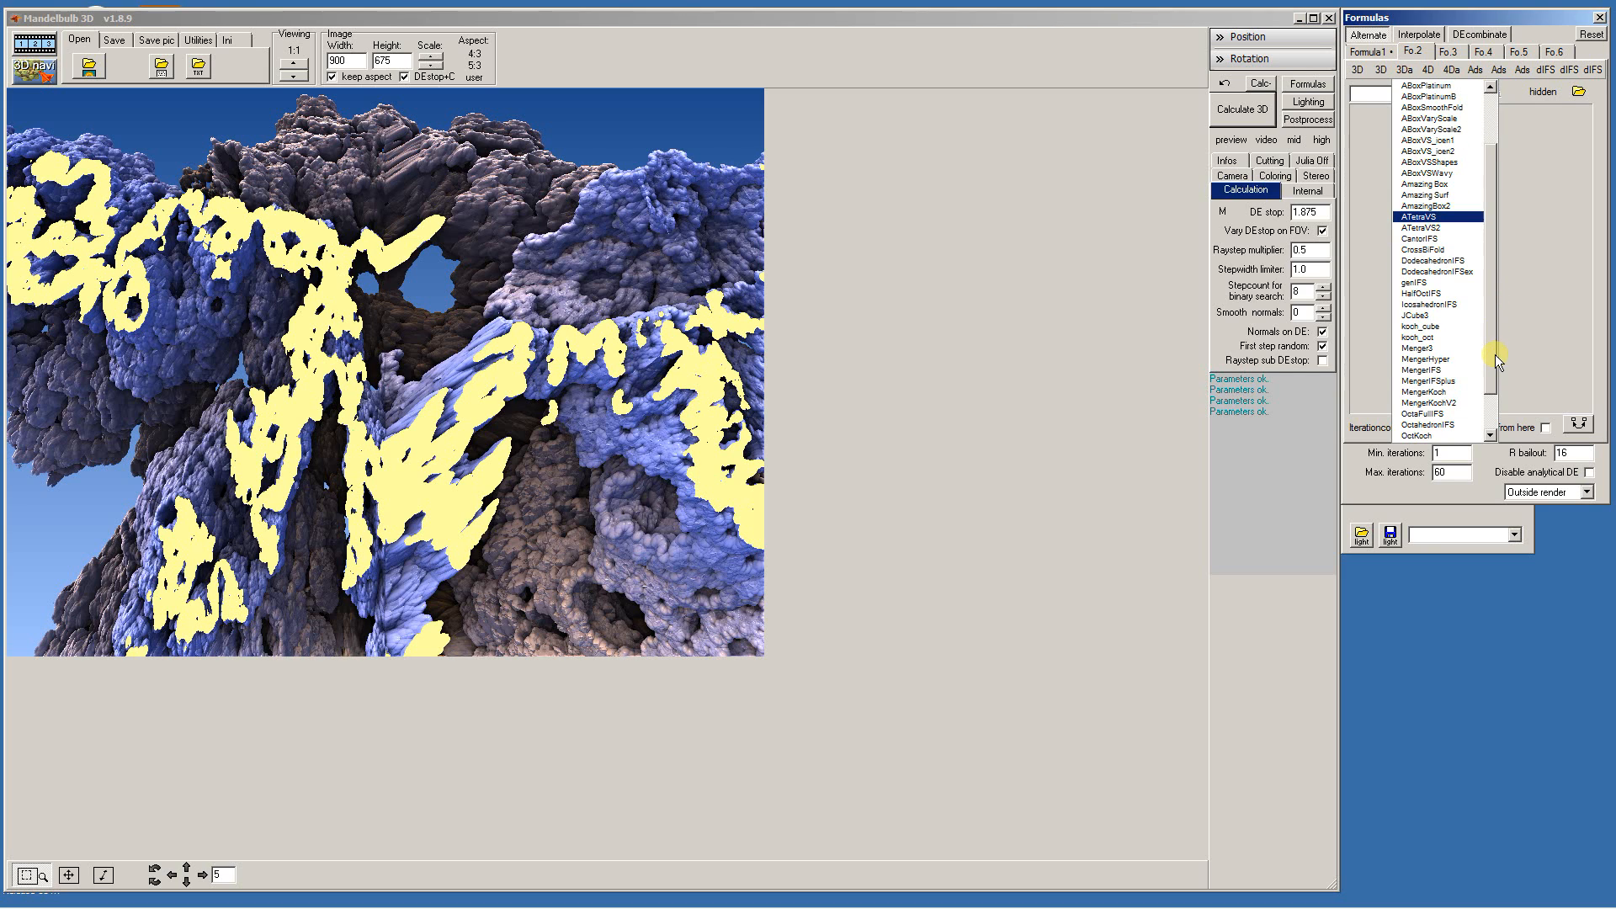
{"action": "left_click", "coordinate": [1435, 295]}
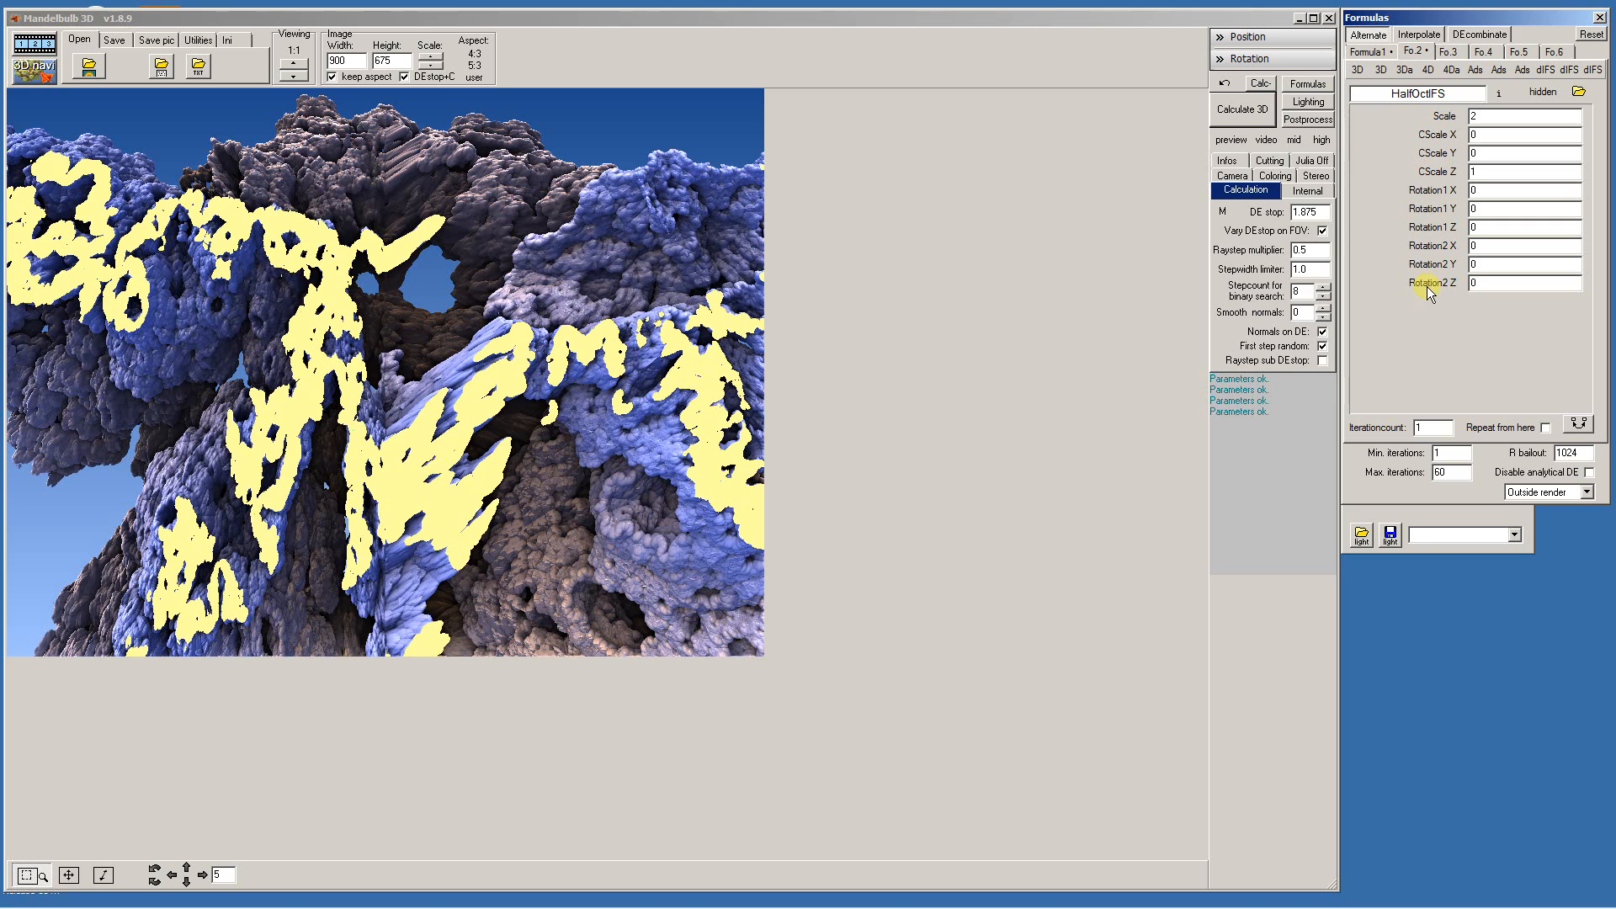
{"action": "left_click", "coordinate": [1242, 109]}
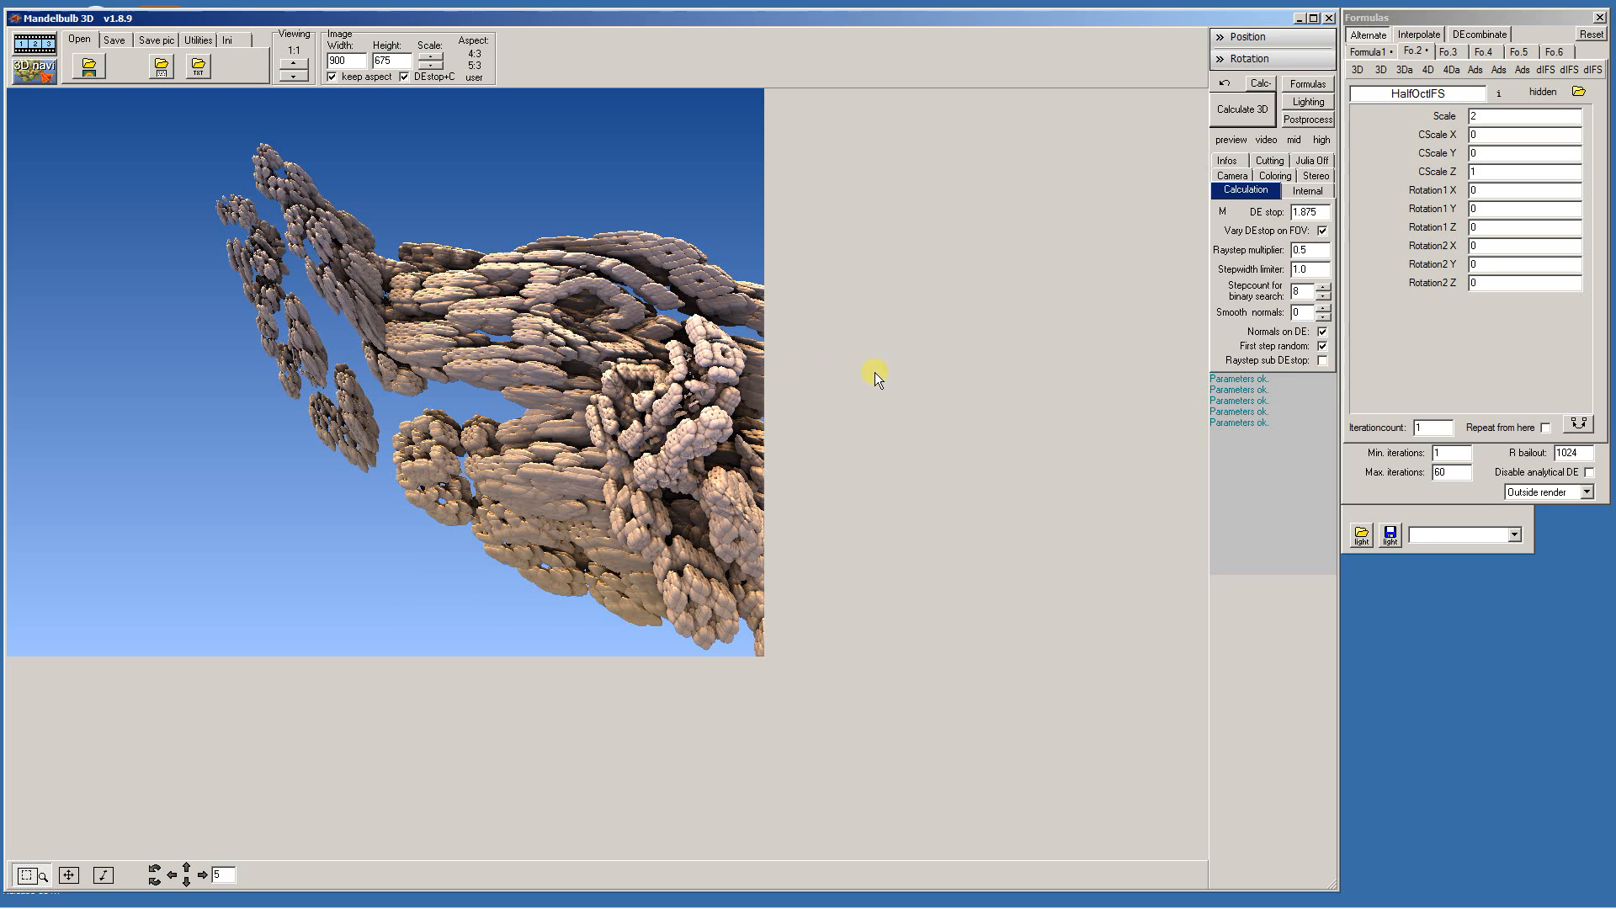
{"action": "left_click", "coordinate": [1386, 49]}
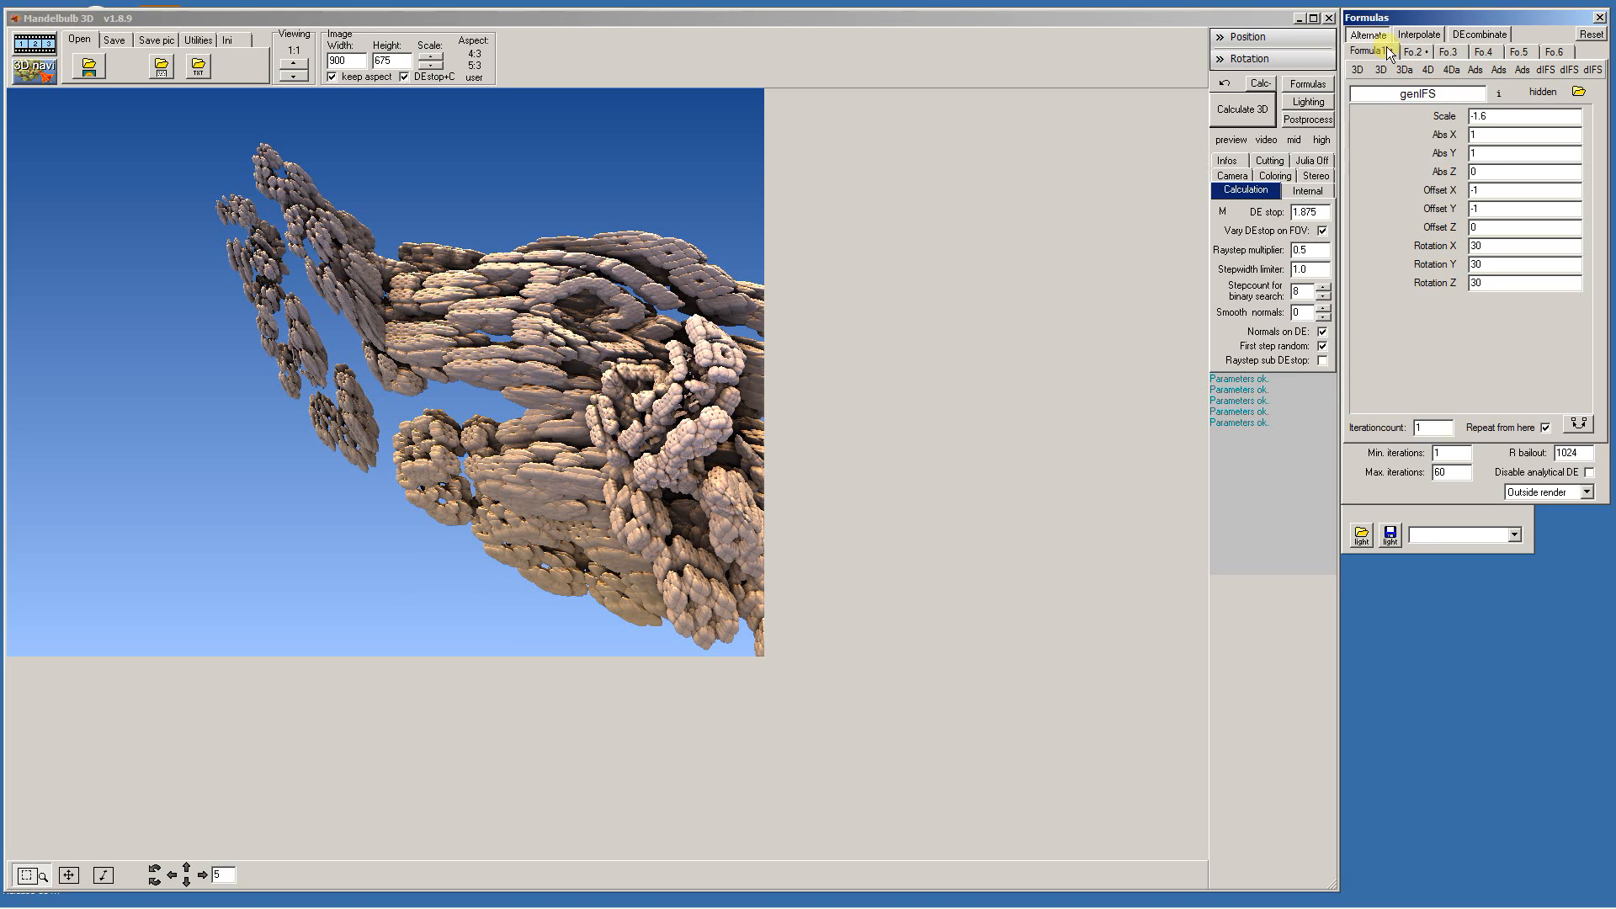
{"action": "left_click", "coordinate": [1410, 51]}
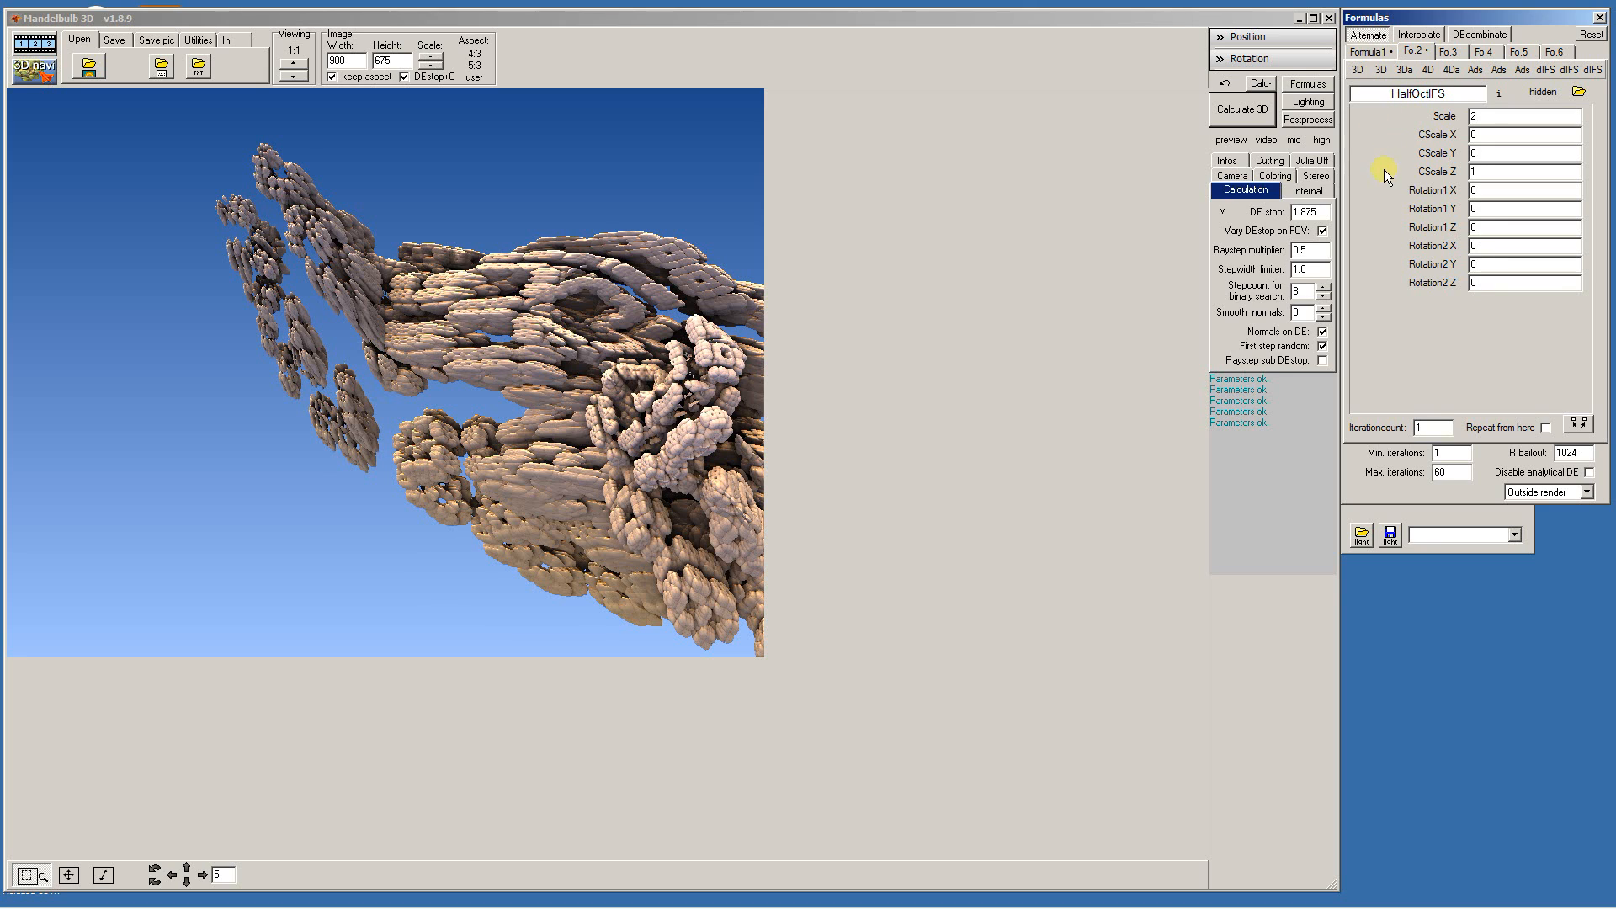
{"action": "left_click", "coordinate": [1369, 51]}
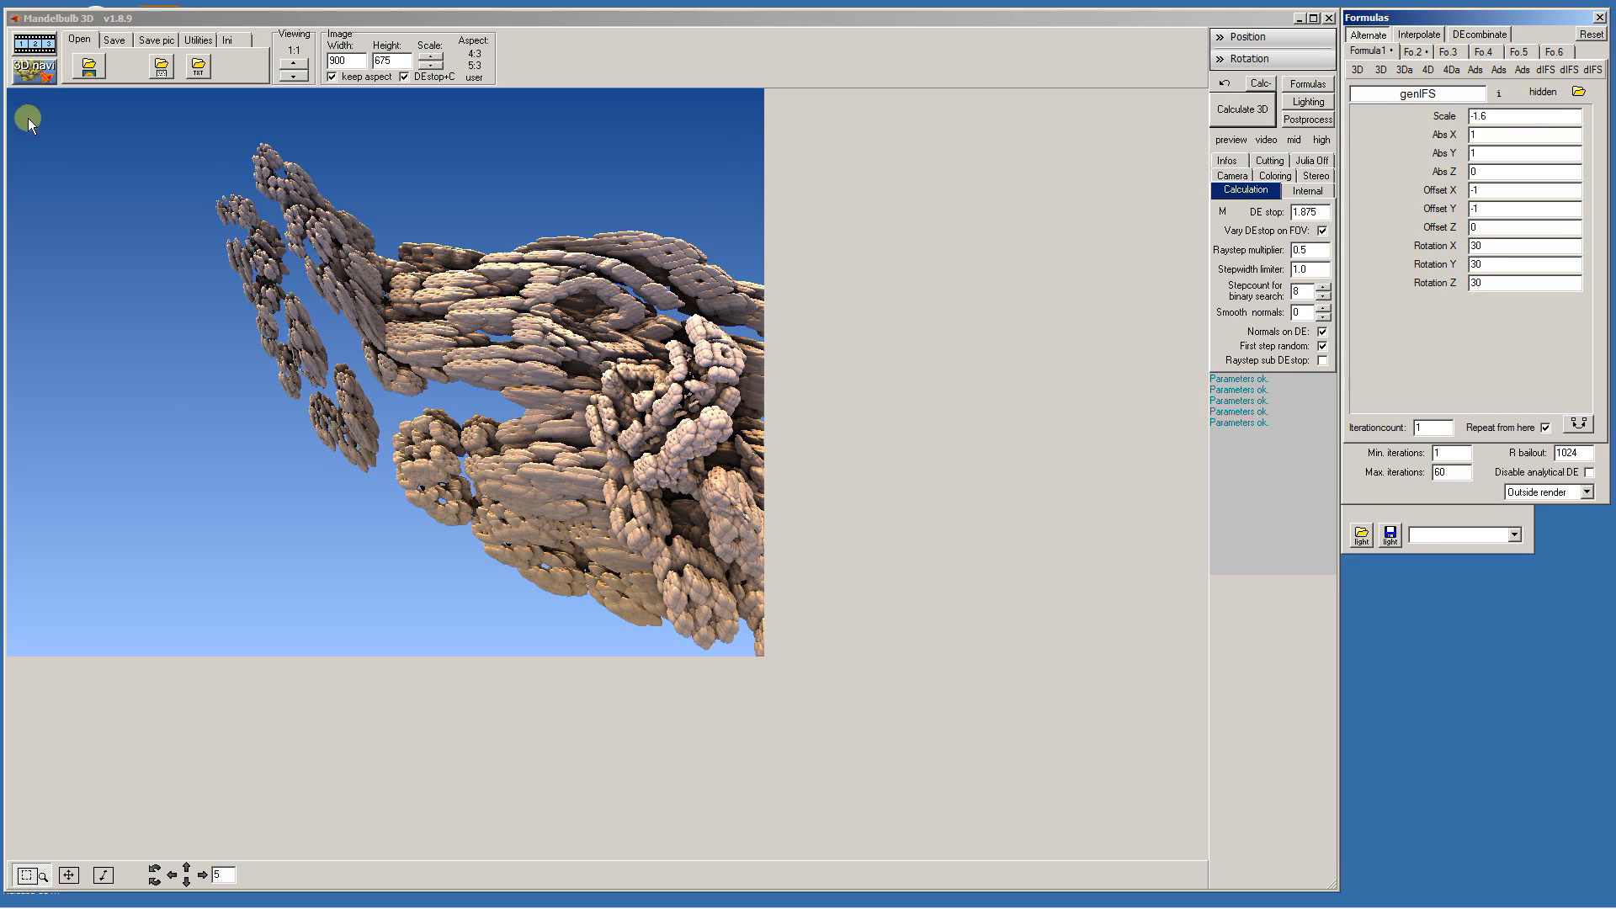
Load the current parameters into the 3D navigator, slide right and turn the camera left, and calculate the 3D render of the chosen view
{"action": "left_click", "coordinate": [34, 73]}
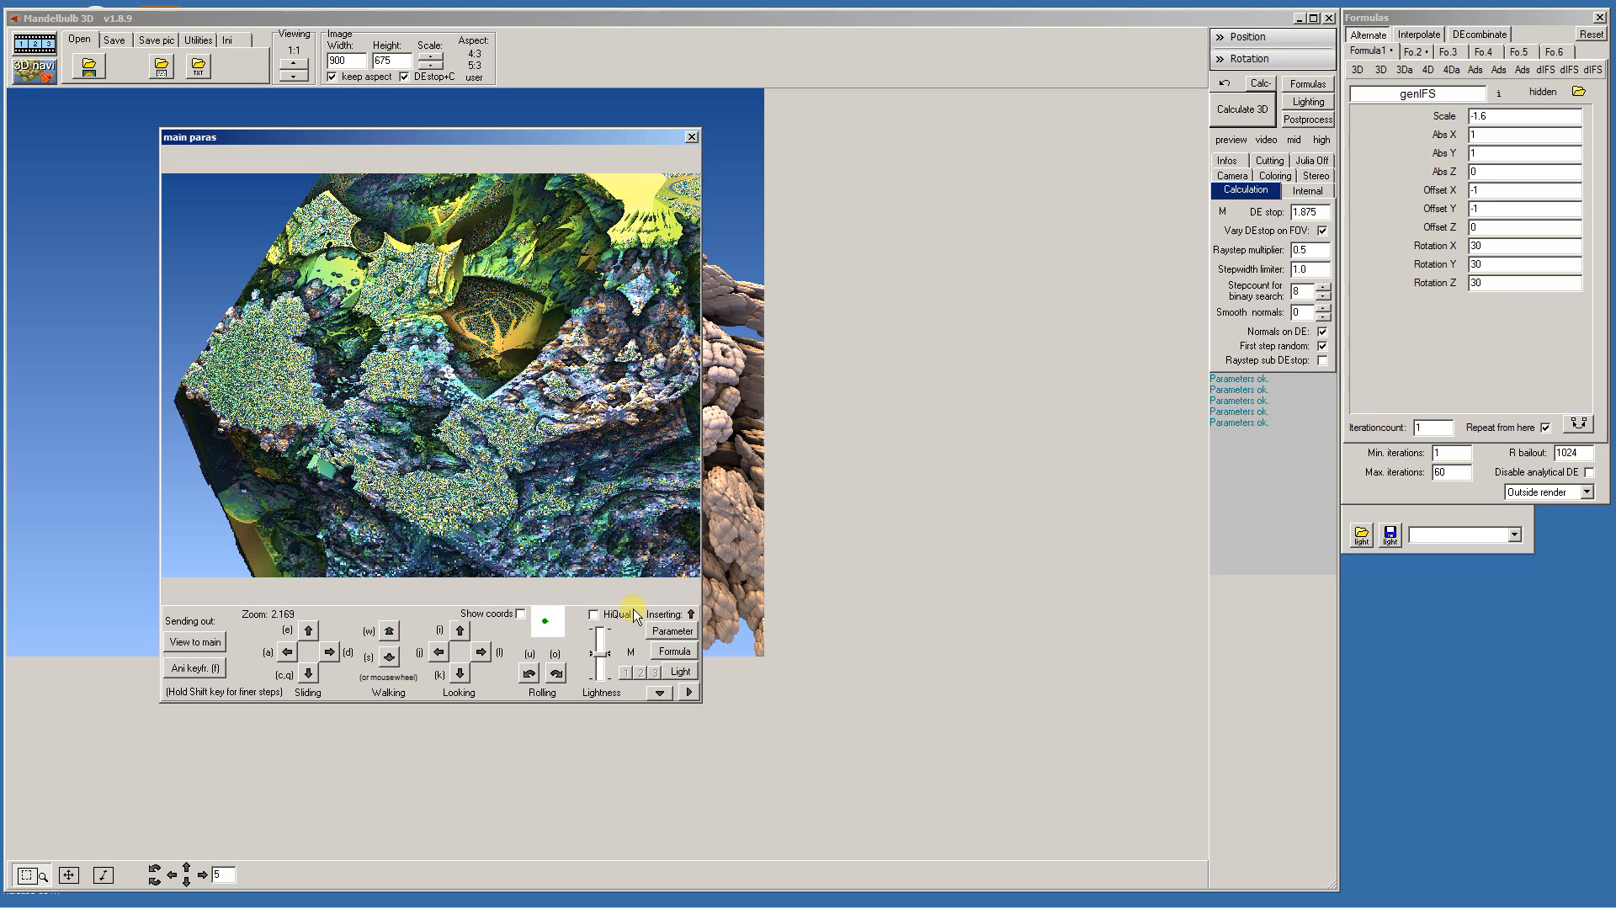
{"action": "left_click", "coordinate": [674, 632]}
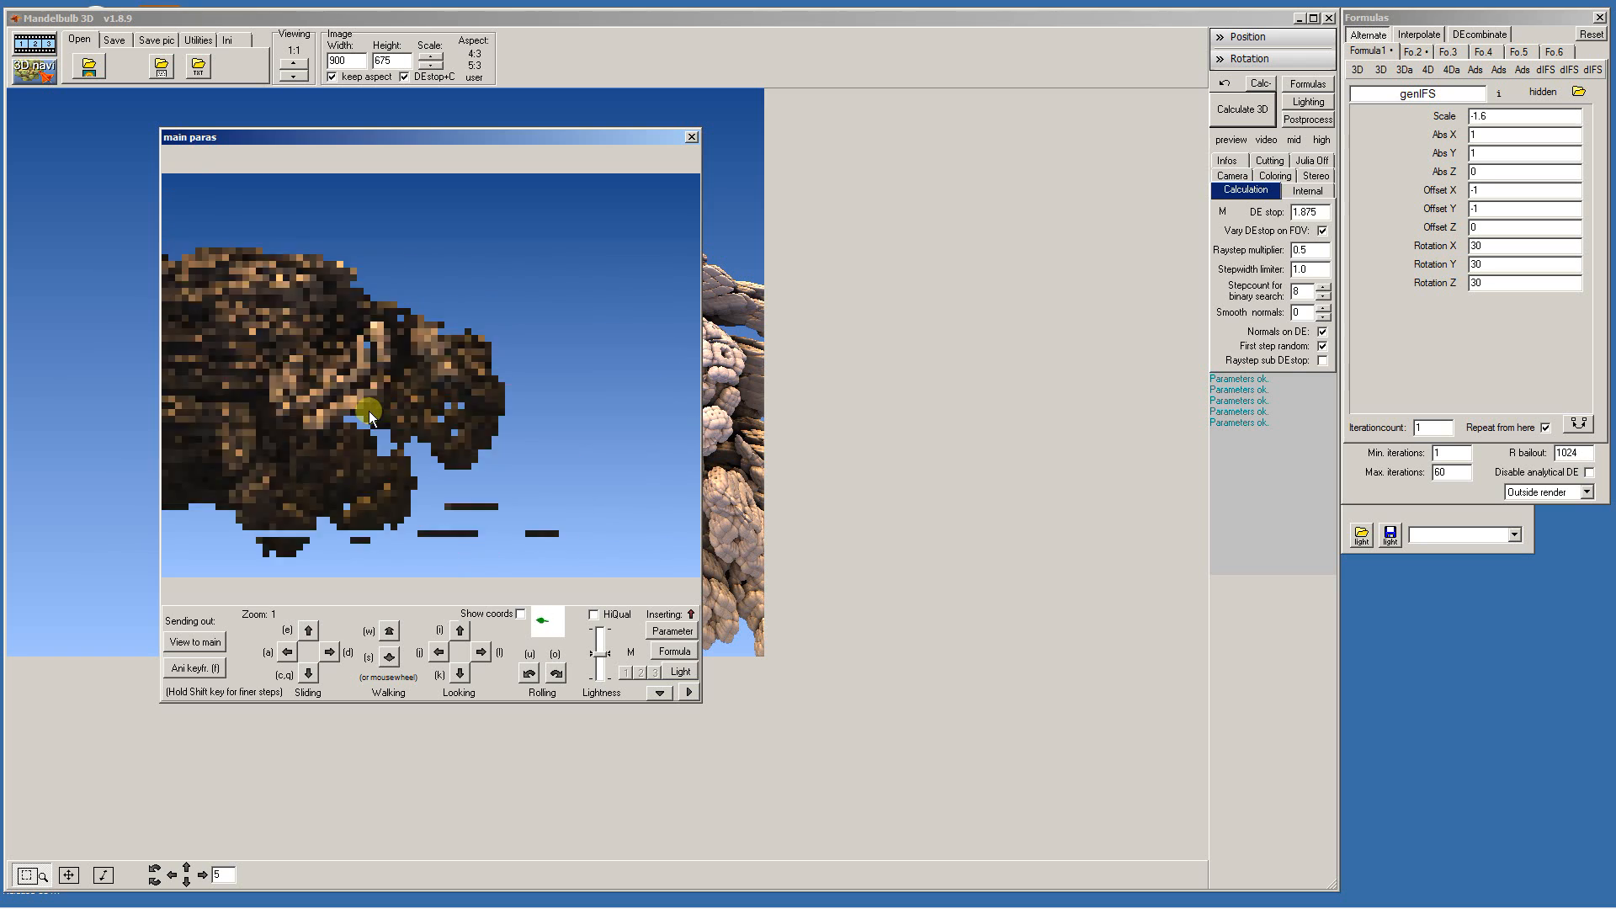
{"action": "key", "text": "d"}
{"action": "key", "text": "j"}
{"action": "key", "text": "j"}
{"action": "key", "text": "j"}
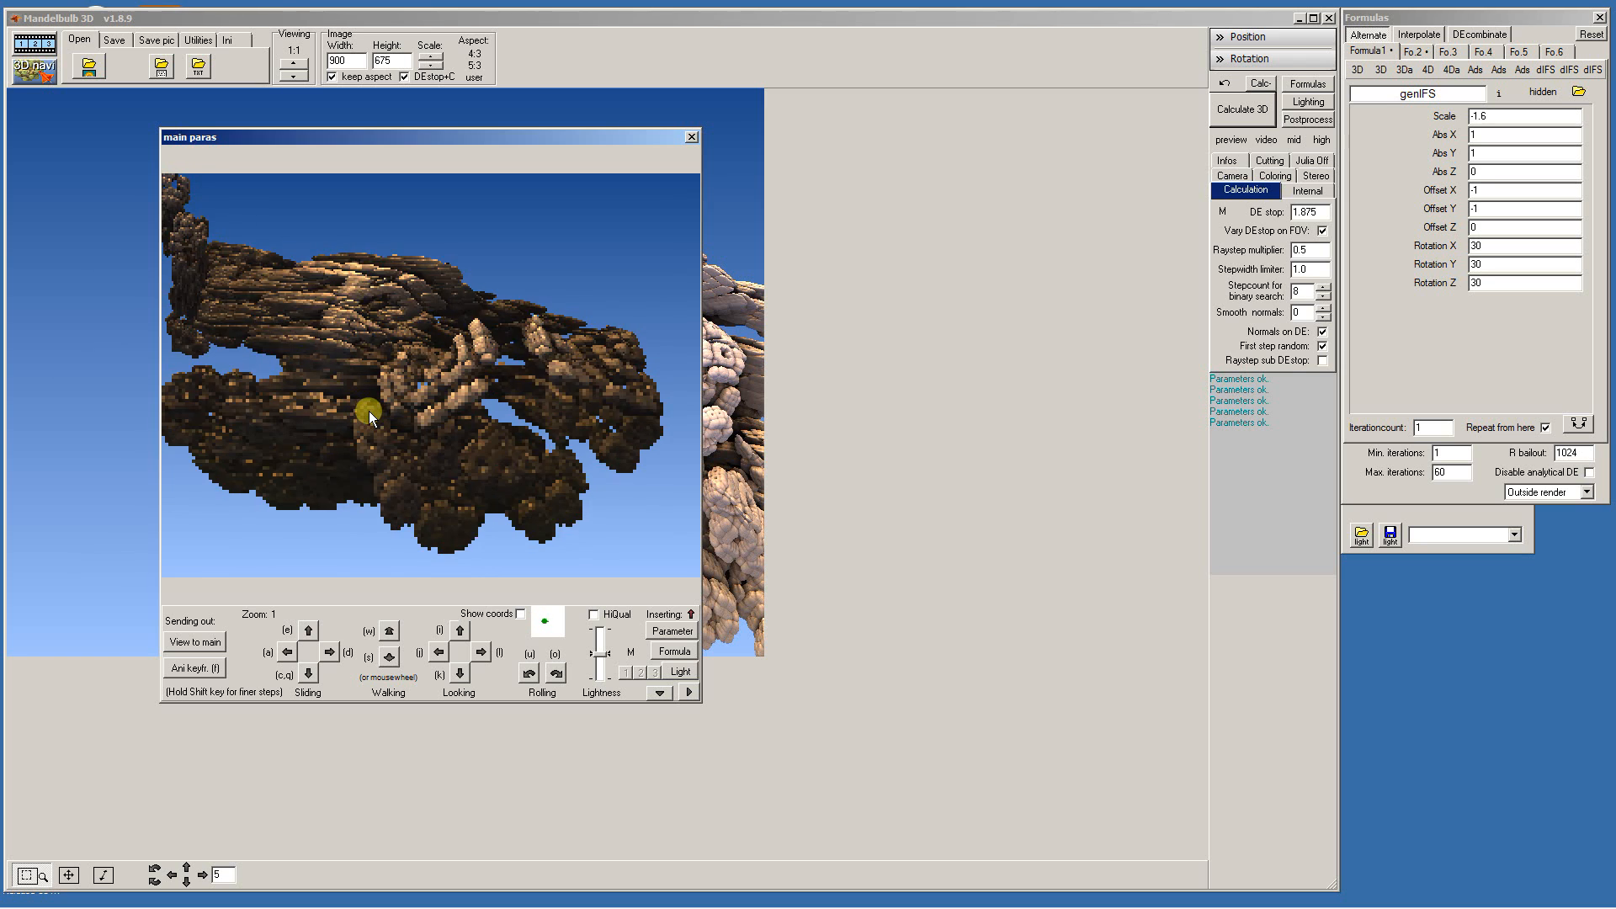
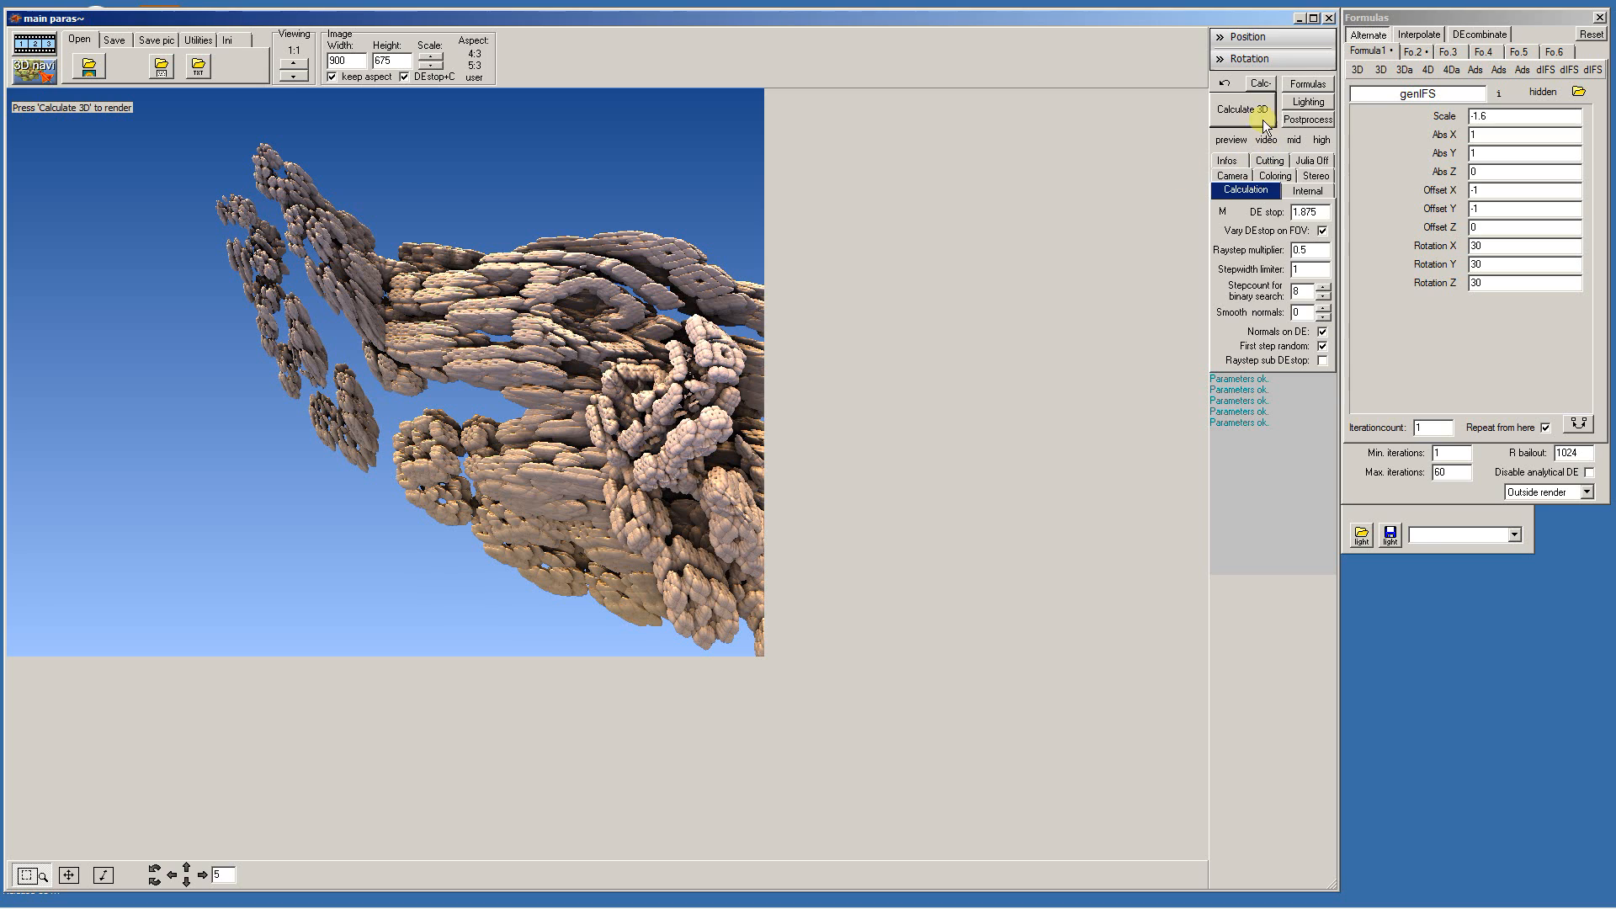
{"action": "left_click", "coordinate": [1254, 109]}
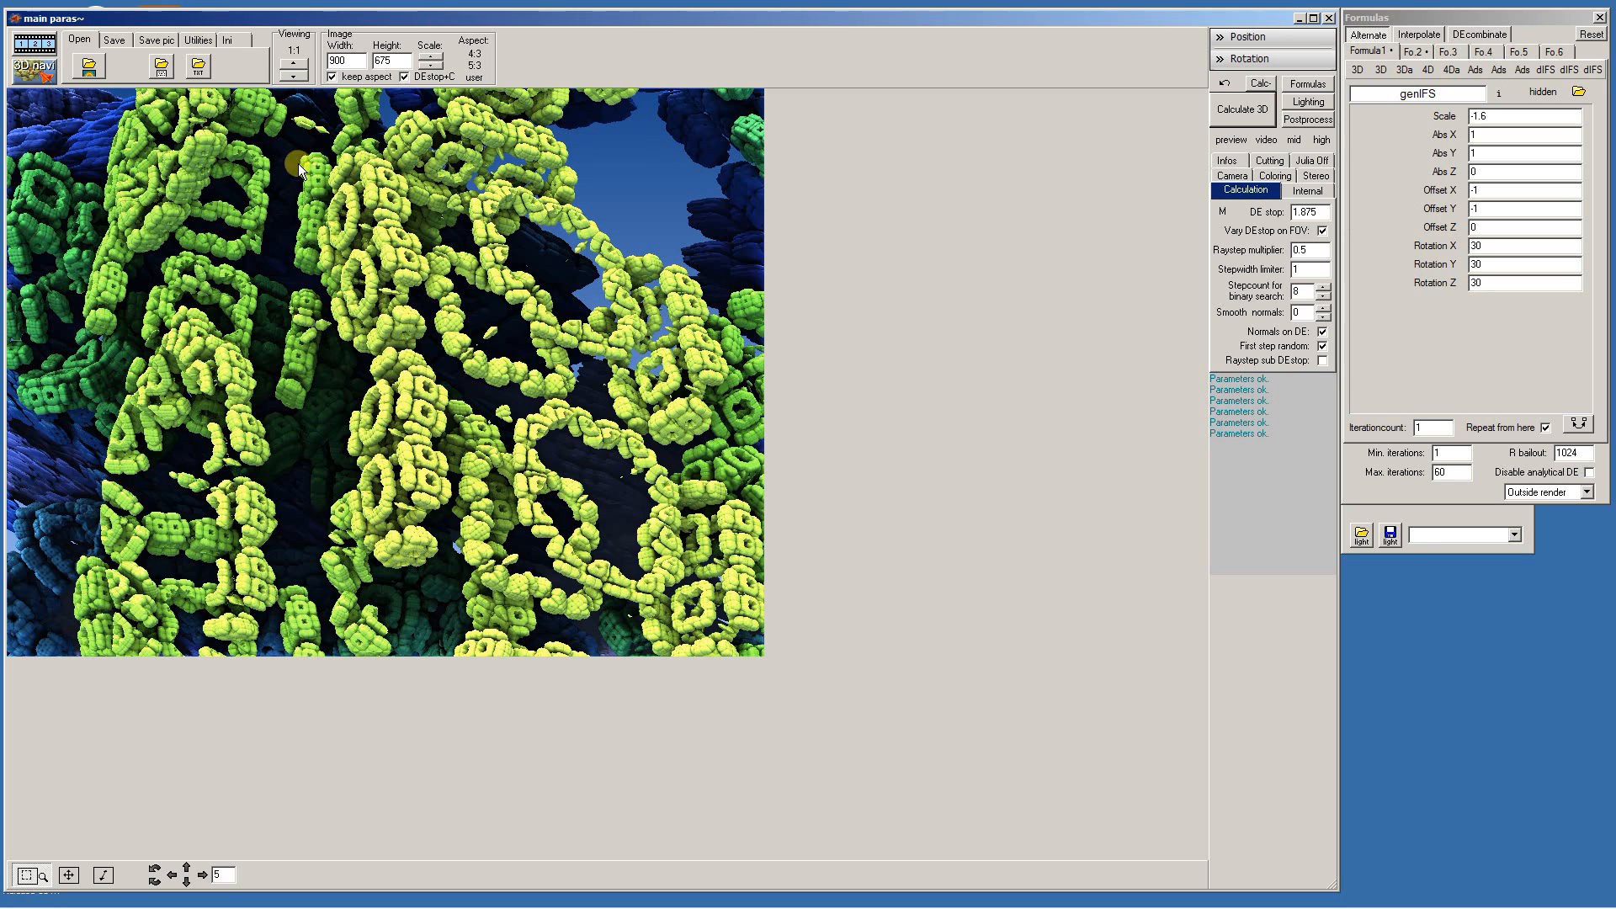
Reopen the 3D navigator and move around the green structures, sliding the camera left while turning it right
{"action": "left_click", "coordinate": [40, 74]}
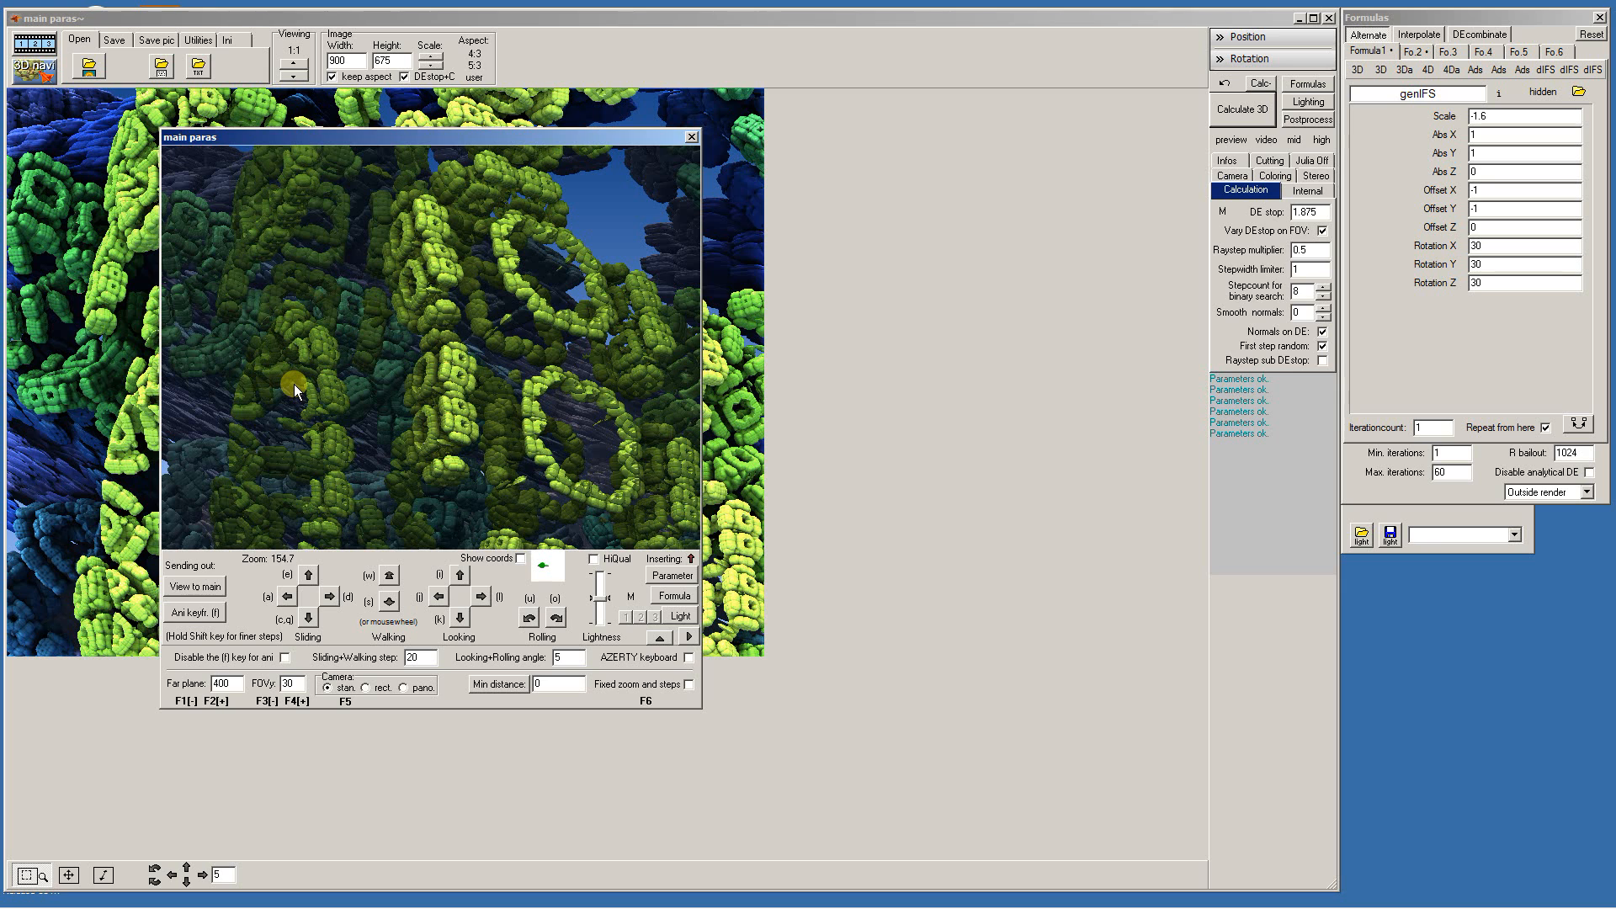
{"action": "key", "text": "a"}
{"action": "key", "text": "l"}
{"action": "key", "text": "a"}
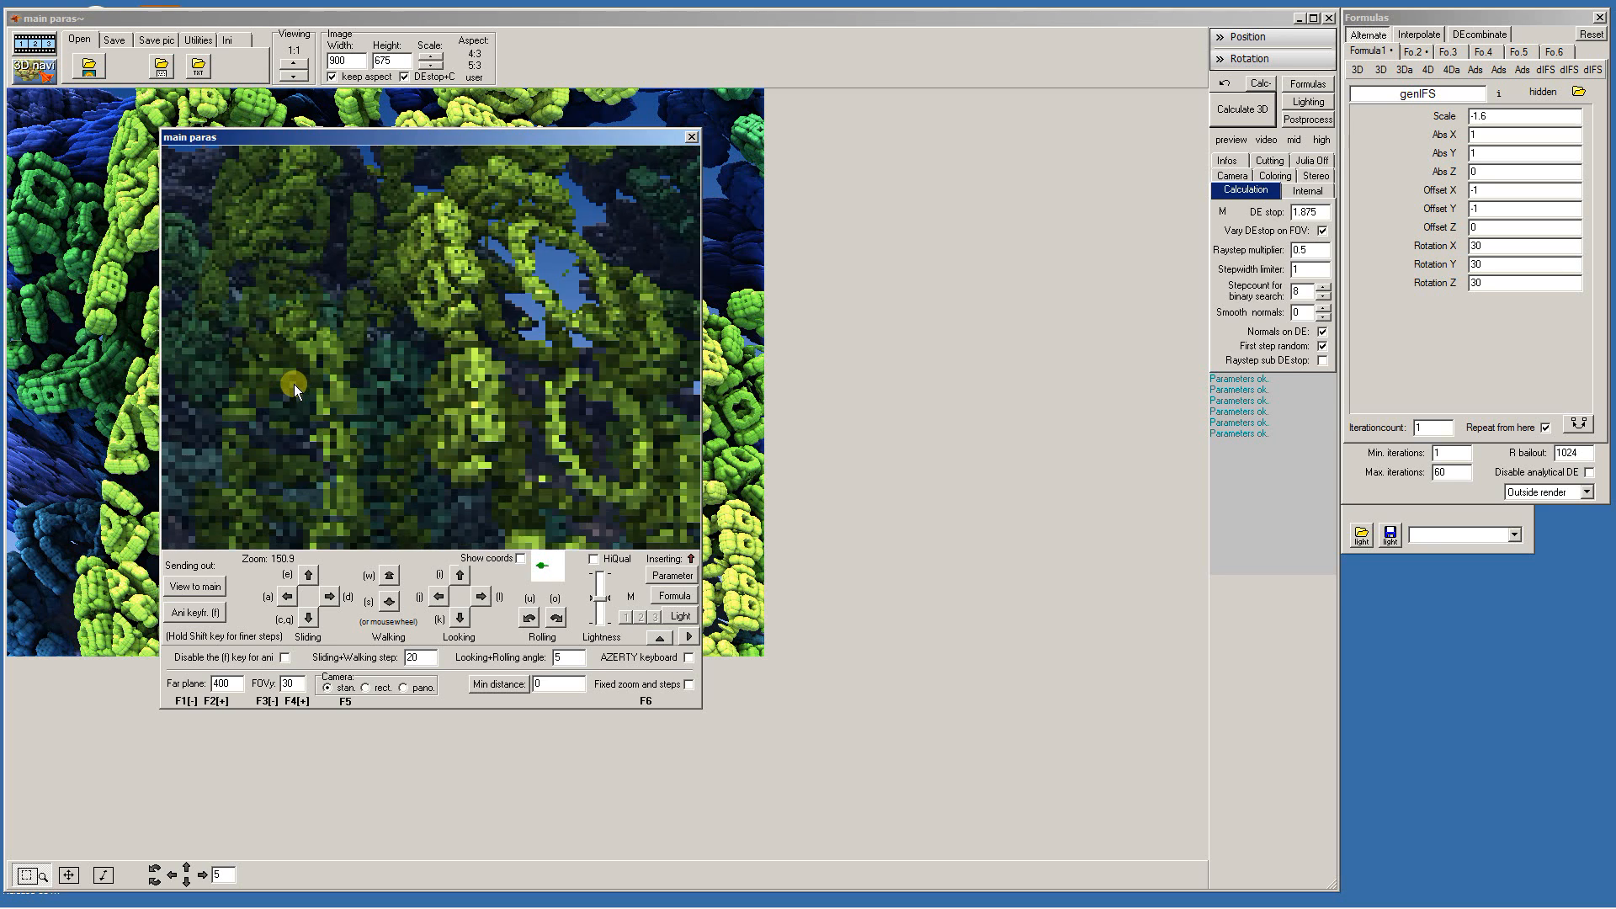
{"action": "key", "text": "l"}
{"action": "key", "text": "a"}
{"action": "key", "text": "l"}
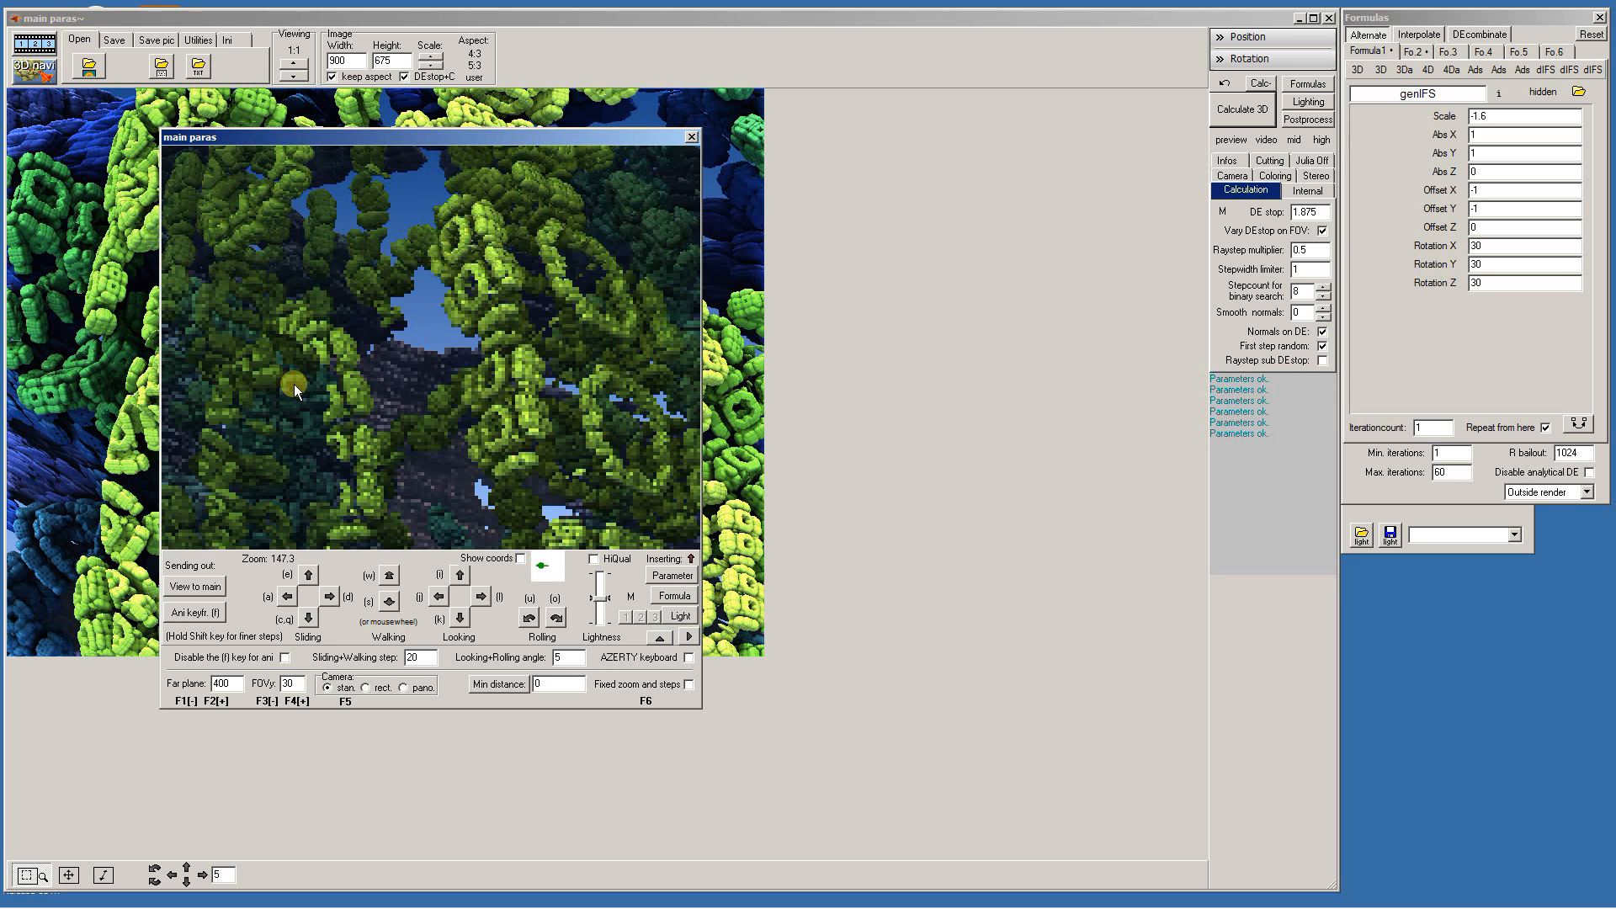
{"action": "key", "text": "a"}
{"action": "key", "text": "w"}
{"action": "key", "text": "l"}
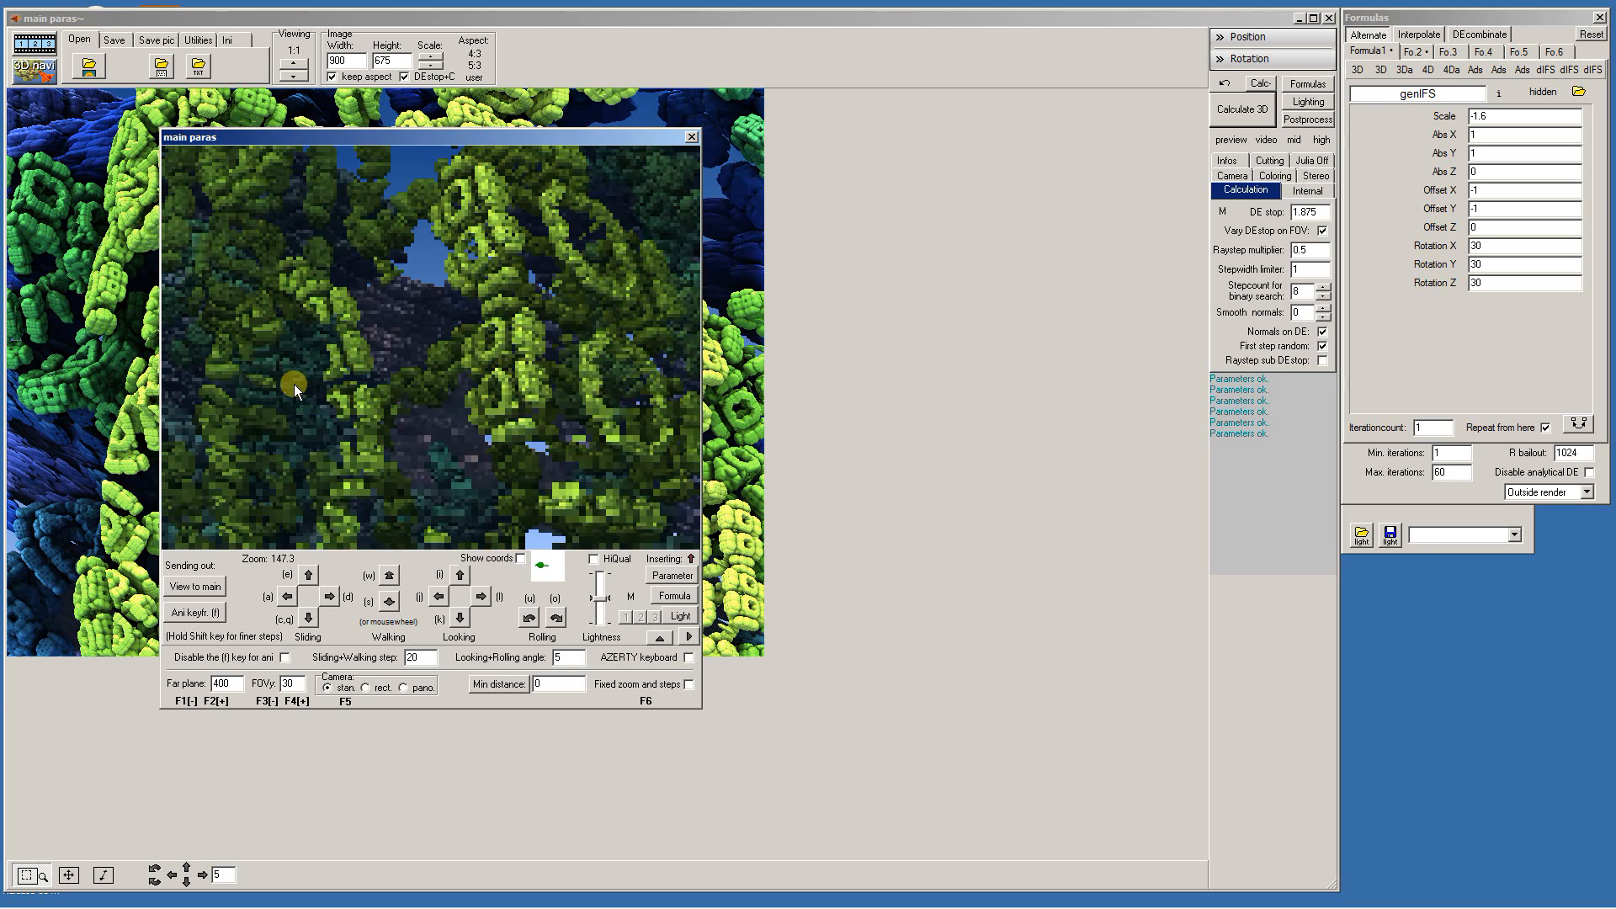
Turn the navigator camera right and walk forward toward the yellow structures, ending with a further turn to the right
{"action": "key", "text": "l"}
{"action": "key", "text": "w"}
{"action": "key", "text": "w"}
{"action": "key", "text": "w"}
{"action": "key", "text": "w"}
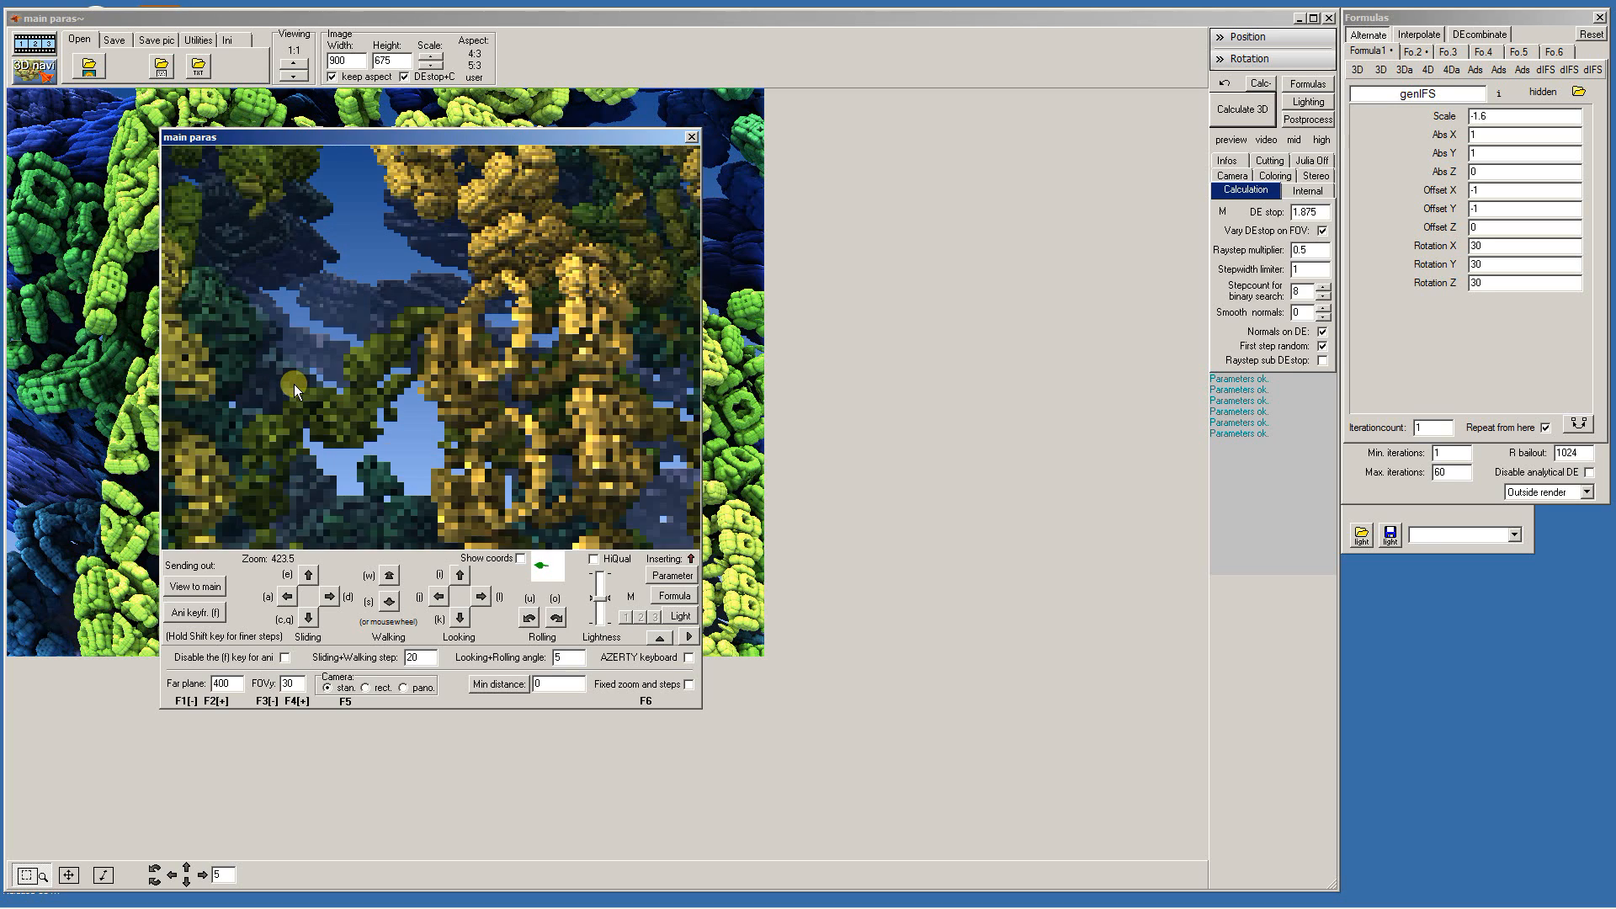
{"action": "key", "text": "l"}
{"action": "key", "text": "l"}
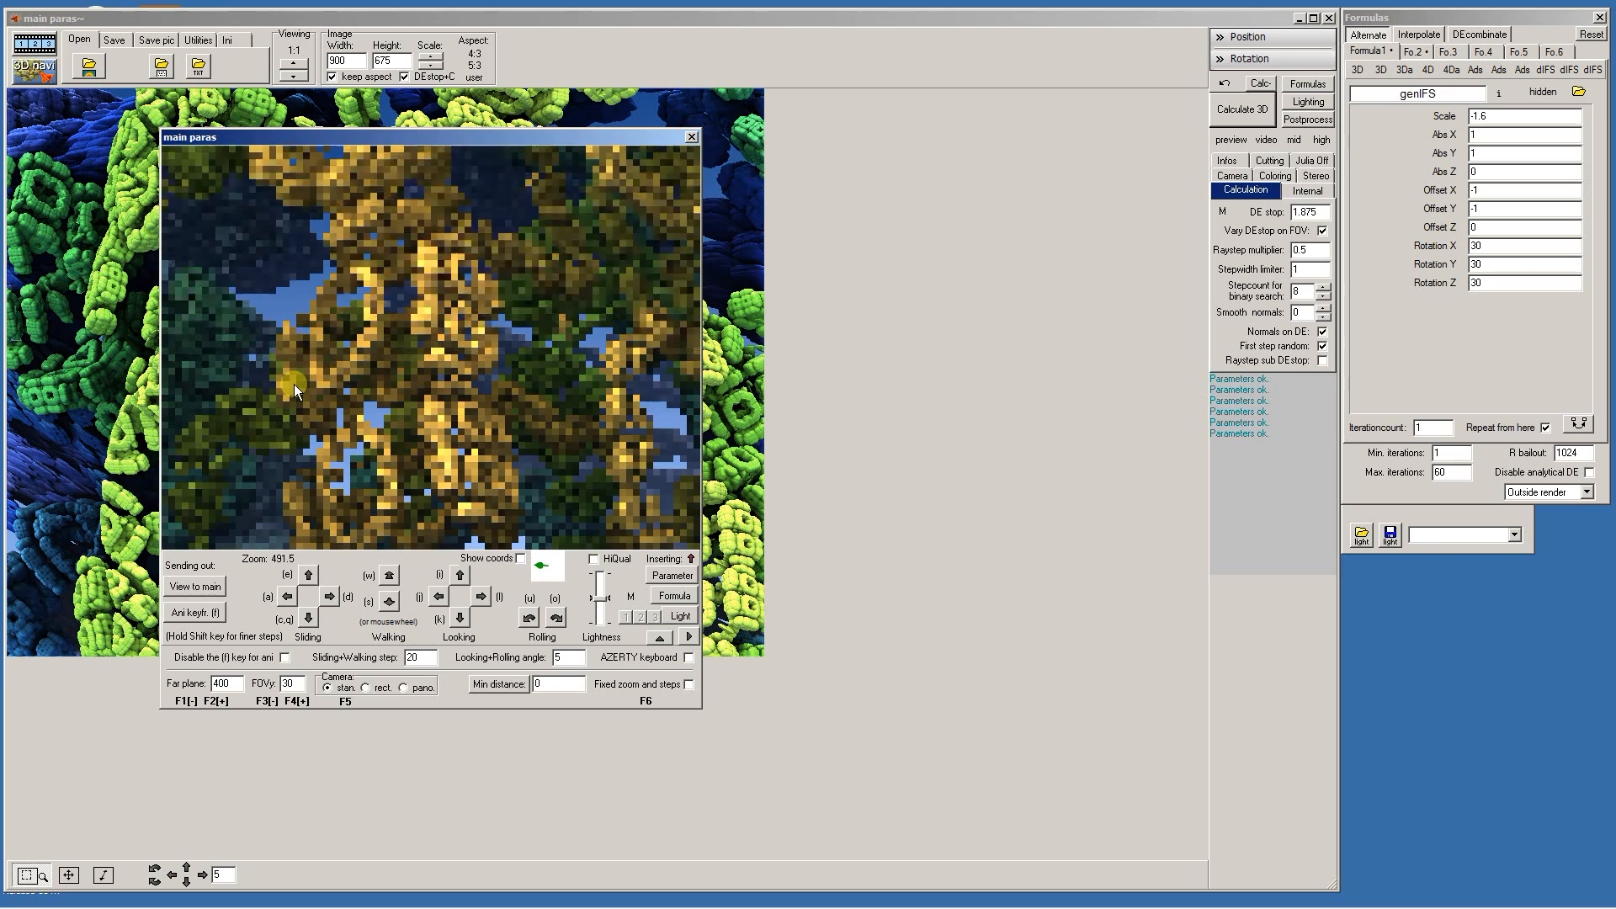
Walk deep into the orange-brown structures, slide the camera slightly right and turn it left to frame the view
{"action": "key", "text": "w"}
{"action": "key", "text": "w"}
{"action": "key", "text": "w"}
{"action": "key", "text": "w"}
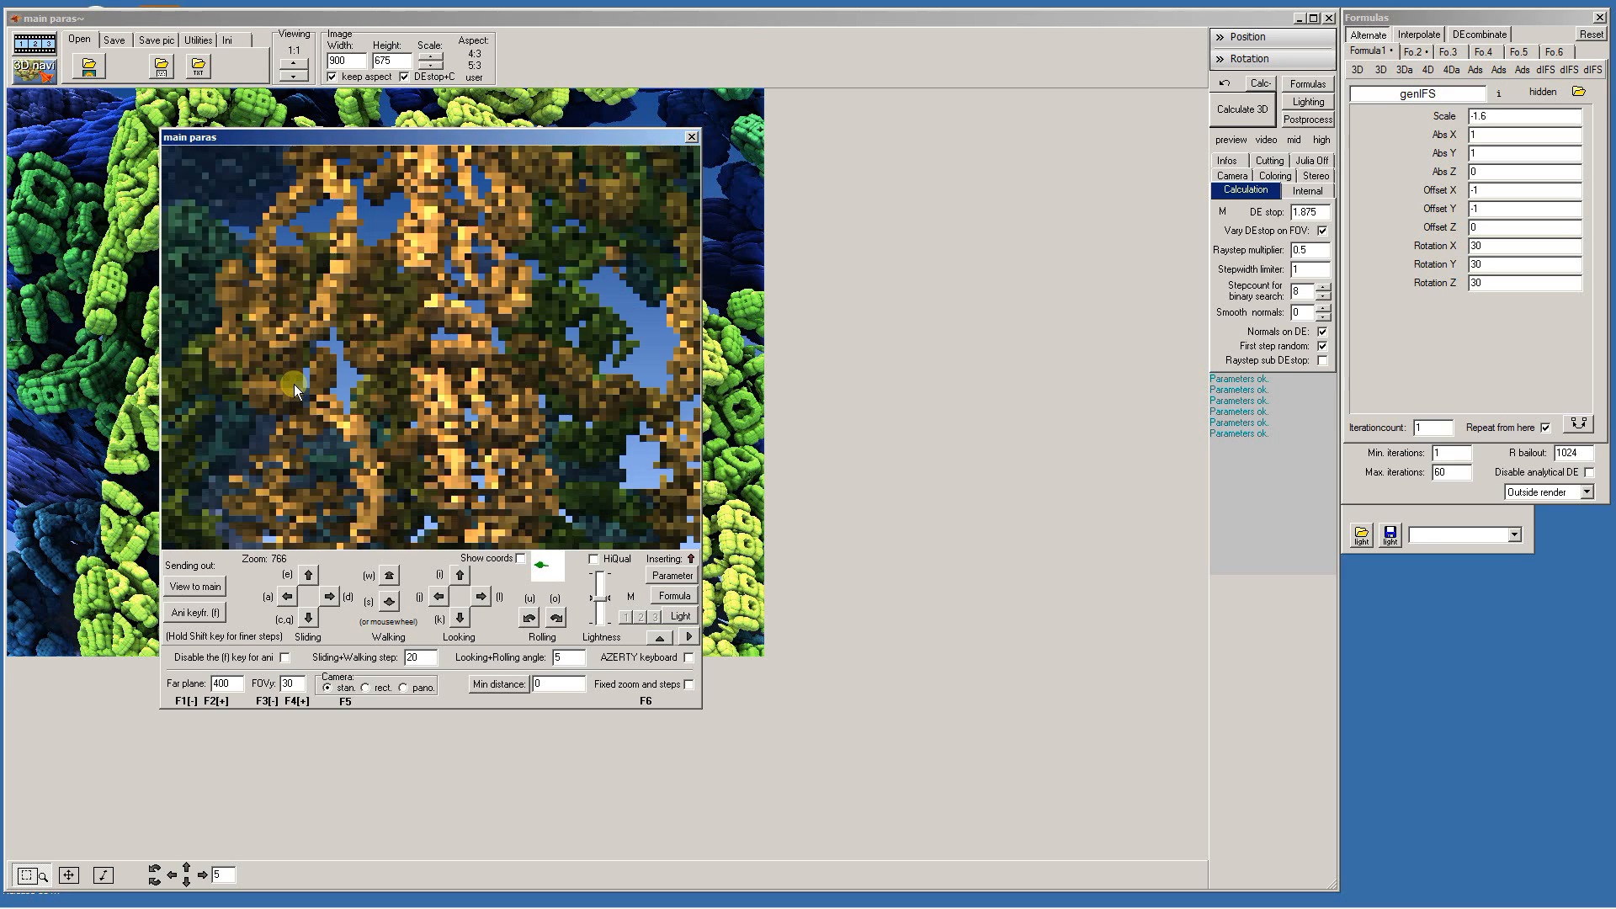
{"action": "key", "text": "w"}
{"action": "key", "text": "w"}
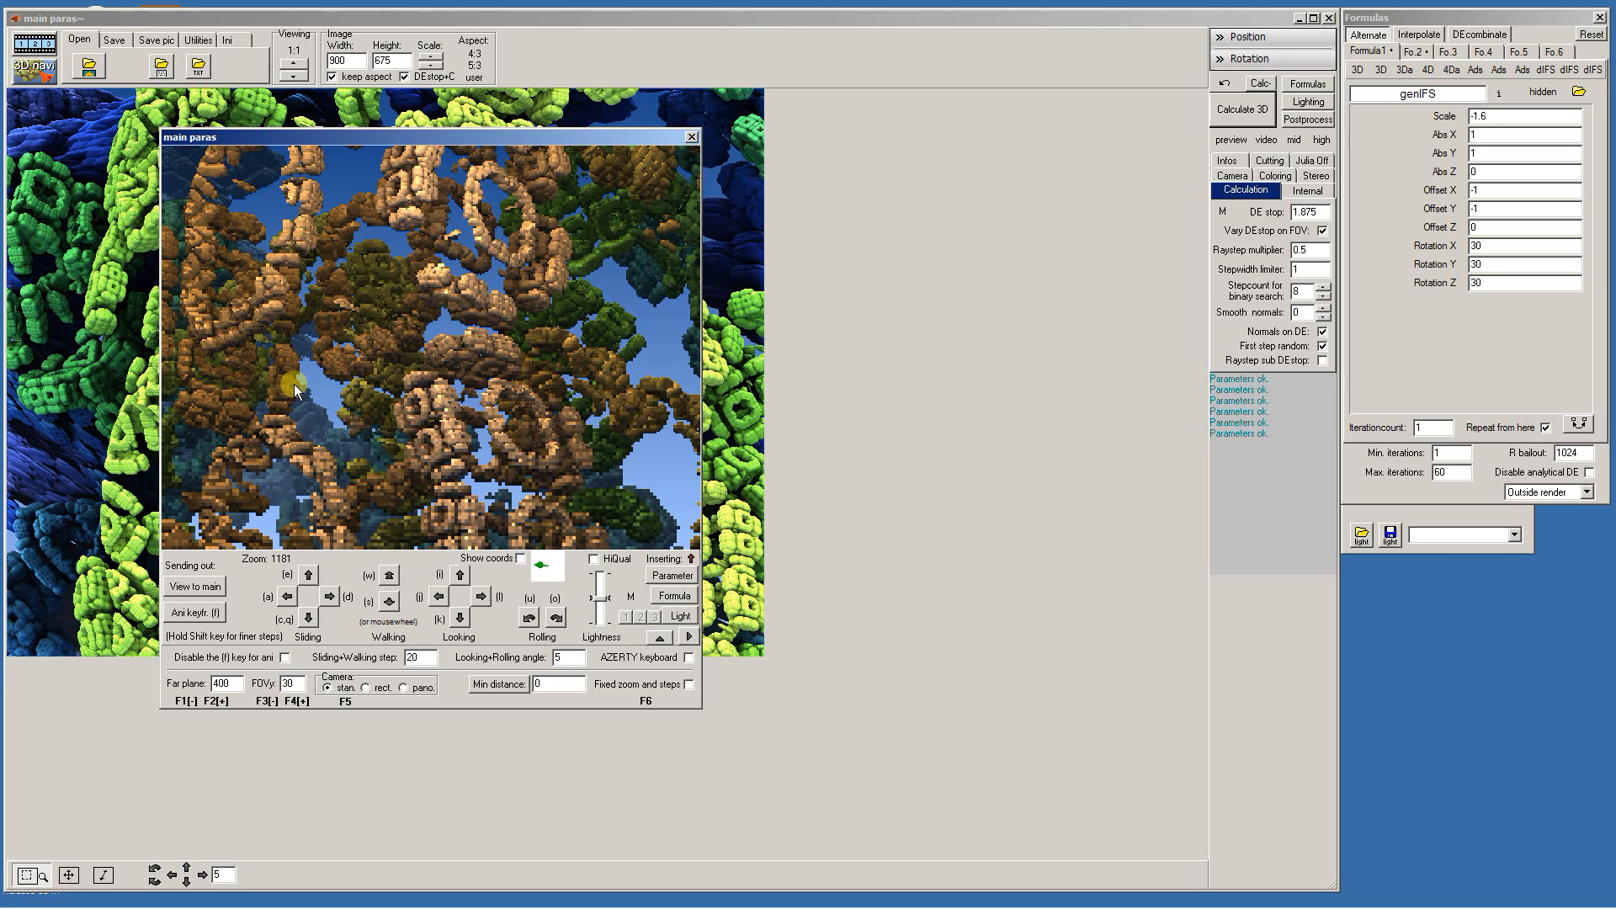
{"action": "key", "text": "d"}
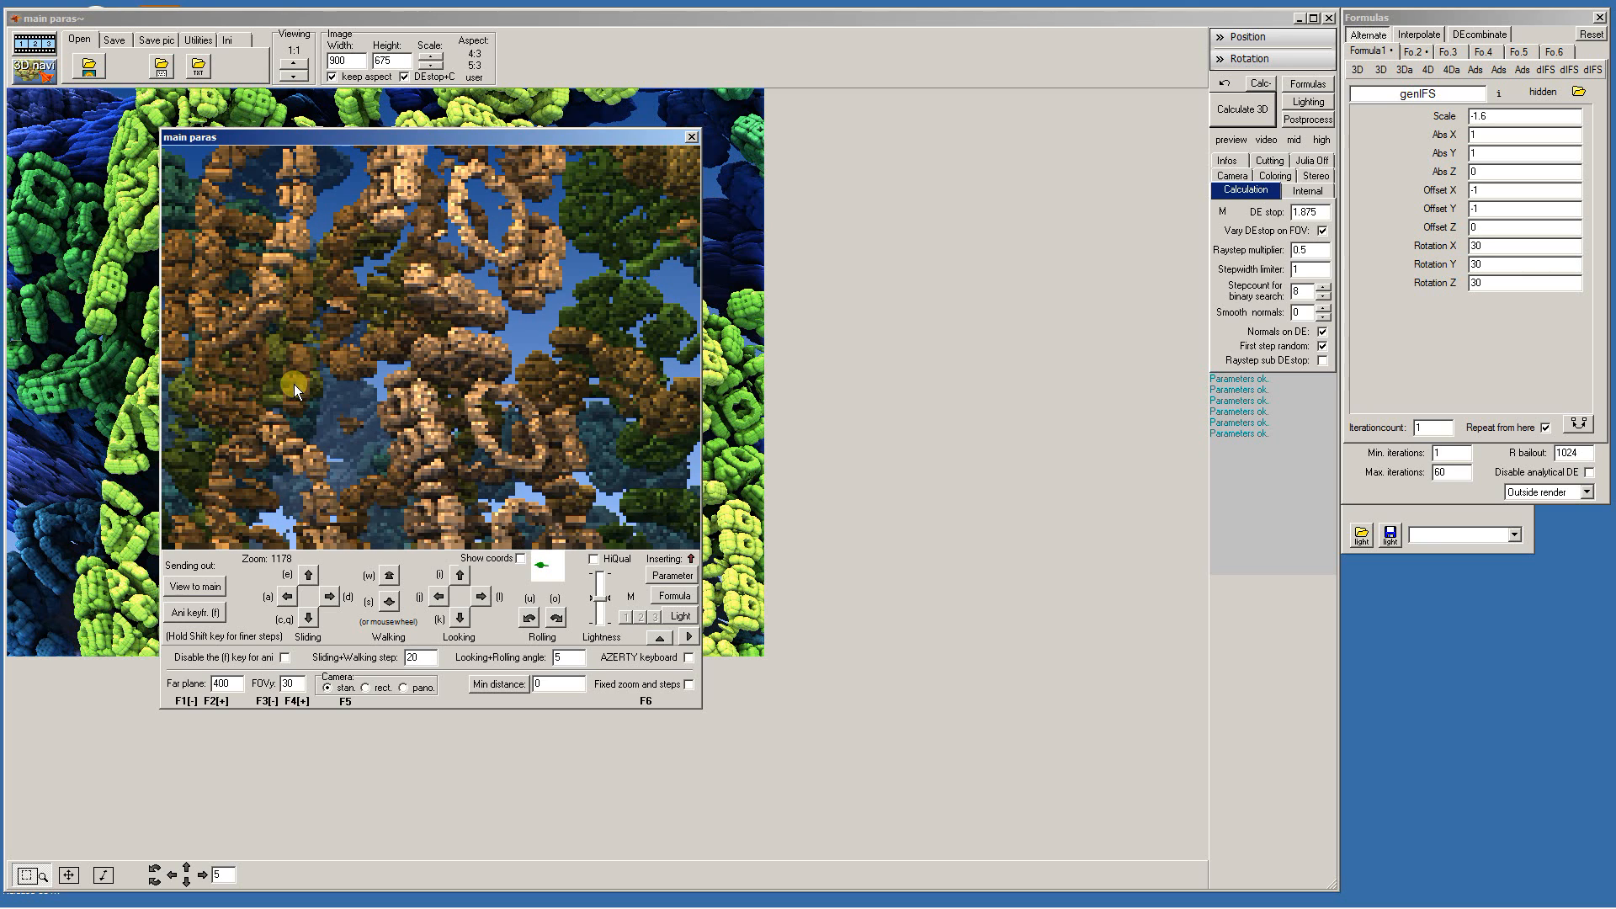
{"action": "key", "text": "j"}
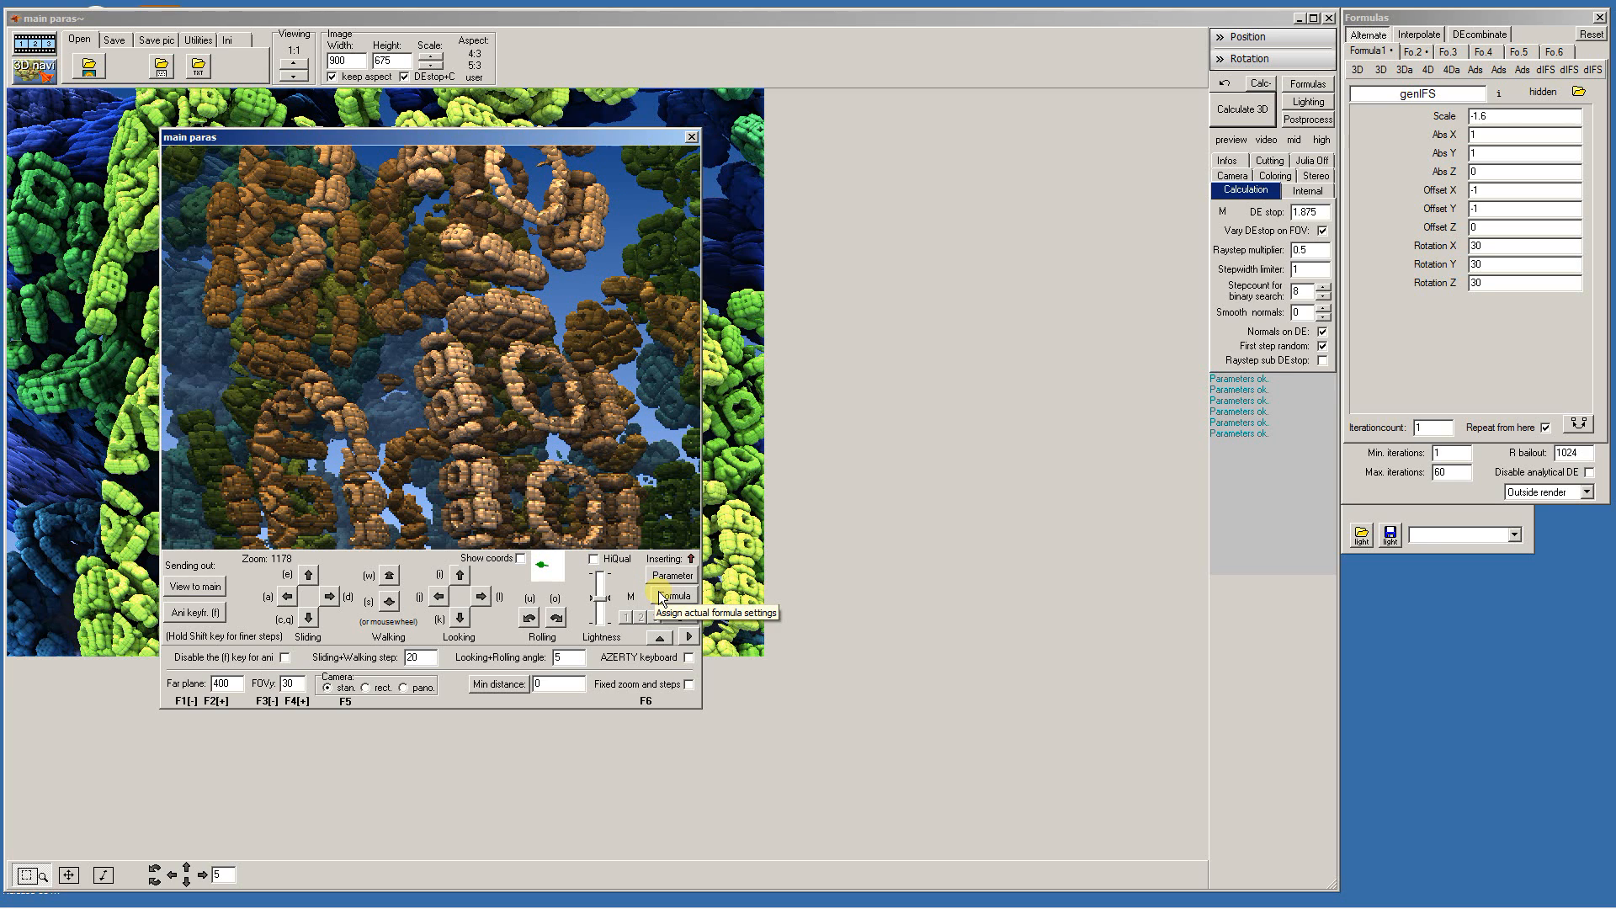
Try a far plane of 800 in the navigator and settle on 1200
{"action": "double_click", "coordinate": [214, 683]}
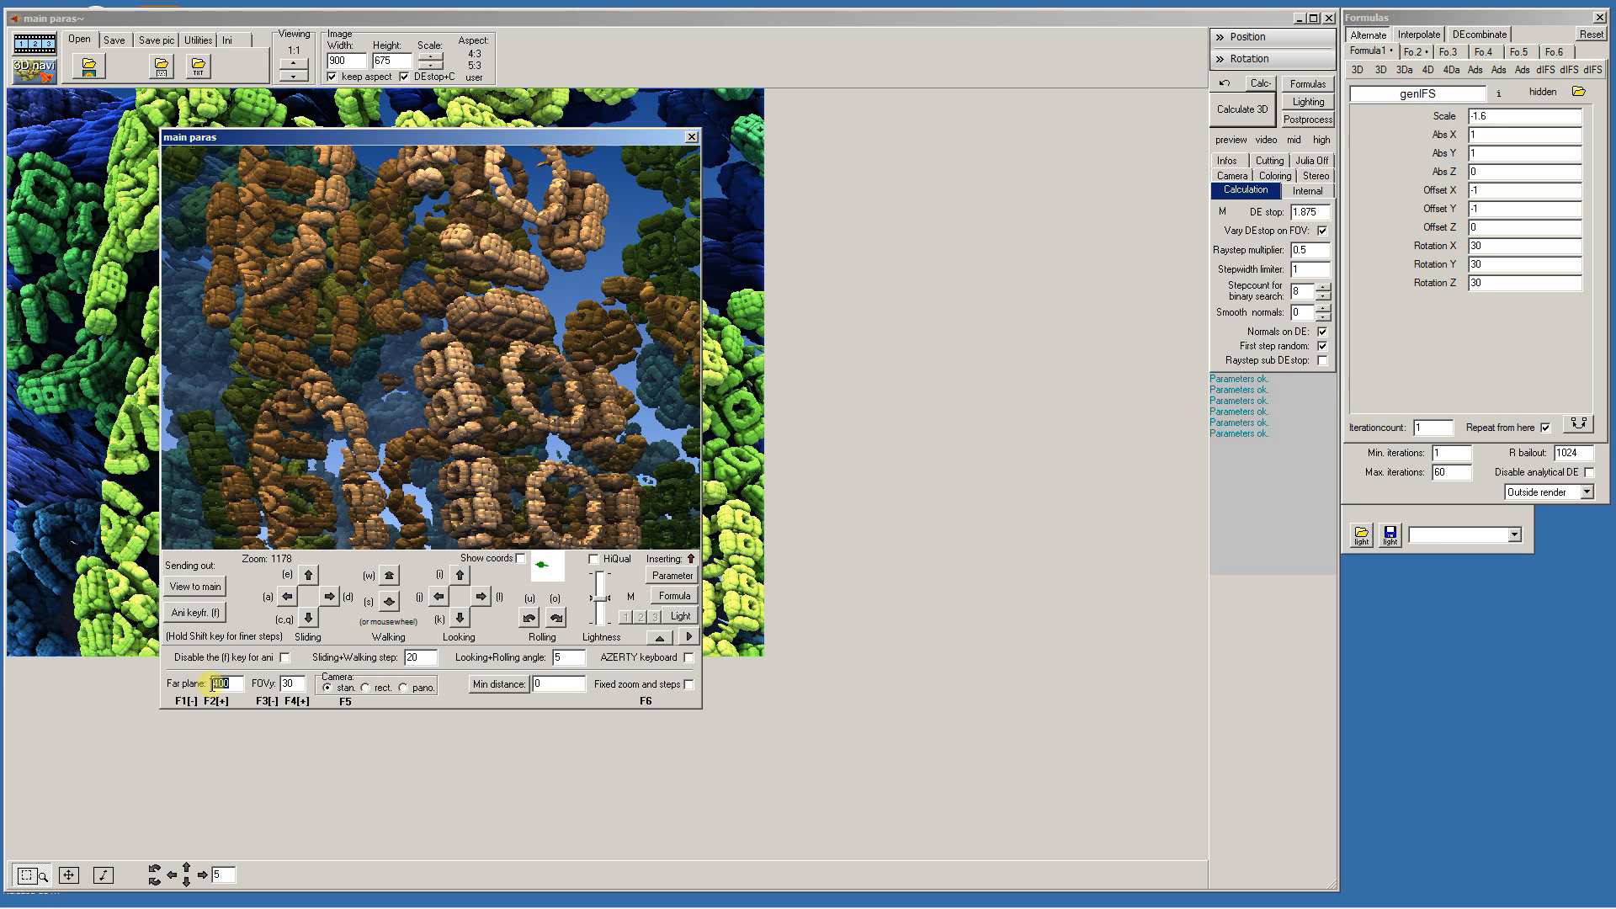
{"action": "type", "text": "800"}
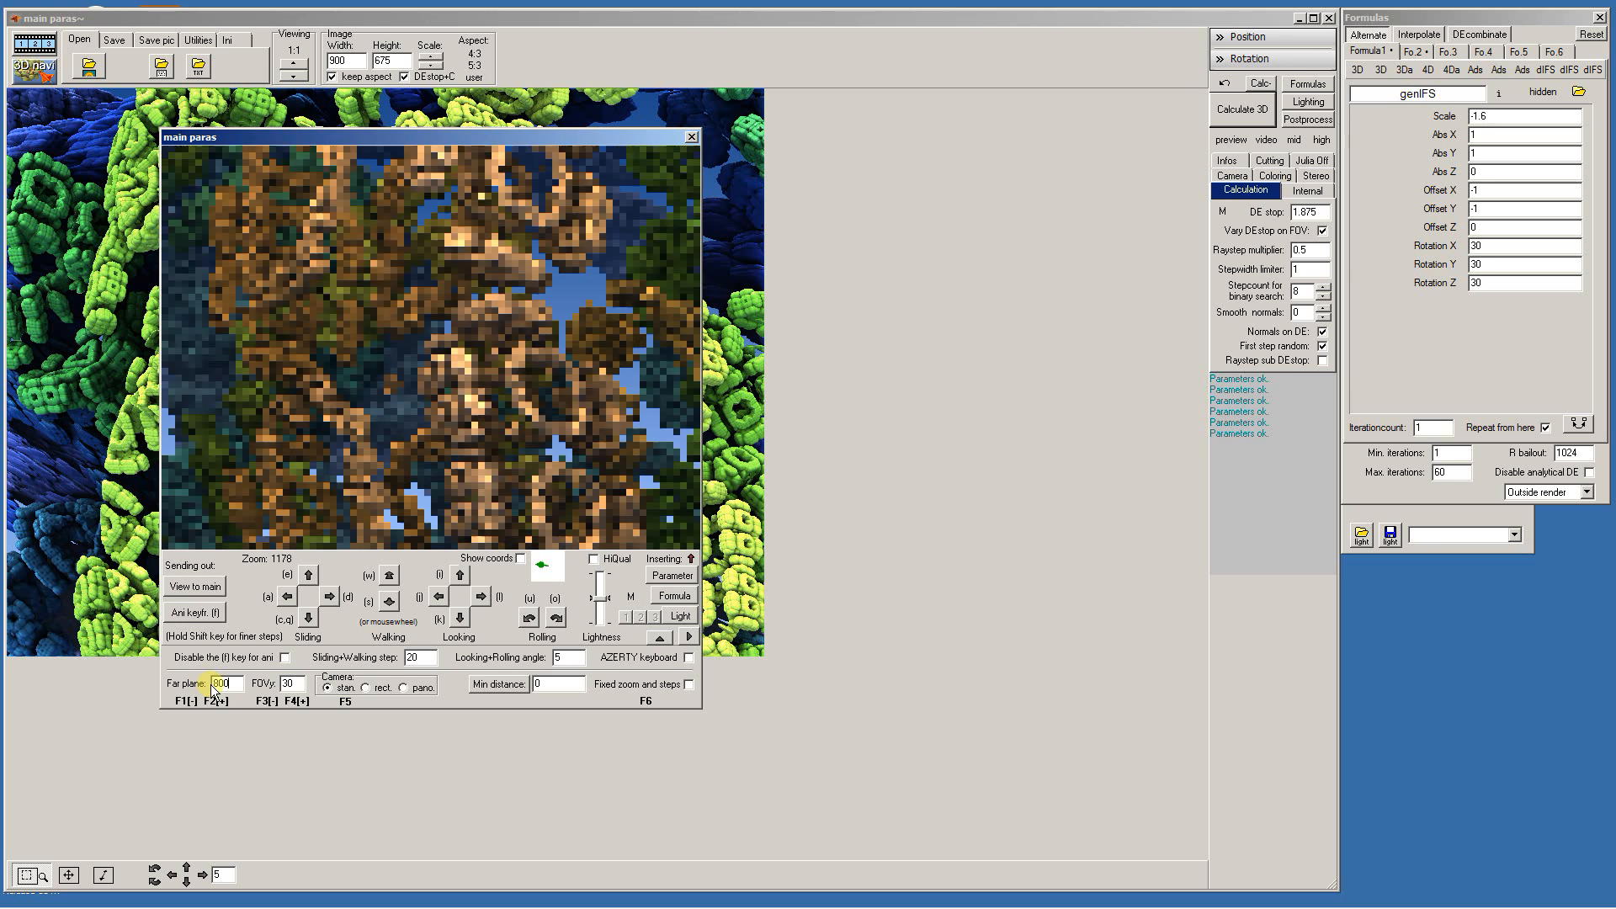
{"action": "double_click", "coordinate": [221, 684]}
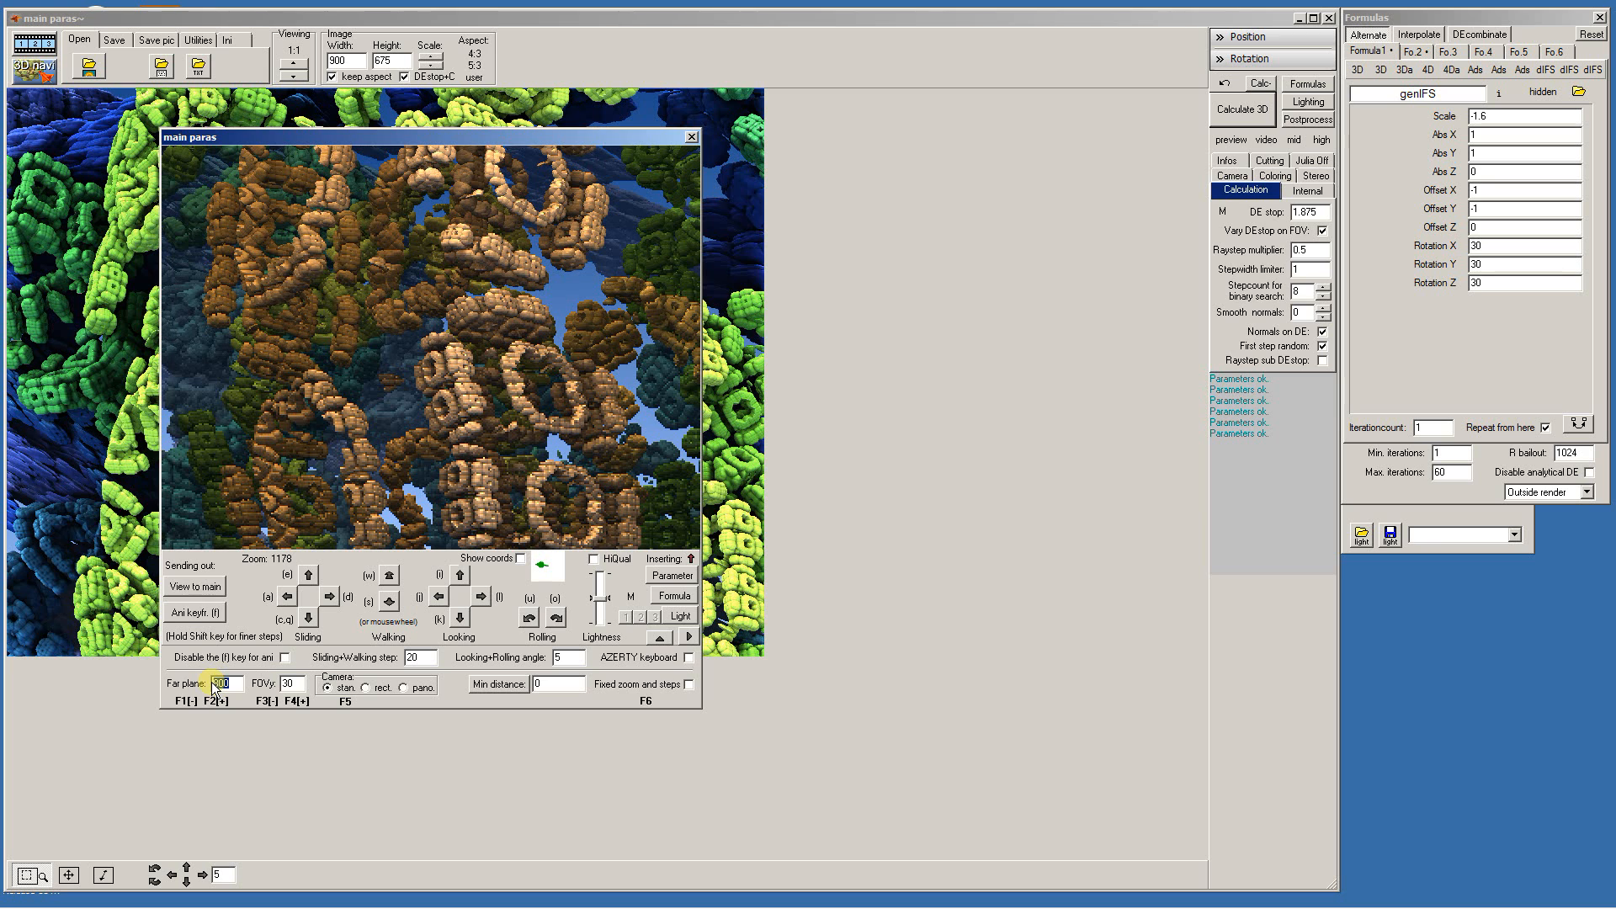
{"action": "type", "text": "1200"}
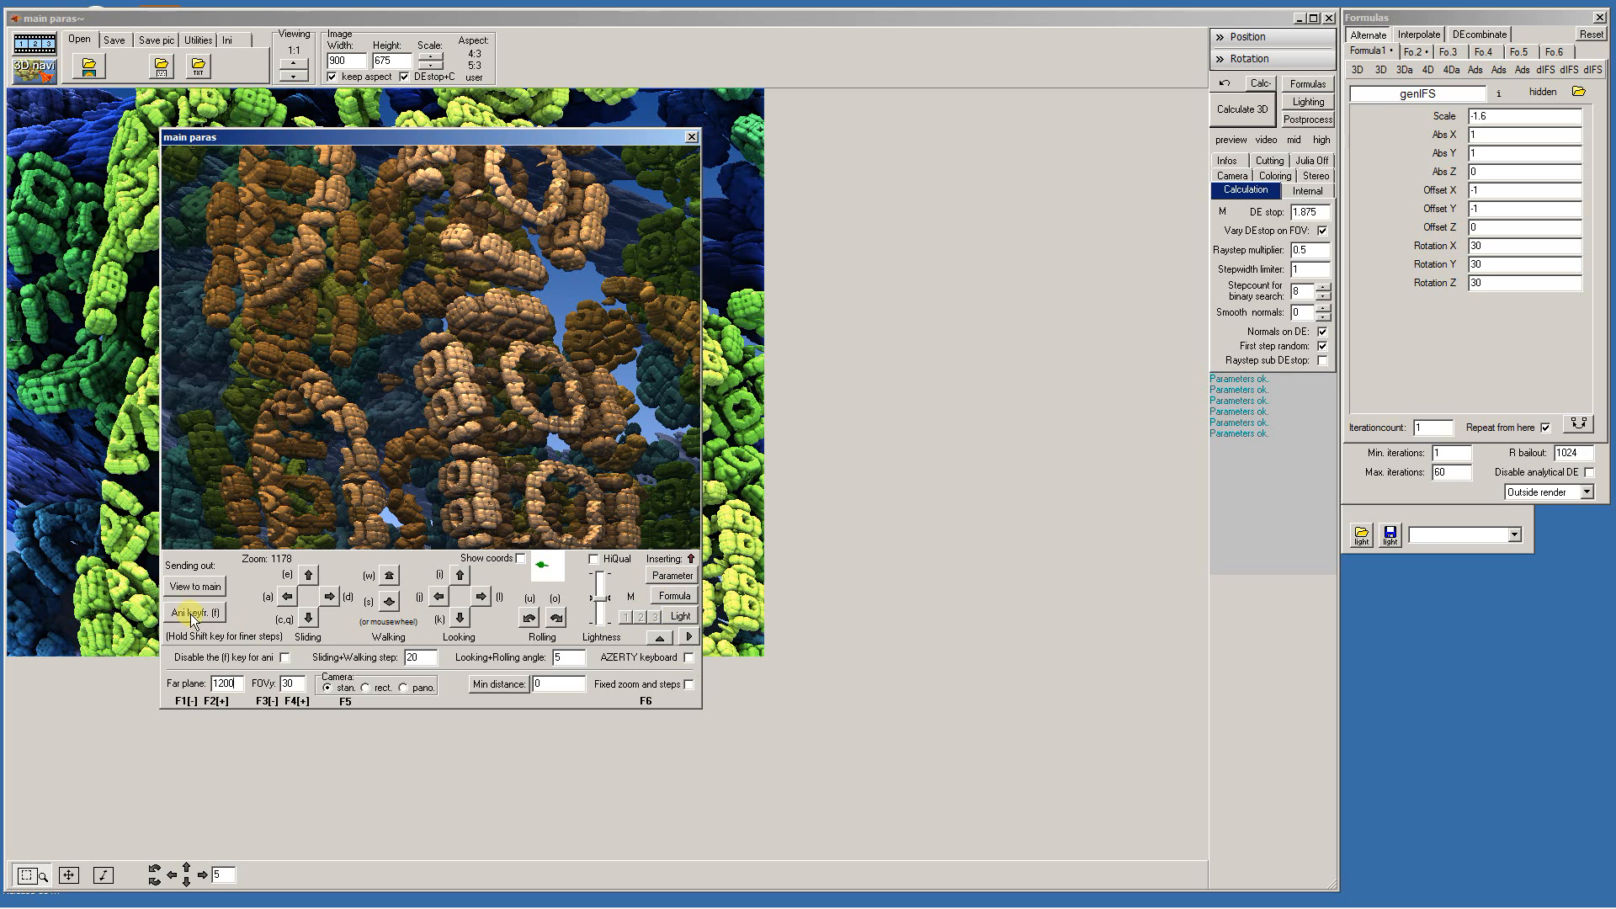
Send the navigator view to the main window, close the navigator and calculate the 3D render
{"action": "left_click", "coordinate": [166, 587]}
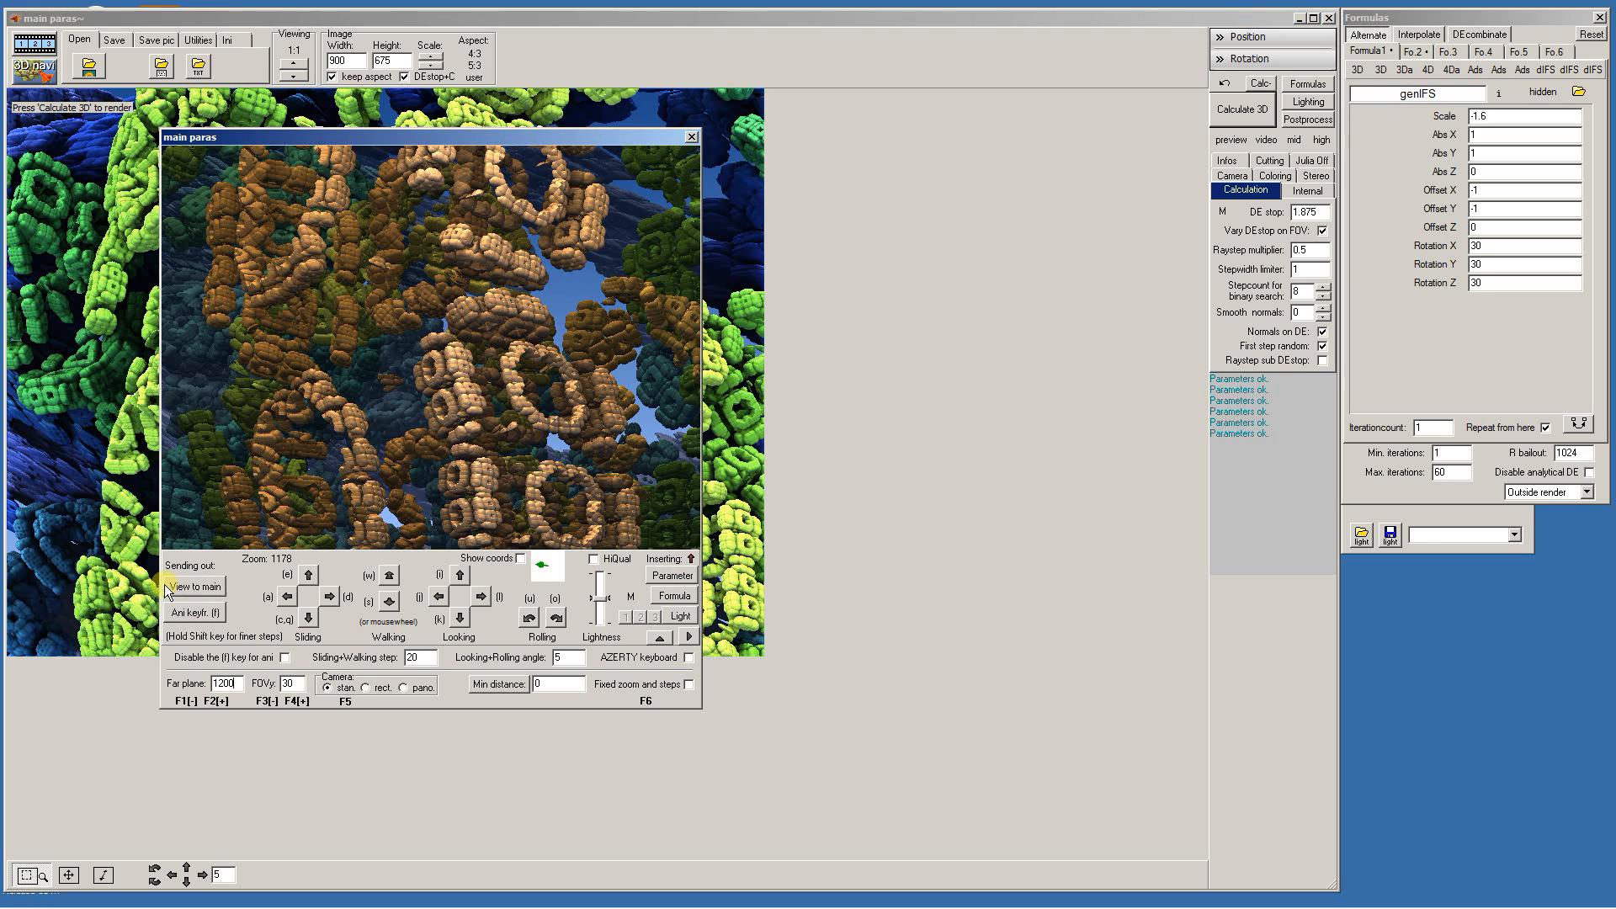
{"action": "left_click", "coordinate": [690, 136]}
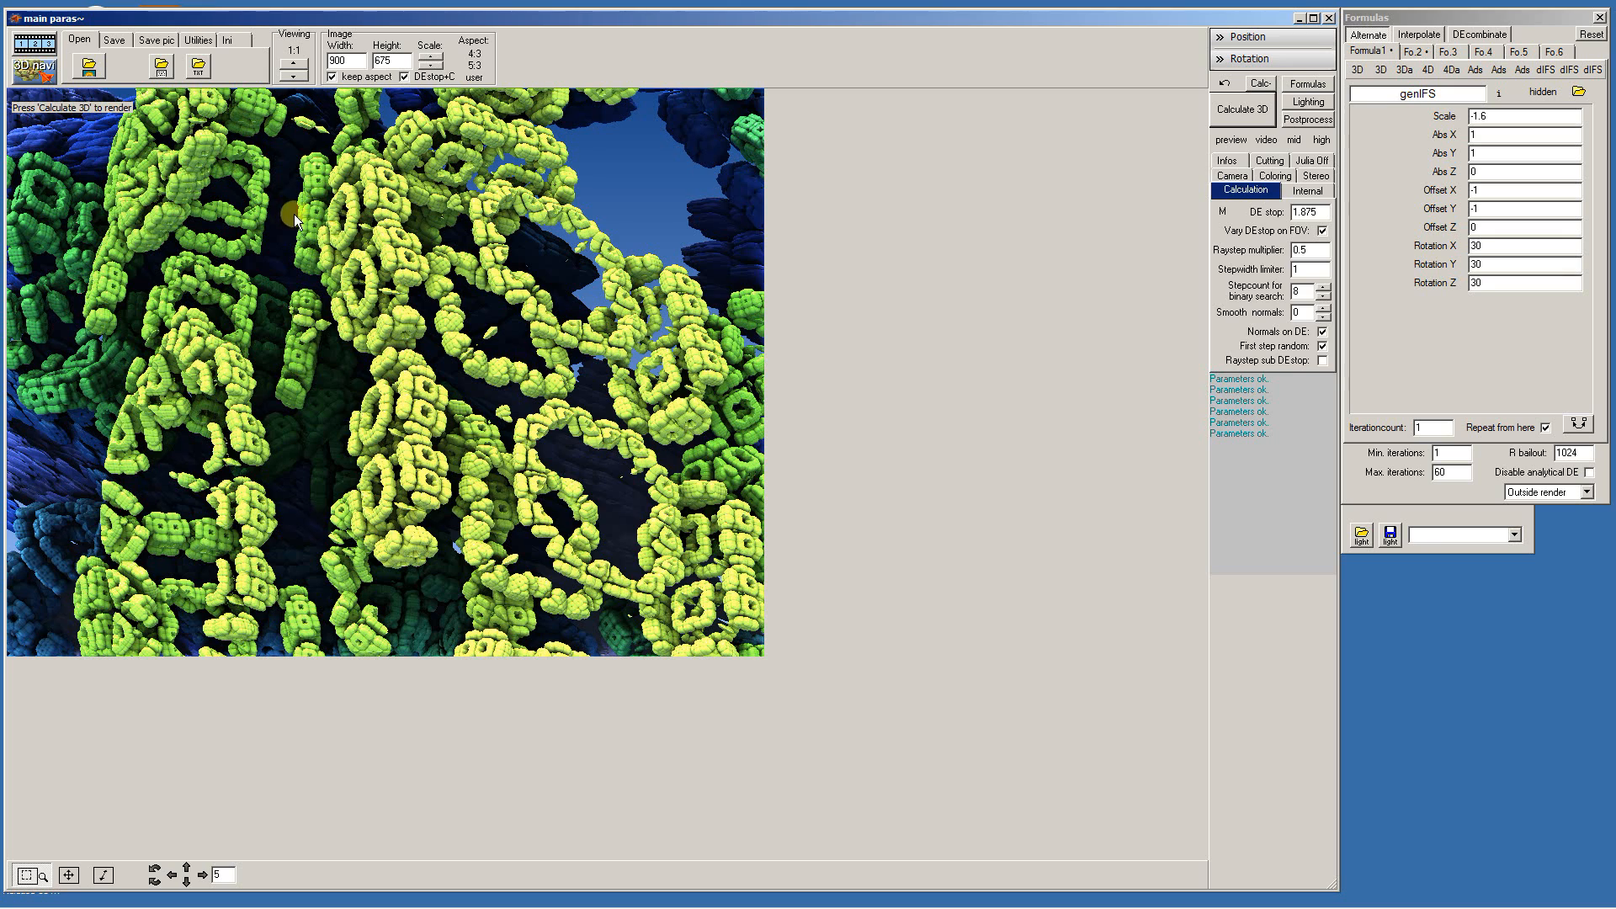
{"action": "left_click", "coordinate": [1242, 109]}
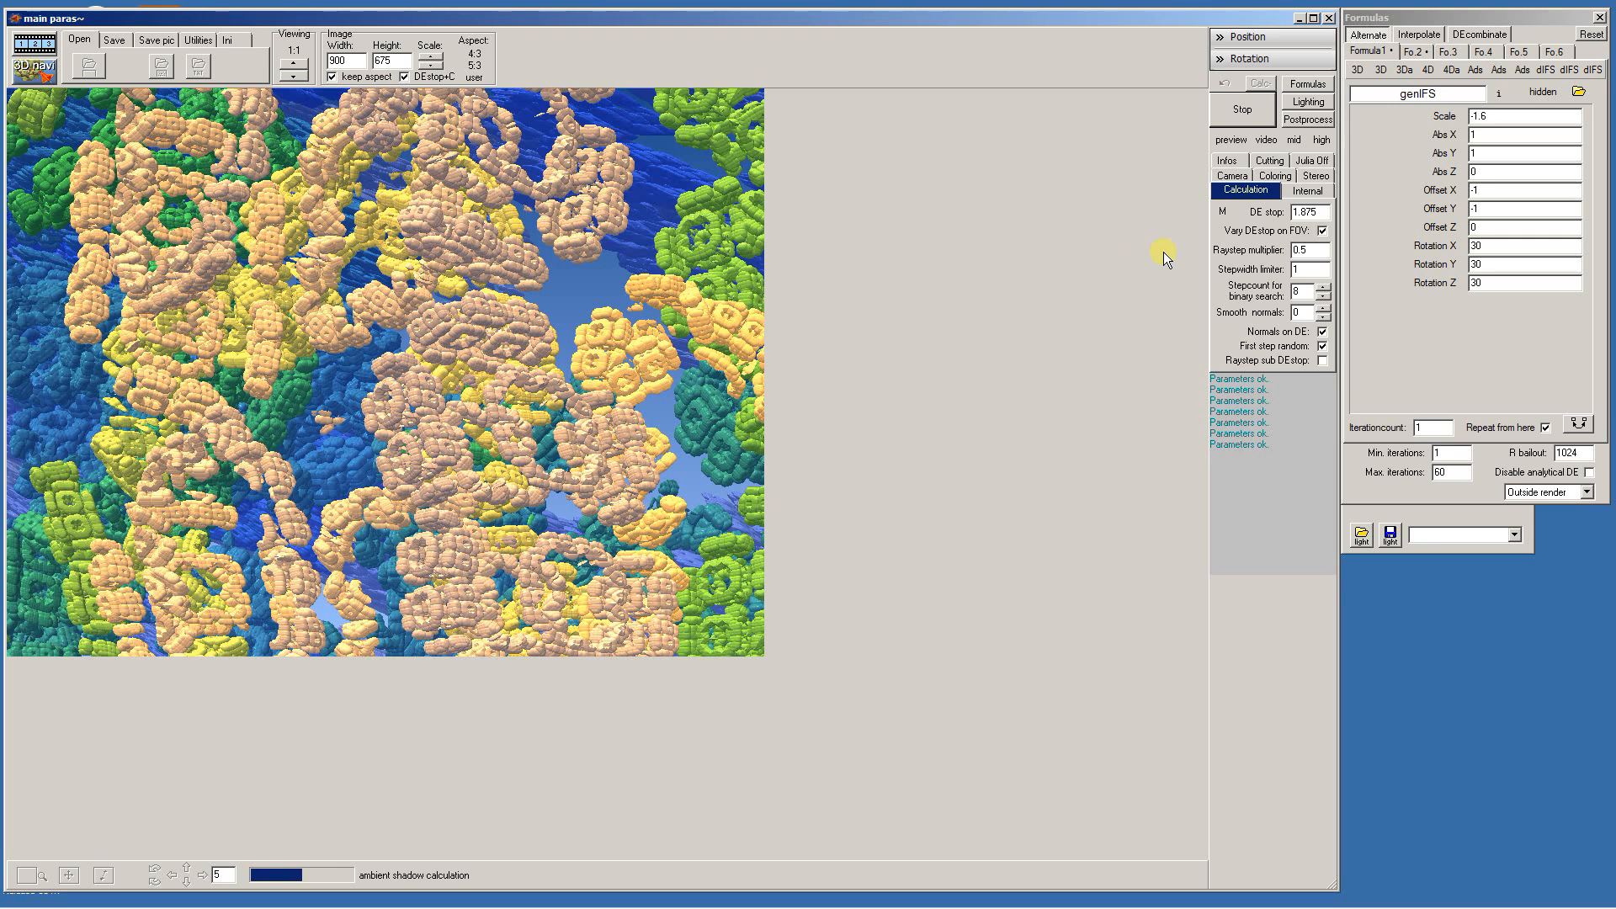
Open the lighting settings and change the color of light 1 to white
{"action": "left_click", "coordinate": [1309, 102]}
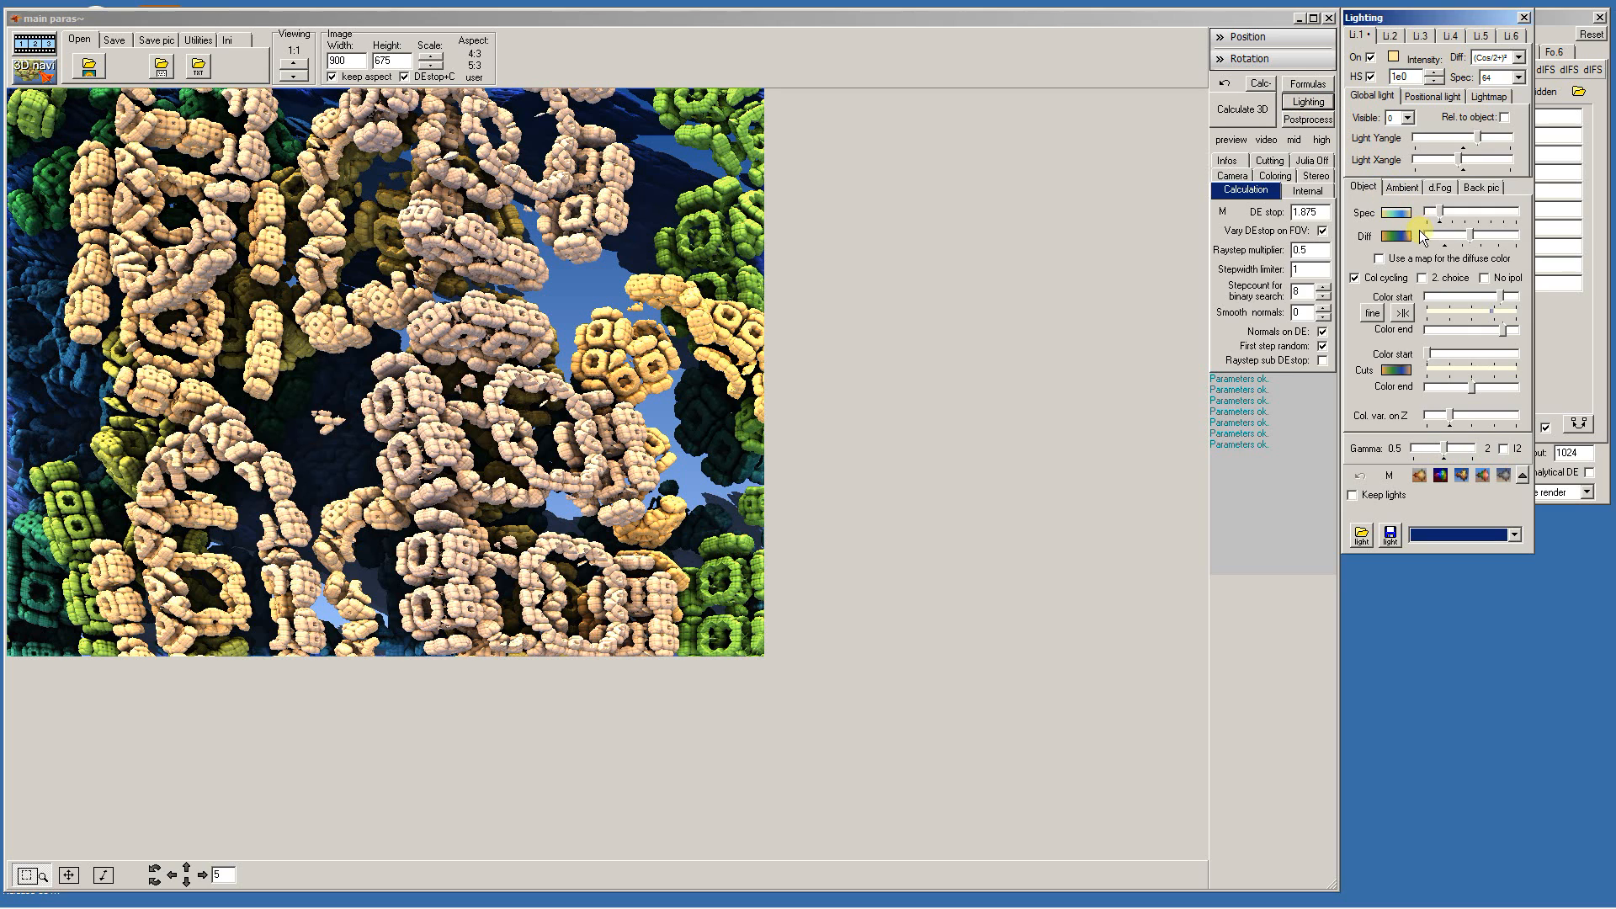
{"action": "left_click", "coordinate": [1390, 33]}
{"action": "left_click", "coordinate": [1353, 34]}
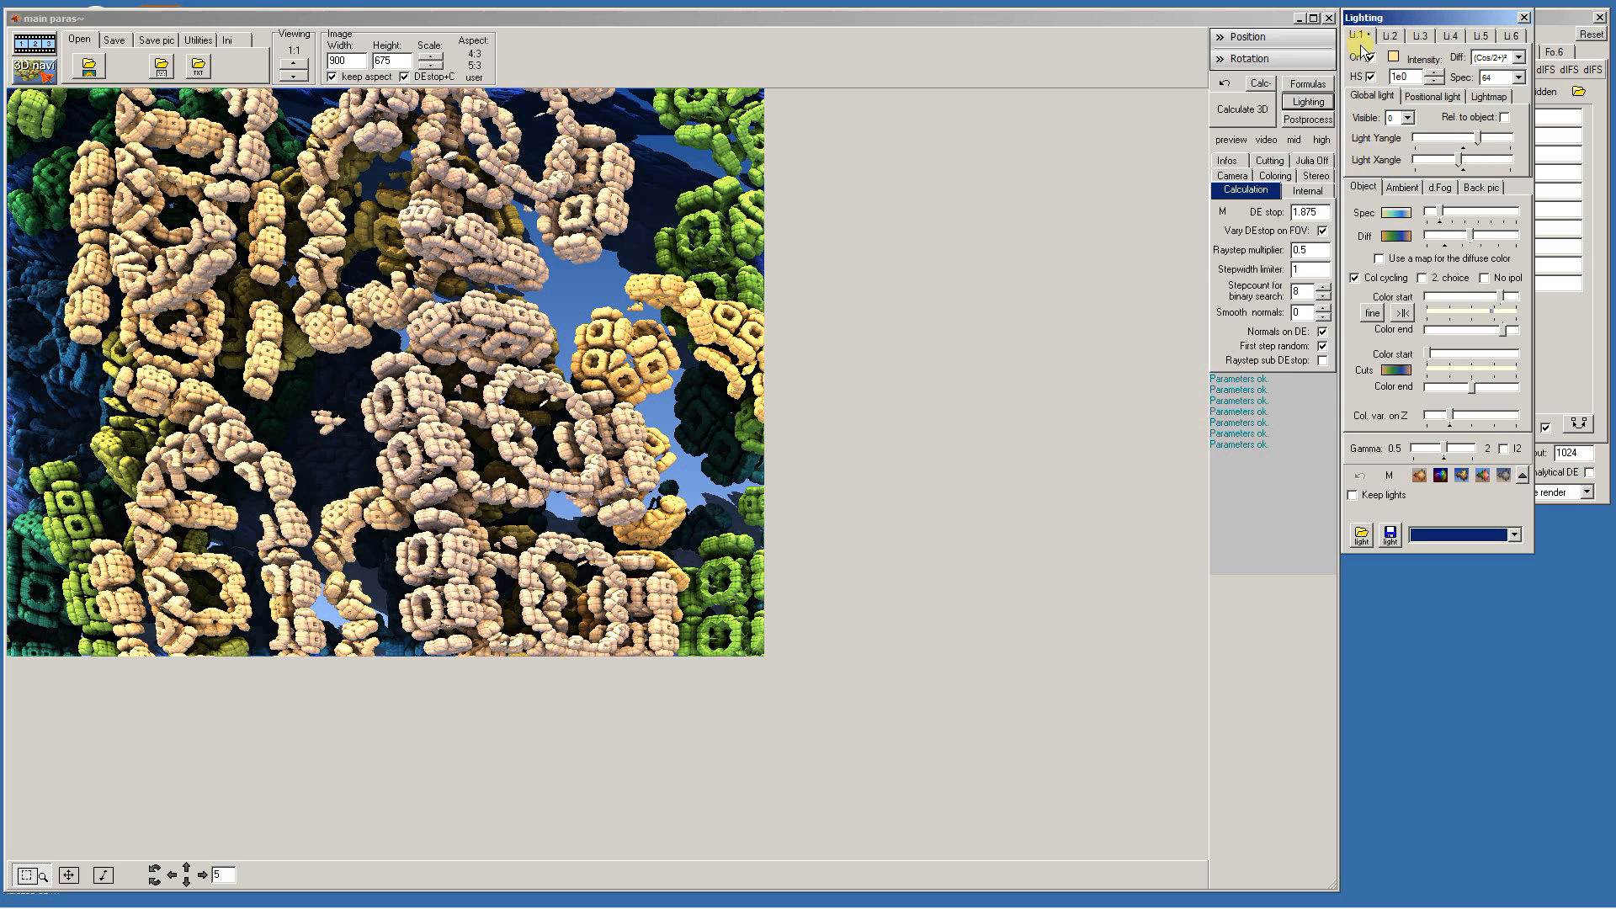
{"action": "left_click", "coordinate": [1393, 57]}
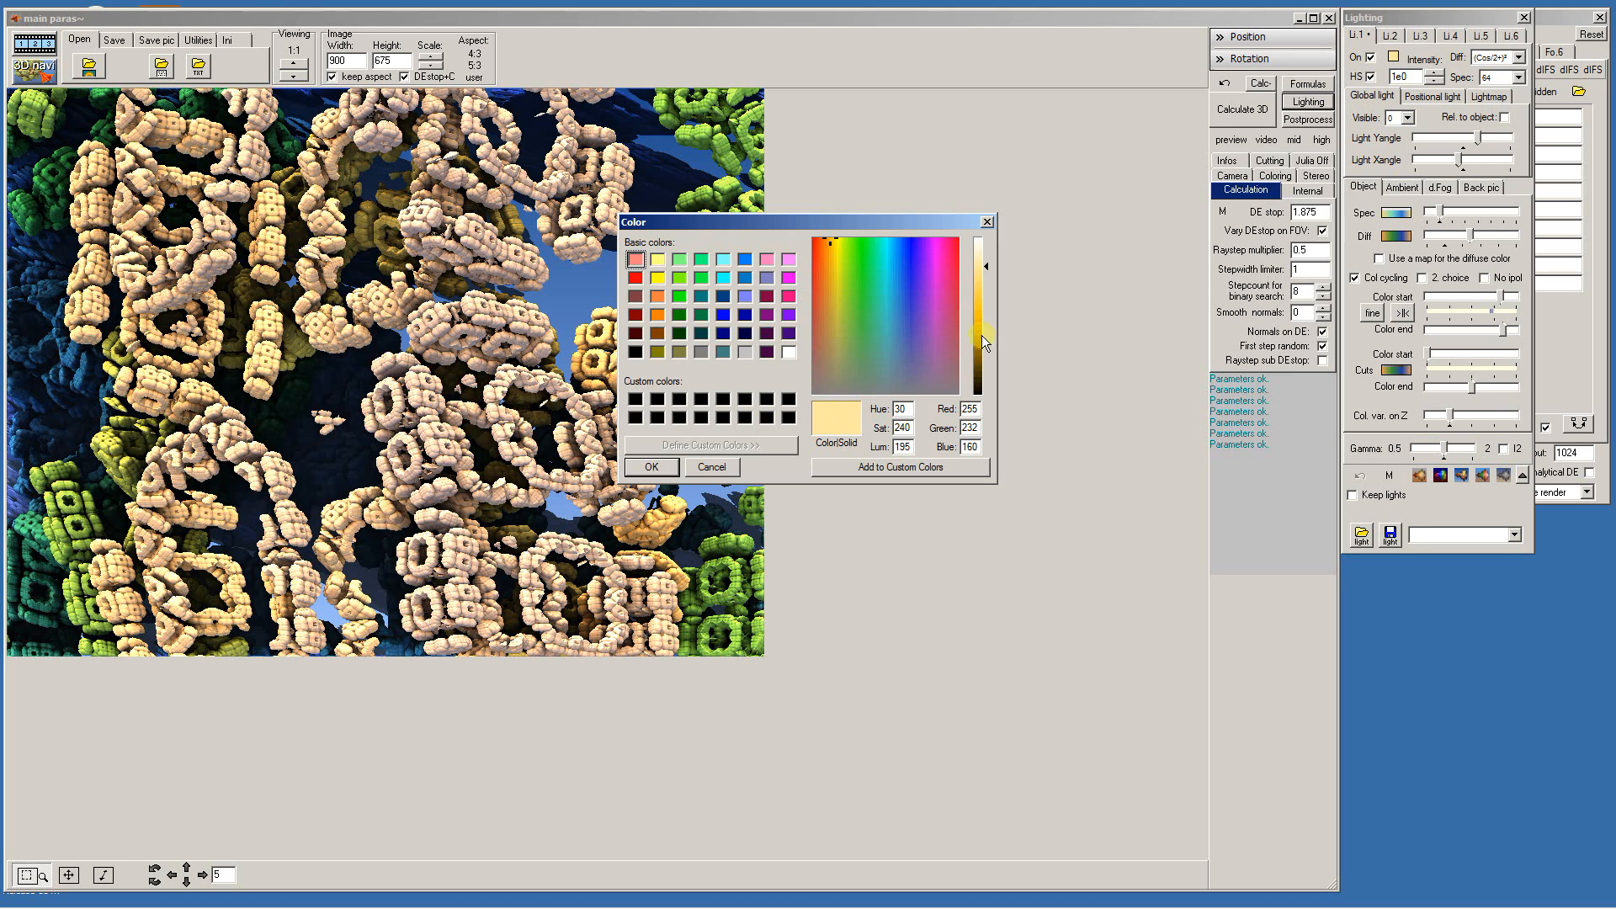
{"action": "left_click", "coordinate": [786, 350]}
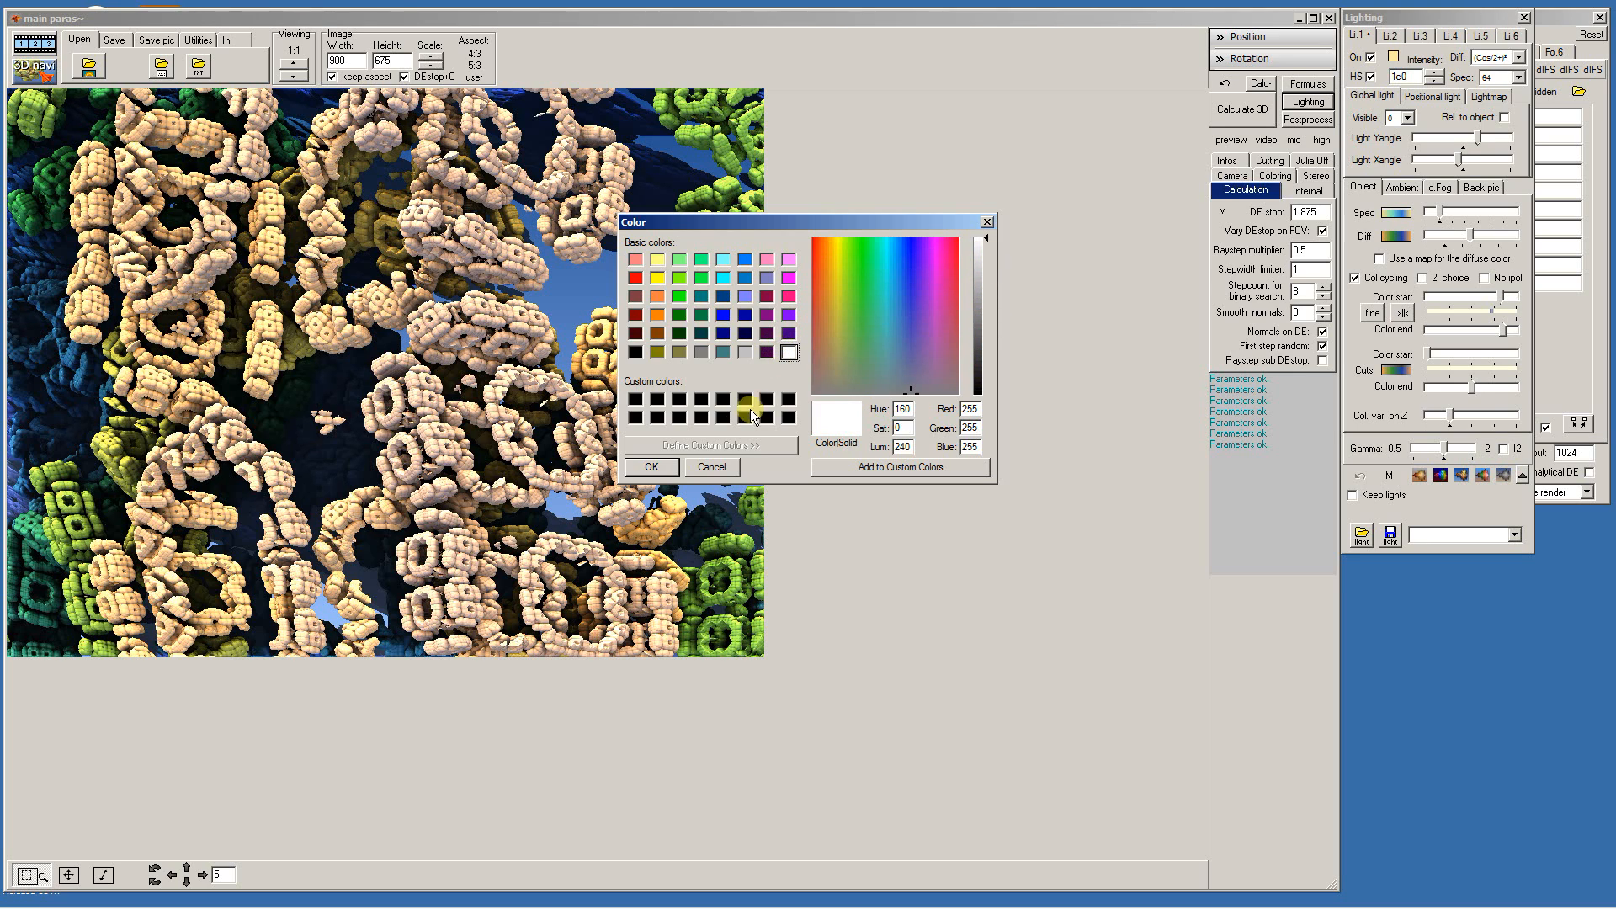
{"action": "left_click", "coordinate": [657, 464]}
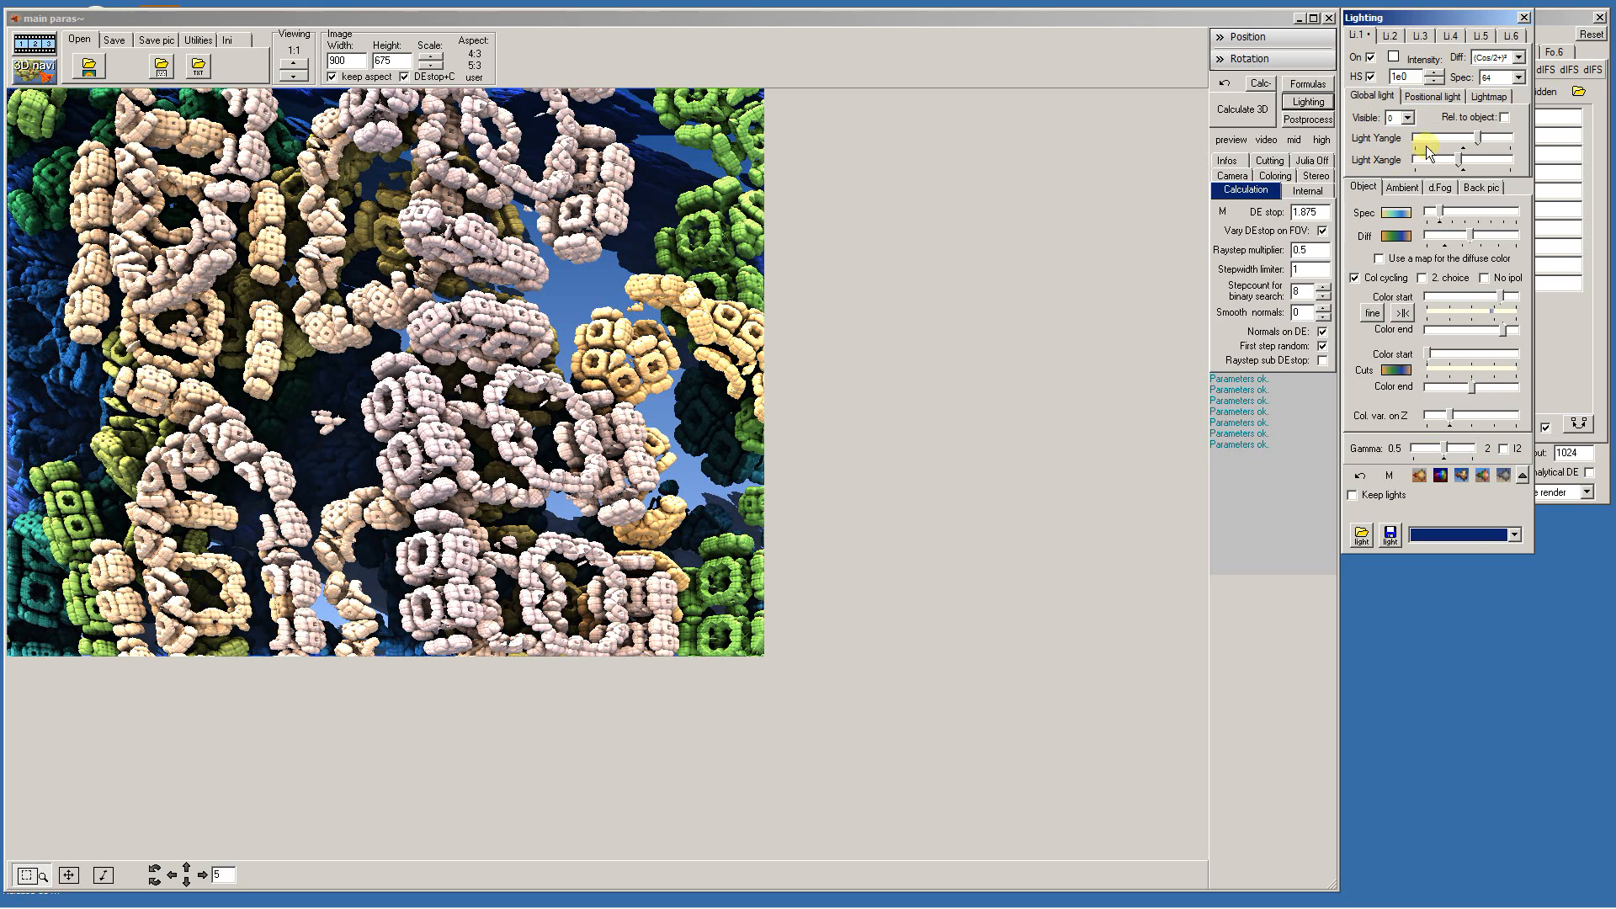
Open the object color gradient clear of the image, randomize the diffuse colors twice and spread the crowded end color sliders over more of the gradient
{"action": "left_click", "coordinate": [1397, 237]}
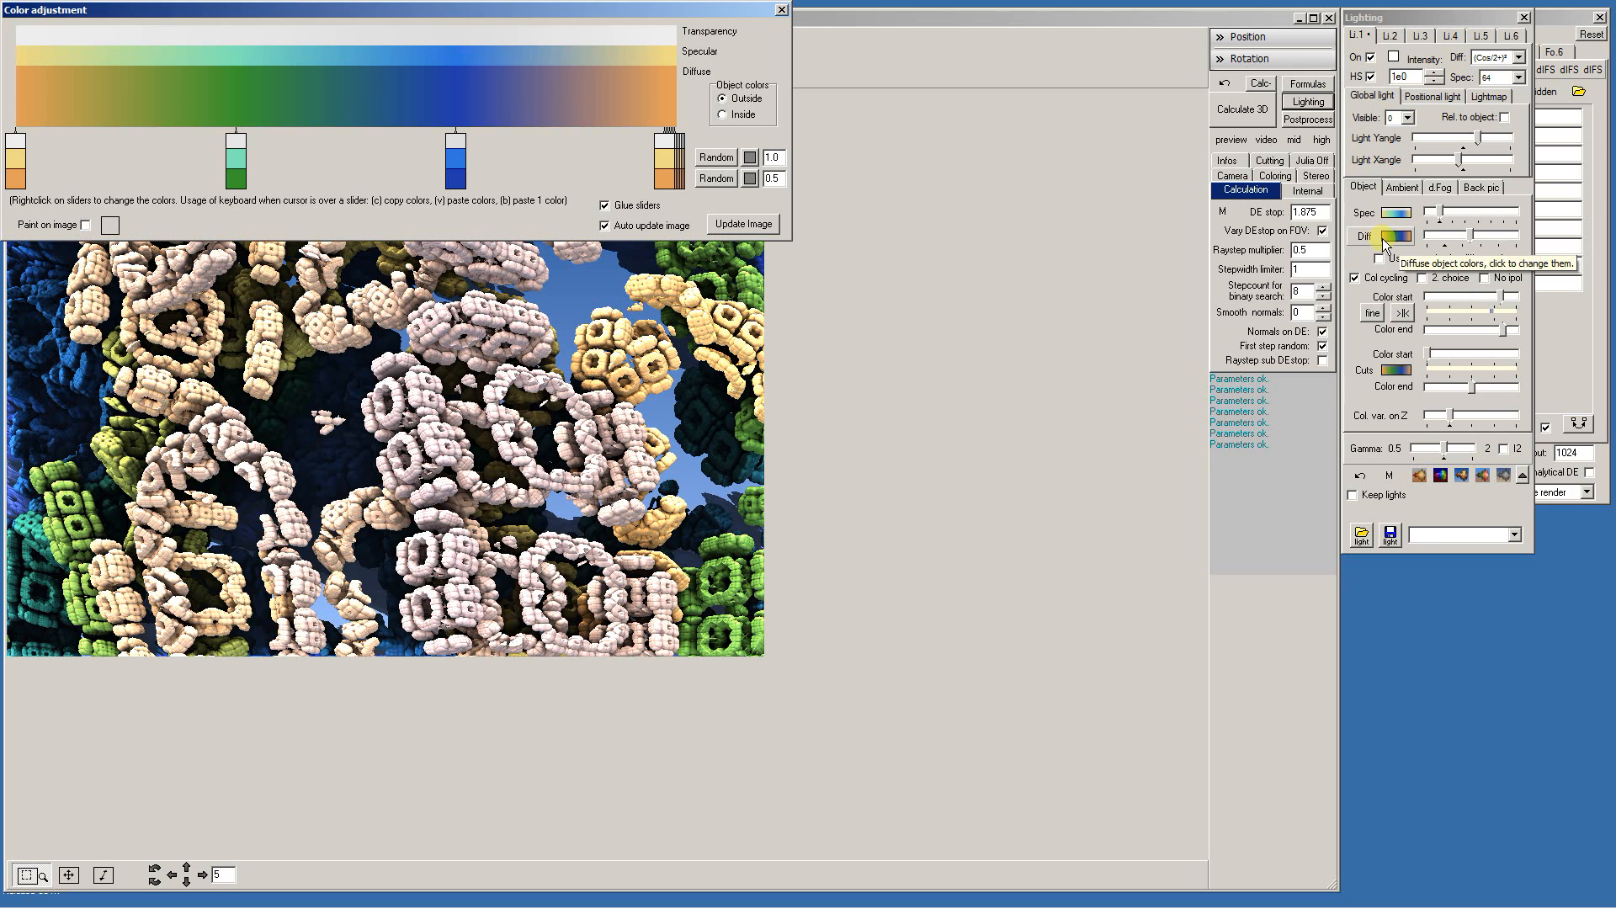
{"action": "left_click_drag", "start_coordinate": [633, 10], "coordinate": [1059, 633]}
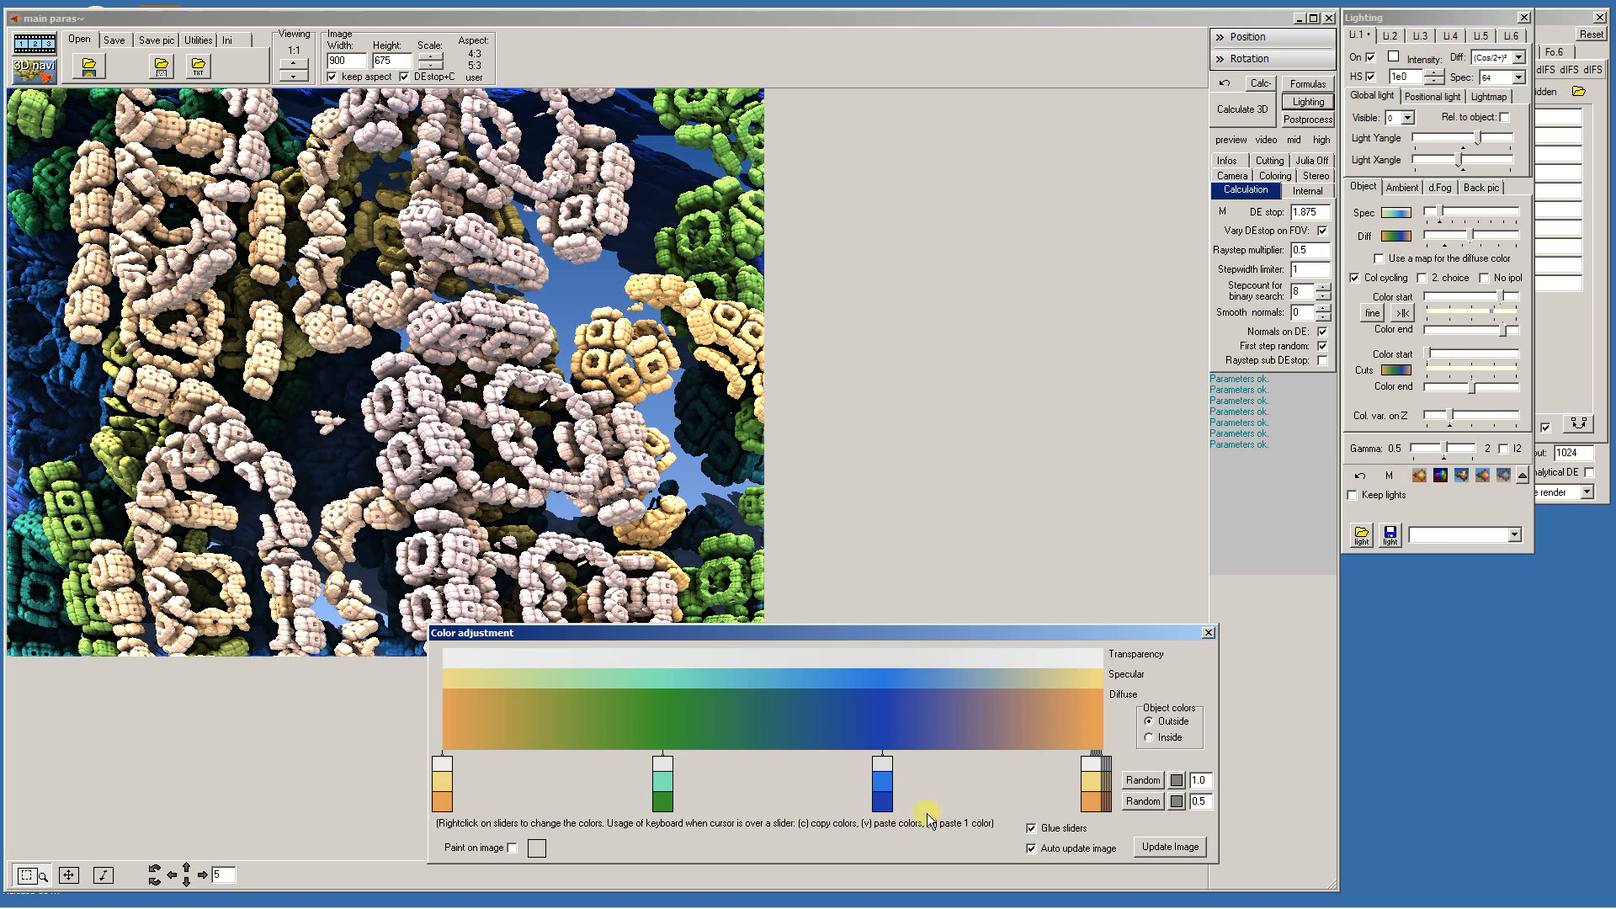
{"action": "left_click", "coordinate": [1143, 799]}
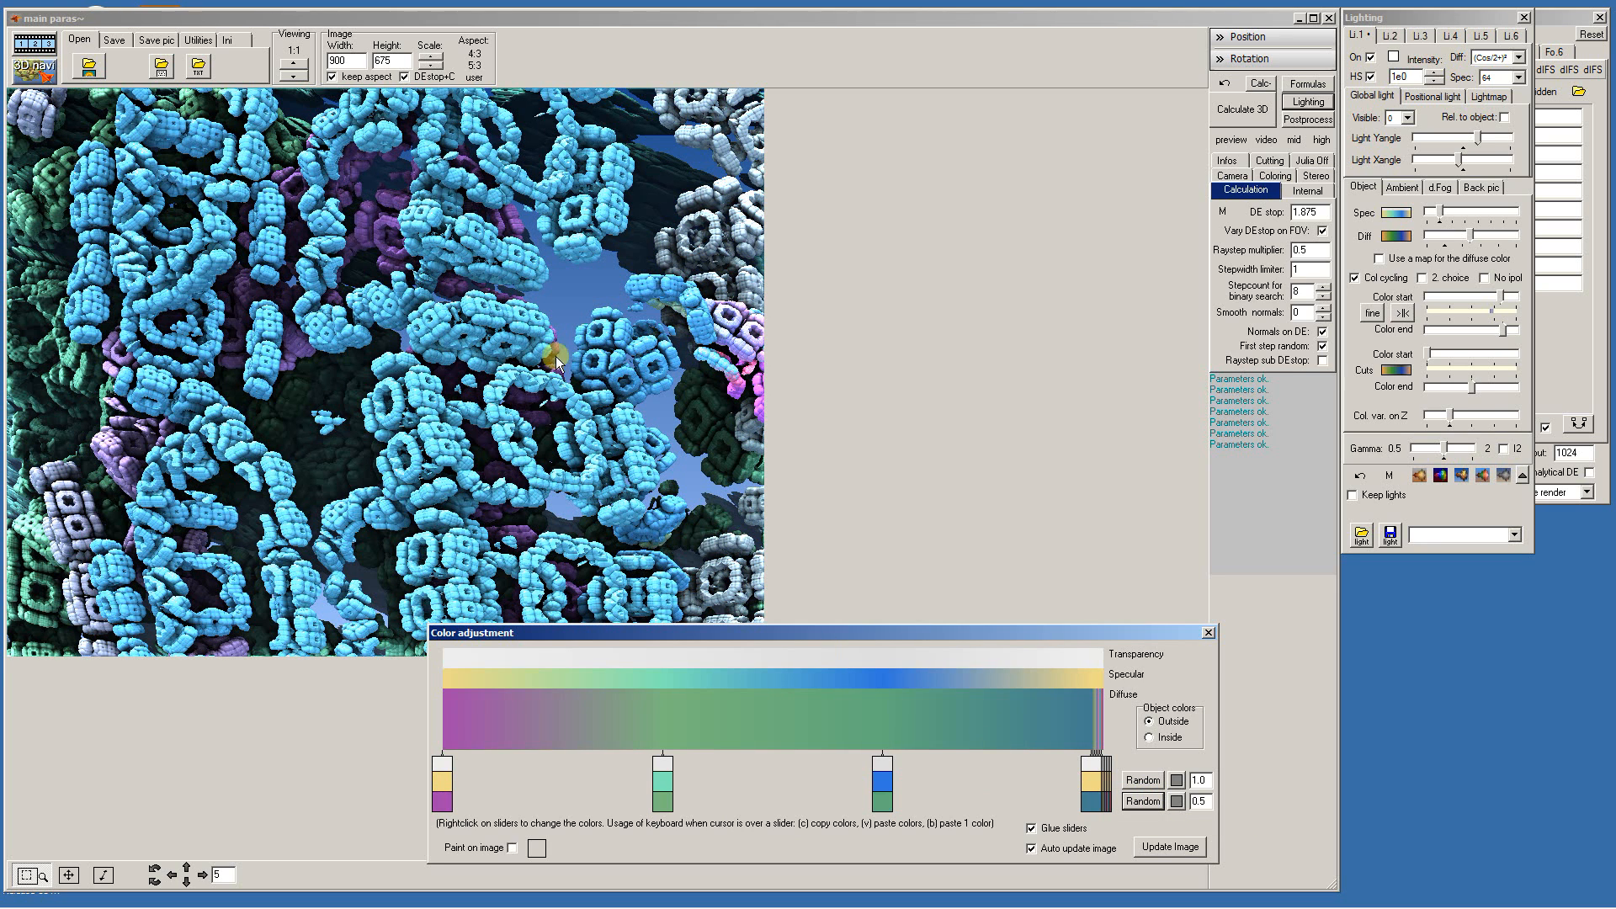
{"action": "left_click", "coordinate": [1134, 800]}
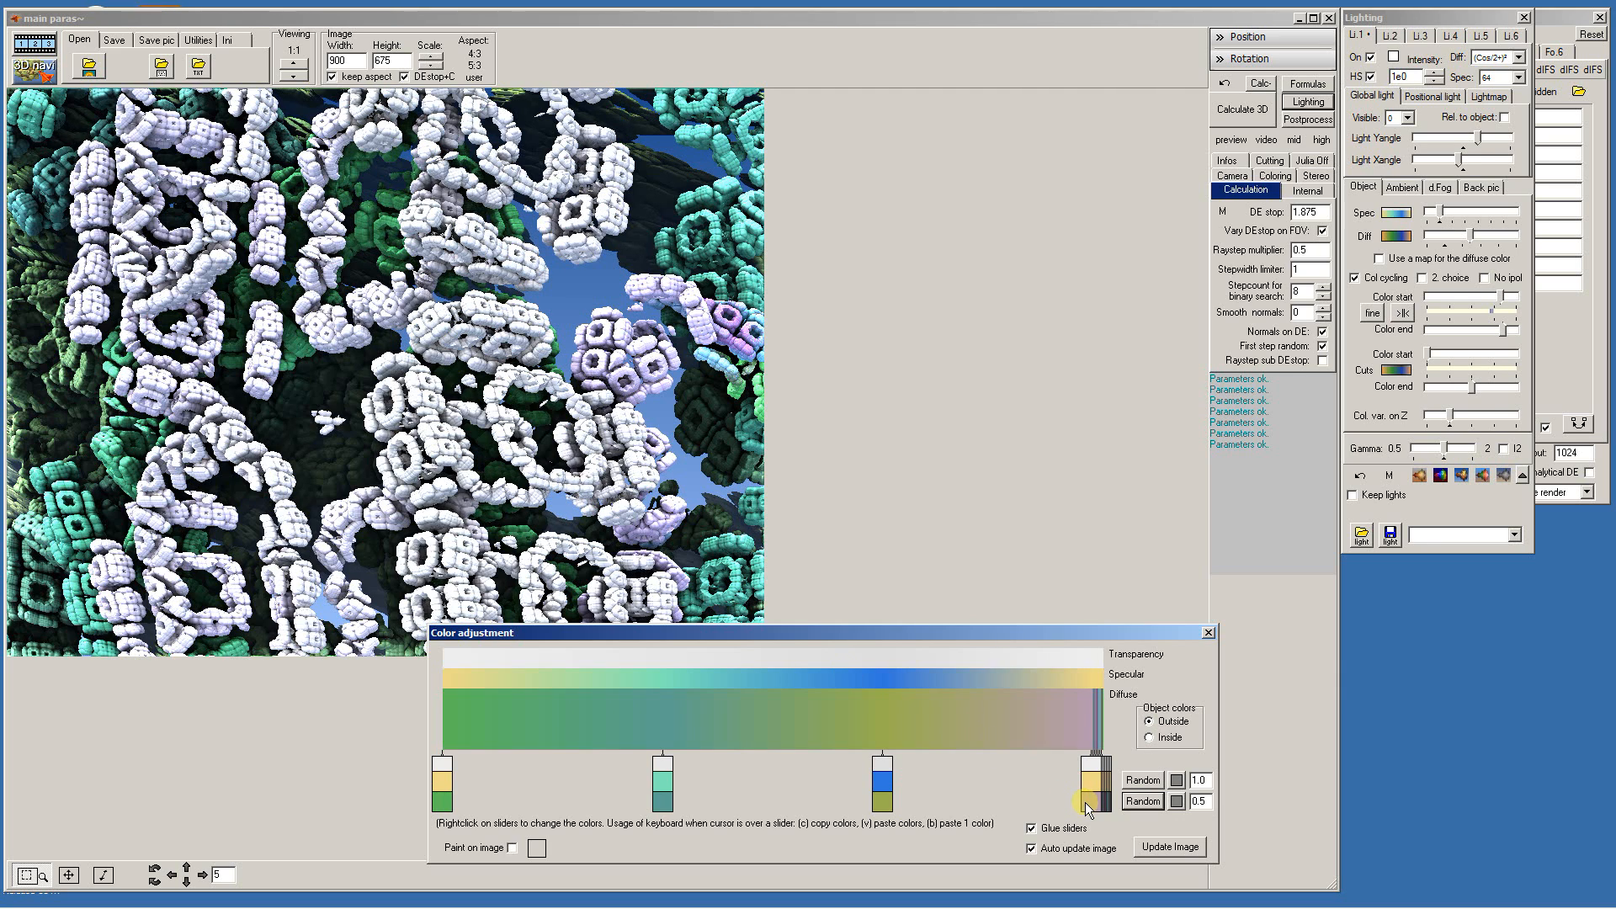
{"action": "left_click_drag", "start_coordinate": [1084, 802], "coordinate": [921, 802]}
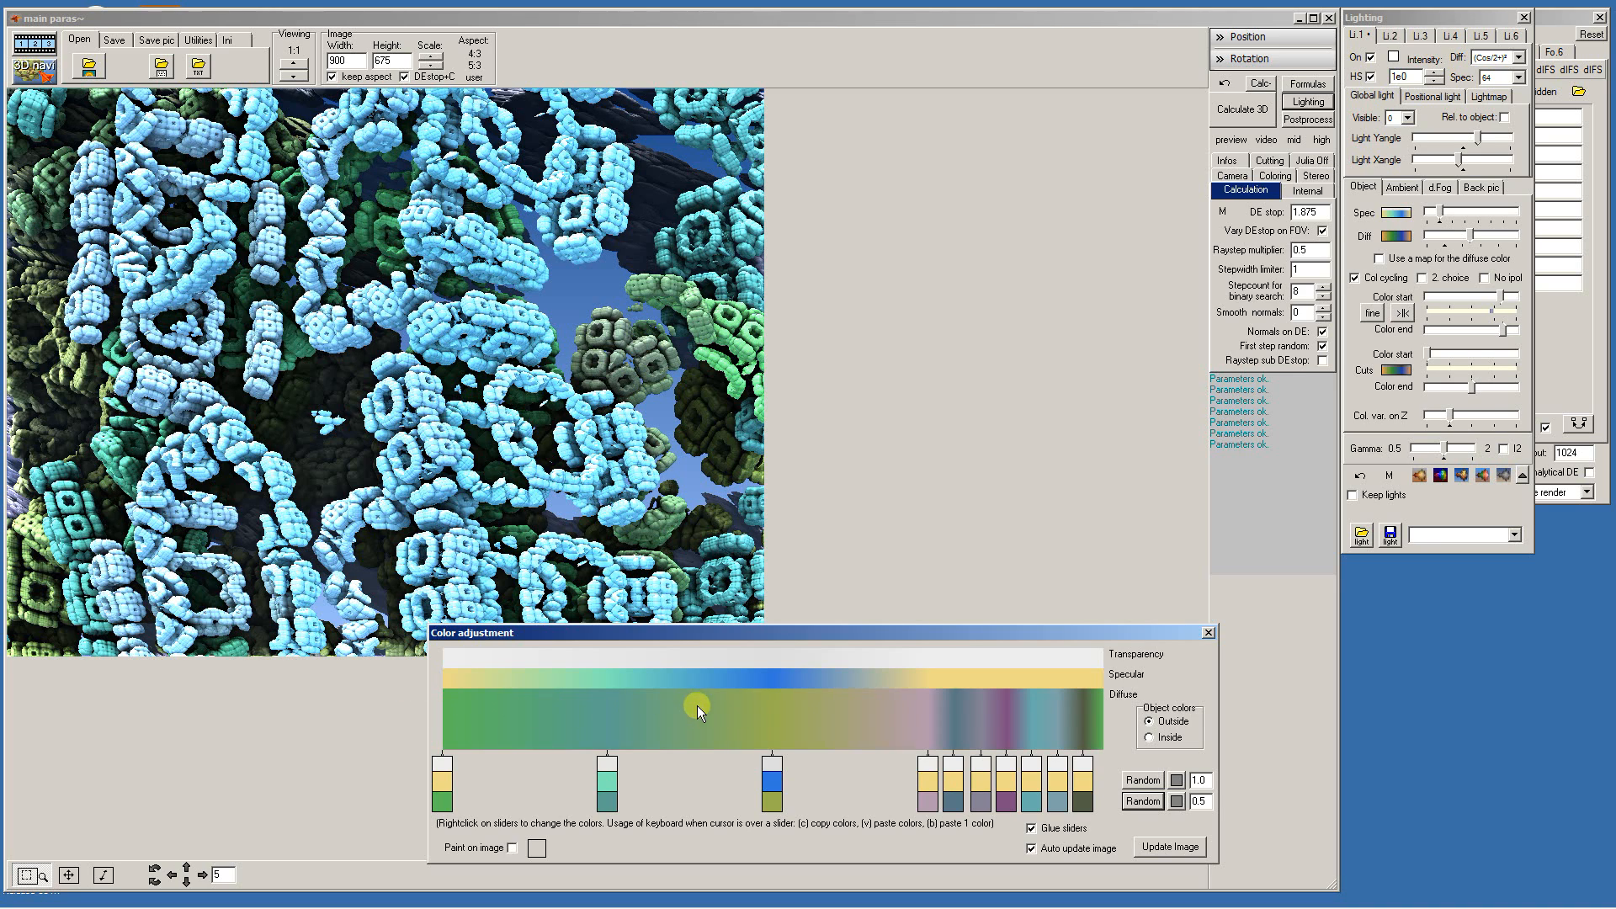
Generate random specular colors twice, randomize the diffuse colors once more and close the color adjustment
{"action": "mouse_move", "coordinate": [1025, 769]}
{"action": "left_click", "coordinate": [1144, 779]}
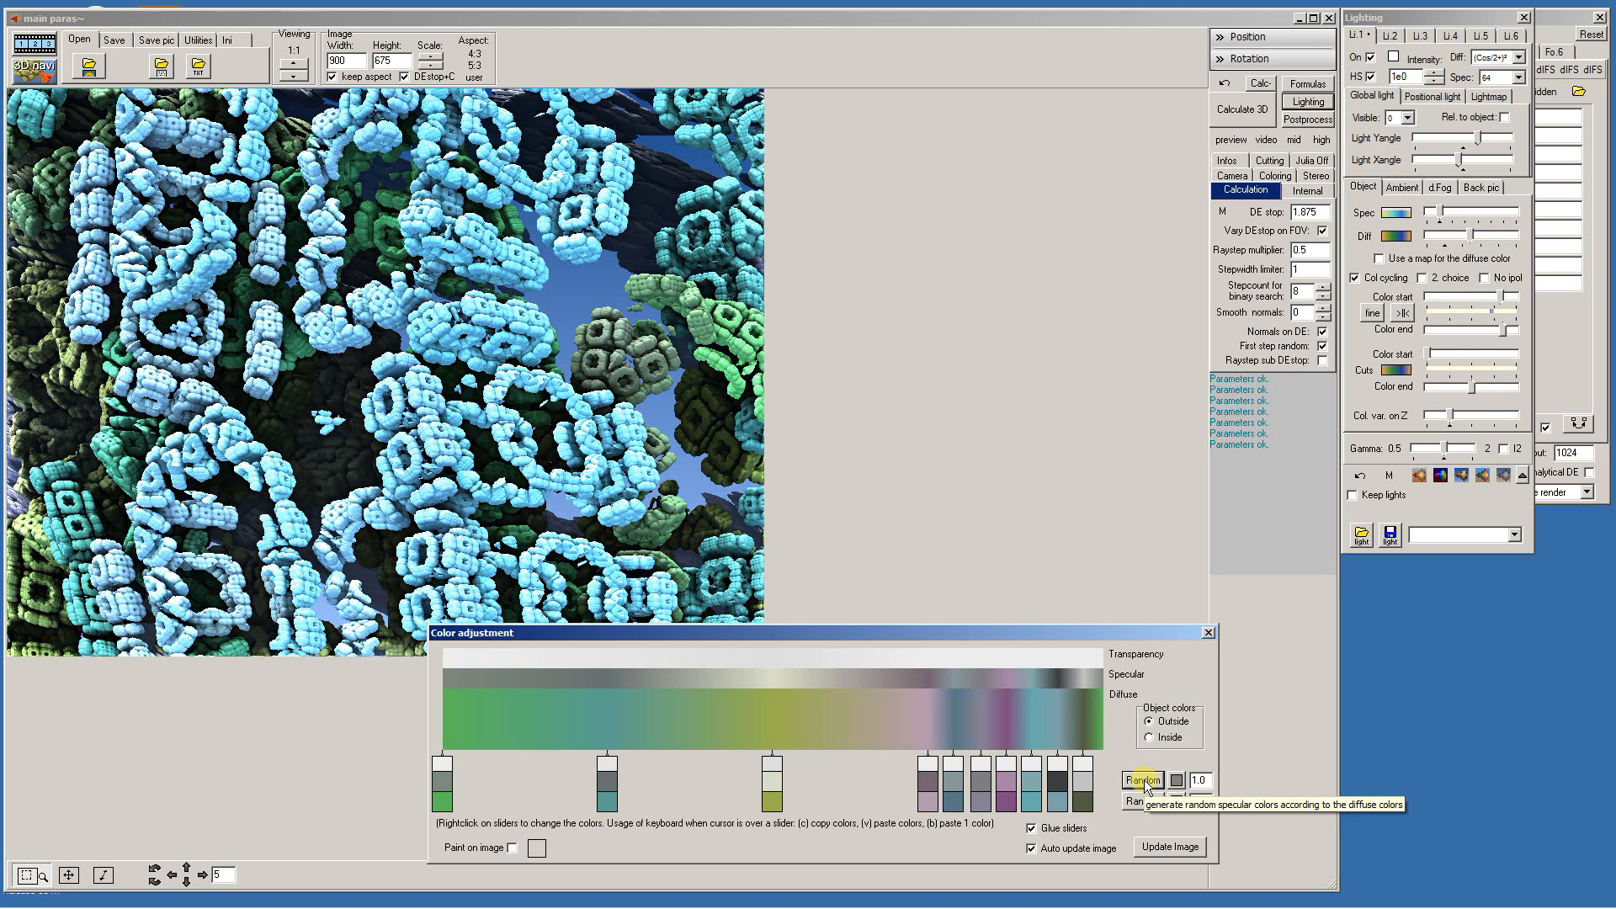
{"action": "left_click", "coordinate": [1144, 779]}
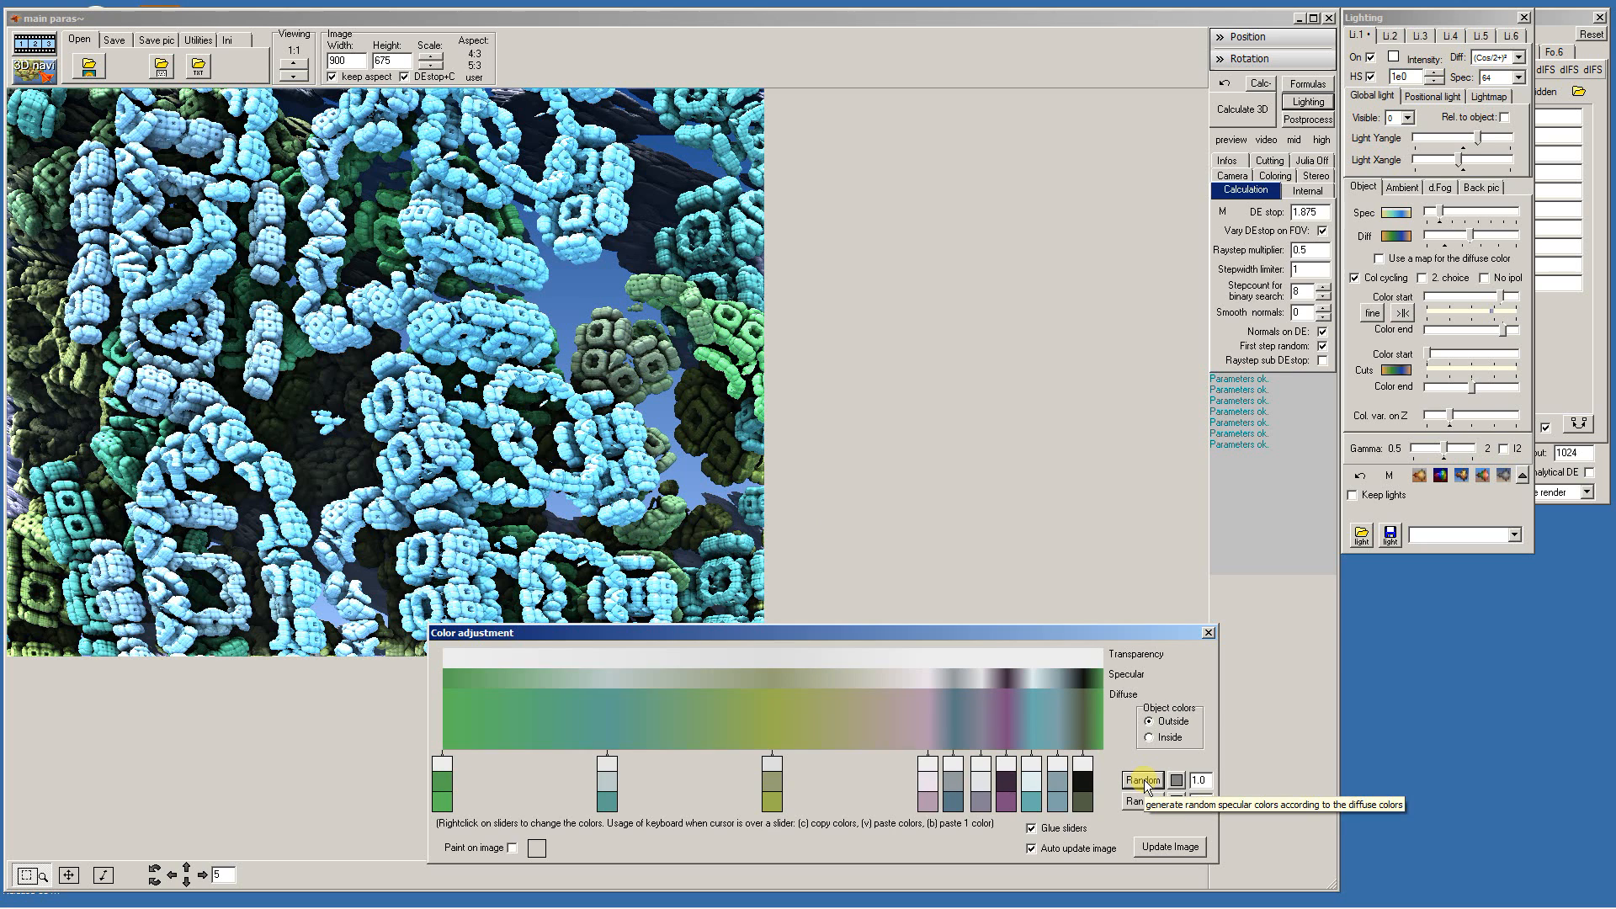
{"action": "left_click", "coordinate": [1137, 802]}
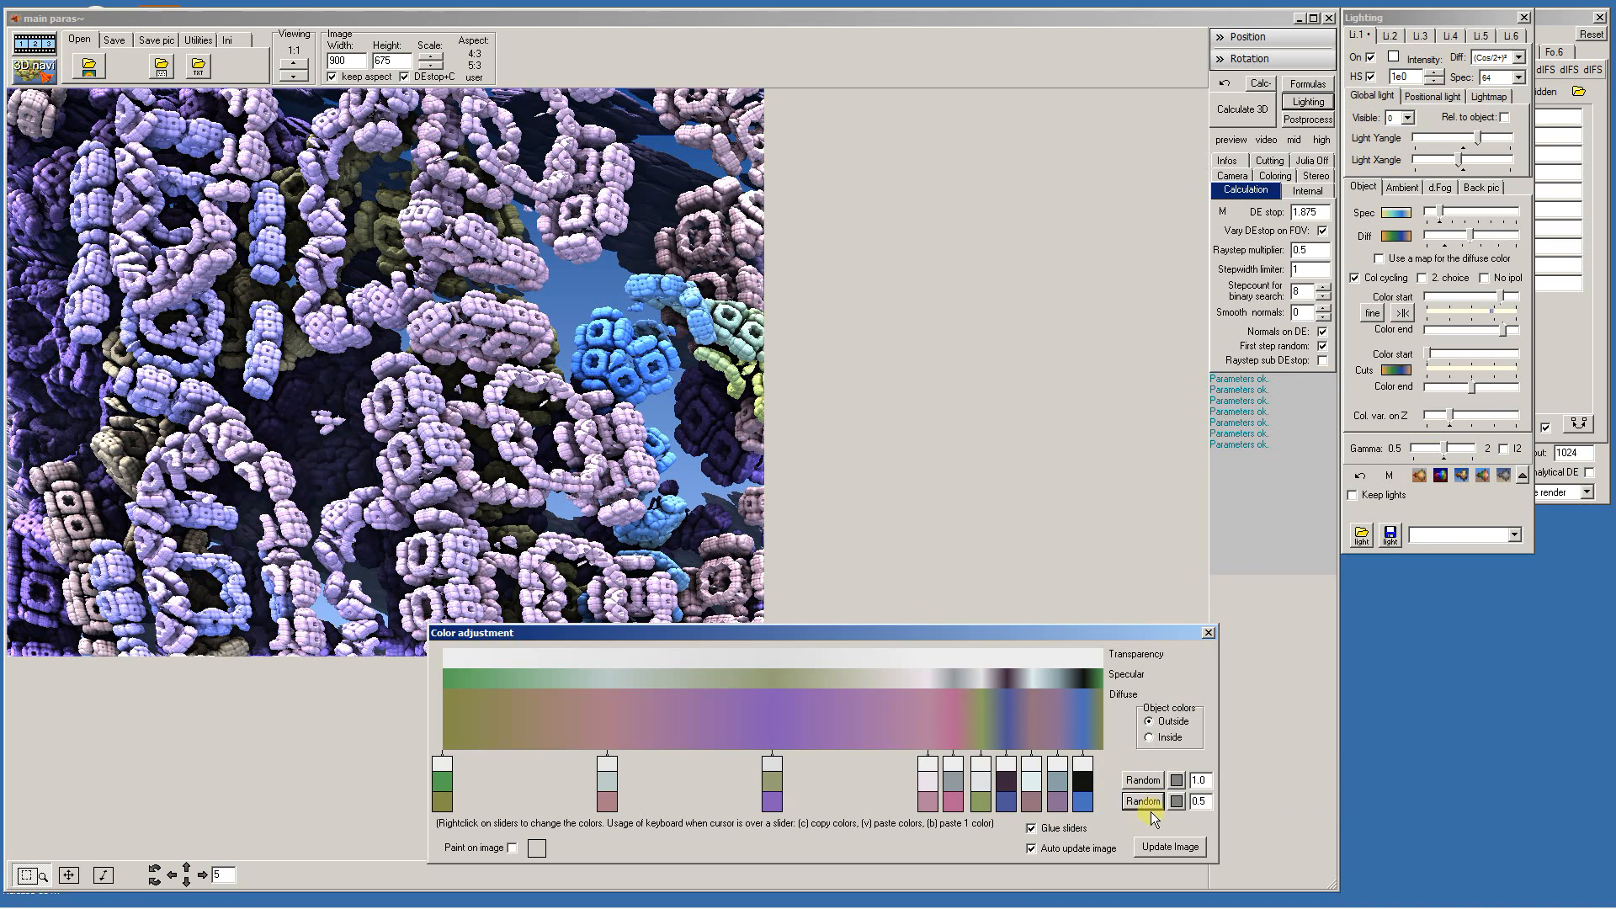
{"action": "left_click", "coordinate": [1207, 632]}
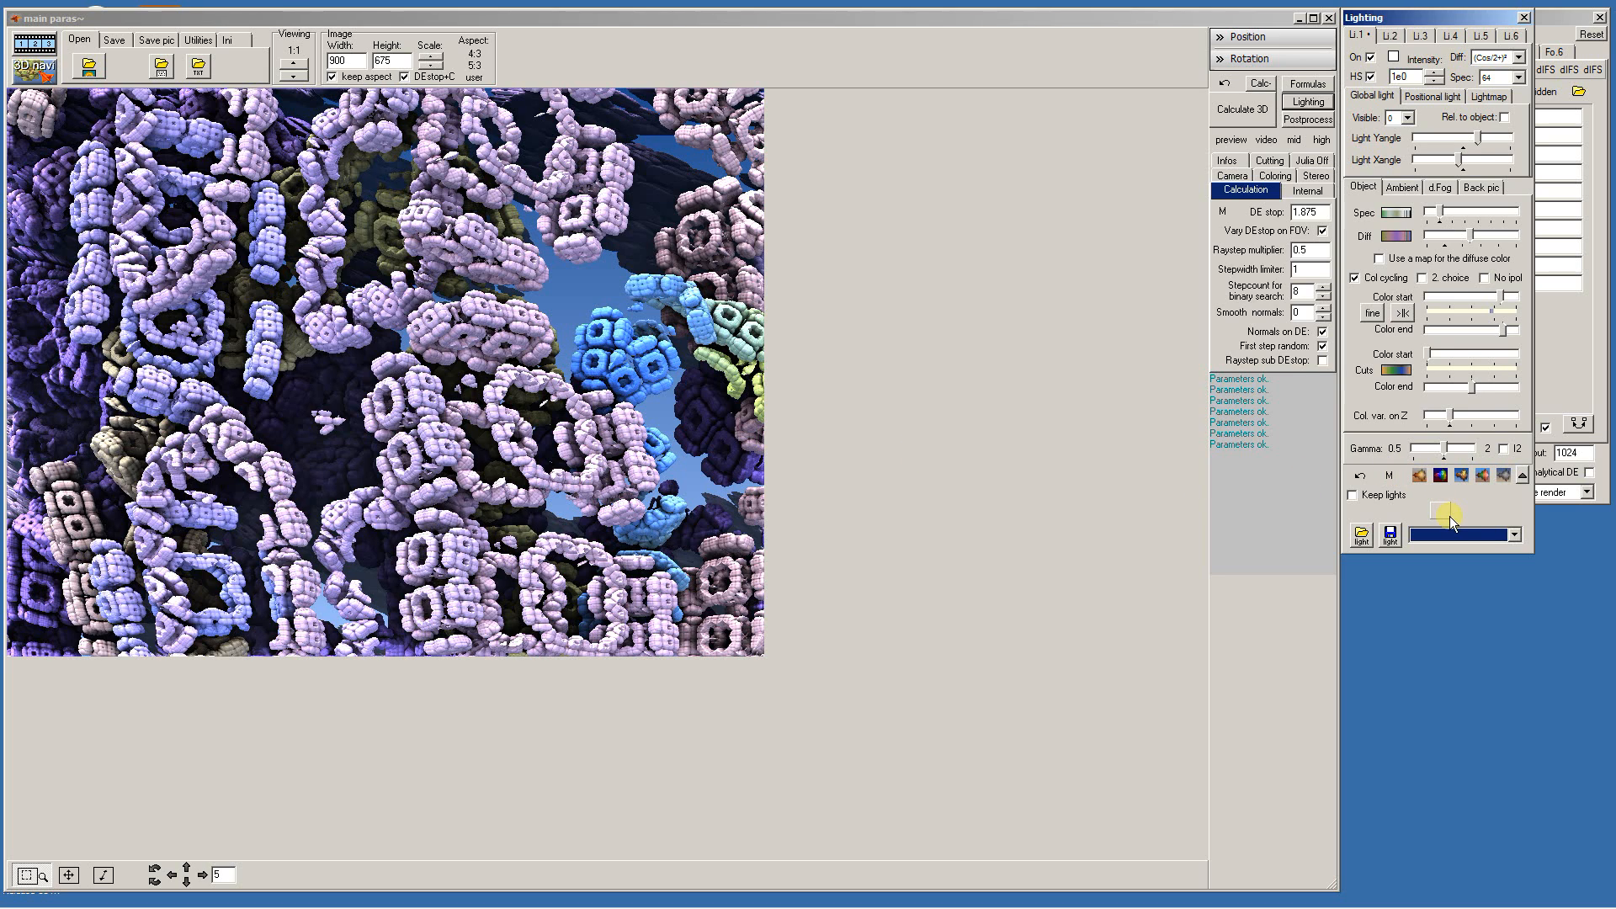
Set the ambient bottom color to orange and the ambient top color to white
{"action": "left_click", "coordinate": [1398, 187]}
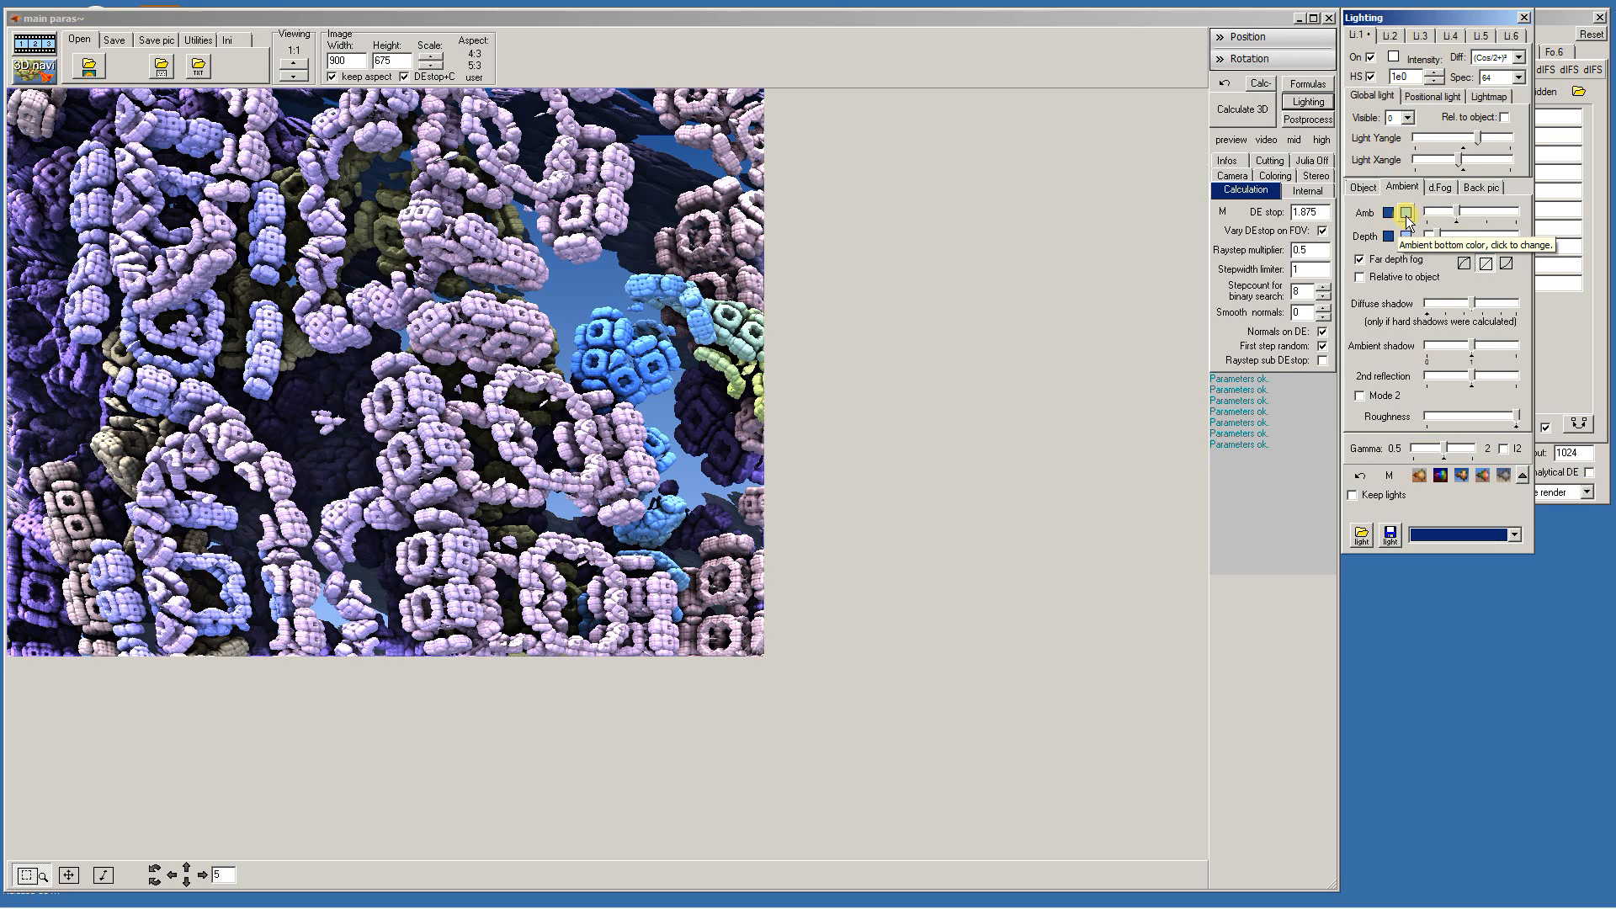
{"action": "left_click", "coordinate": [1405, 215]}
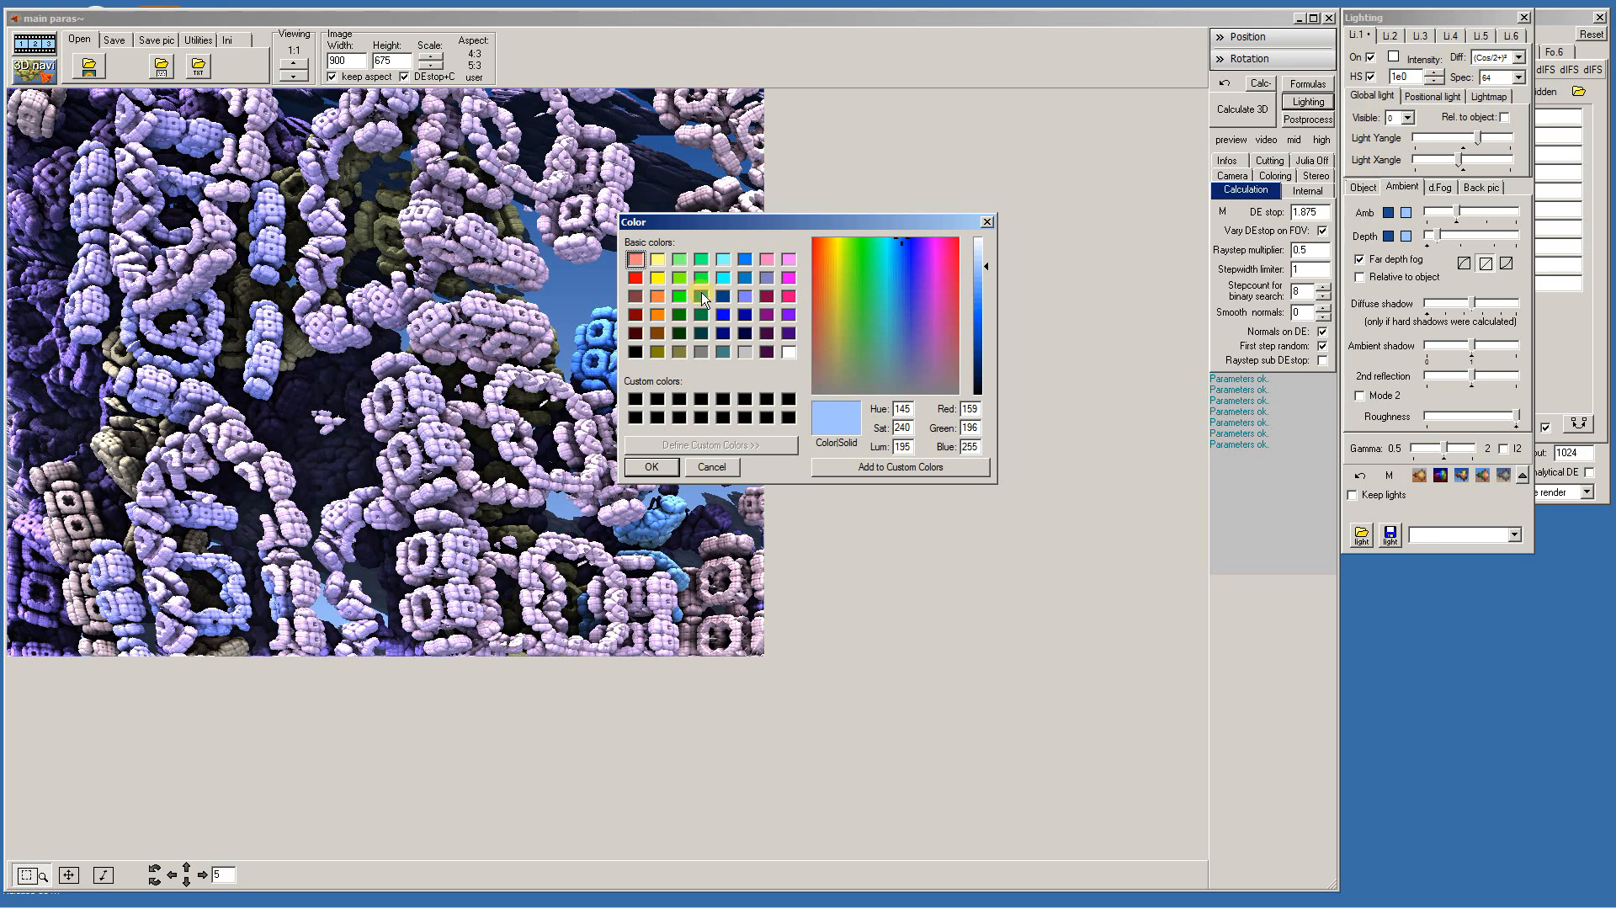
{"action": "left_click", "coordinate": [660, 292]}
{"action": "left_click", "coordinate": [655, 465]}
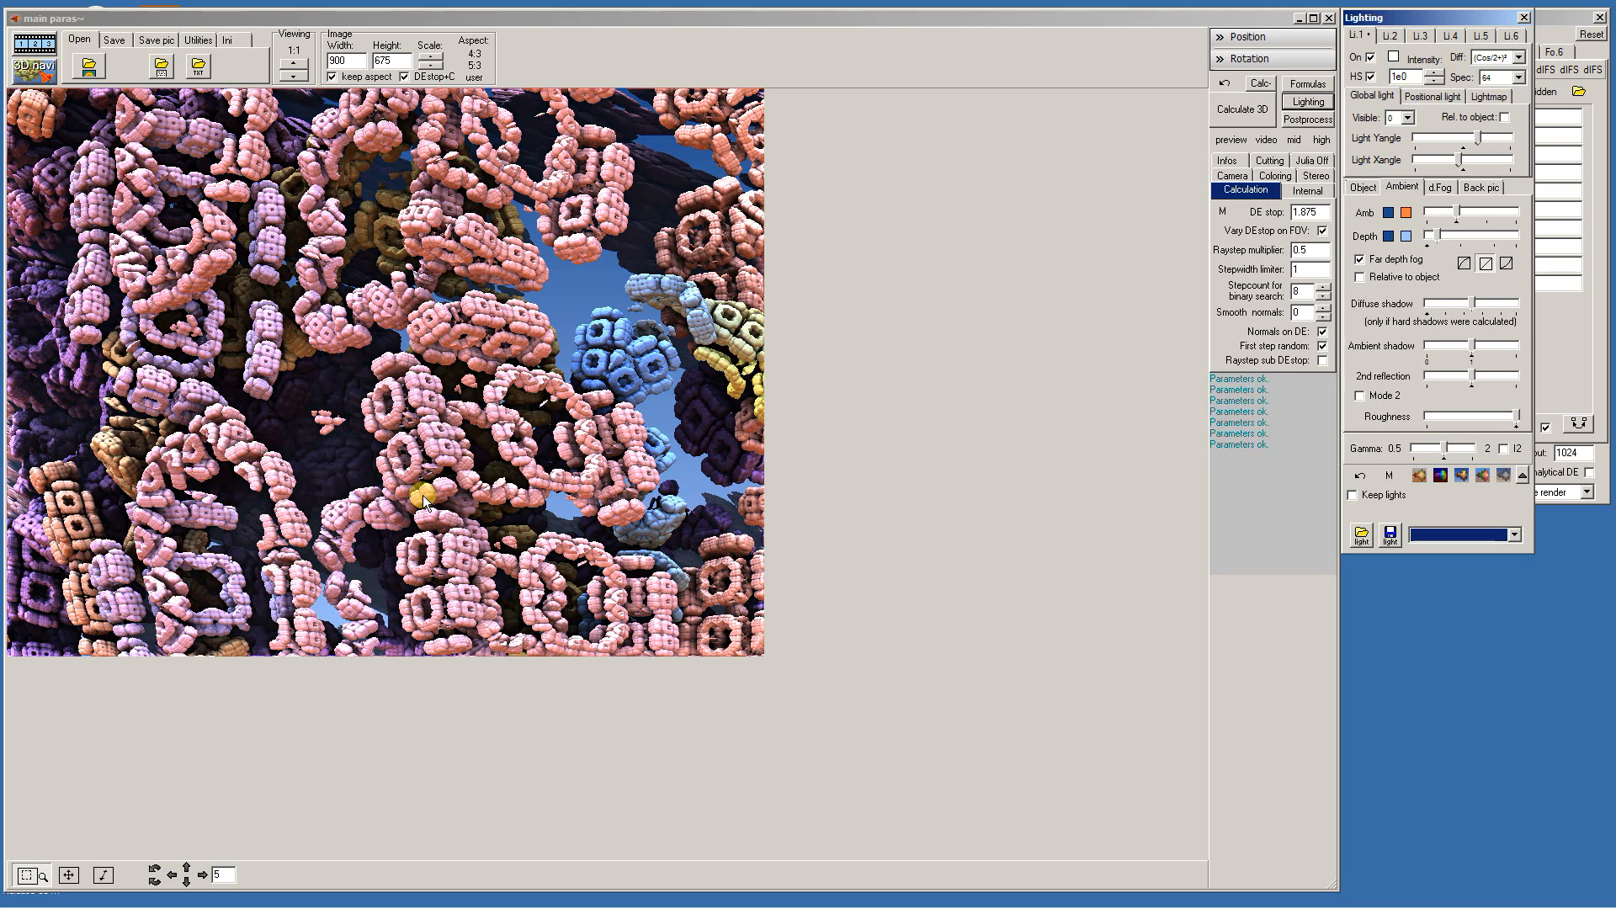
{"action": "left_click", "coordinate": [1388, 212]}
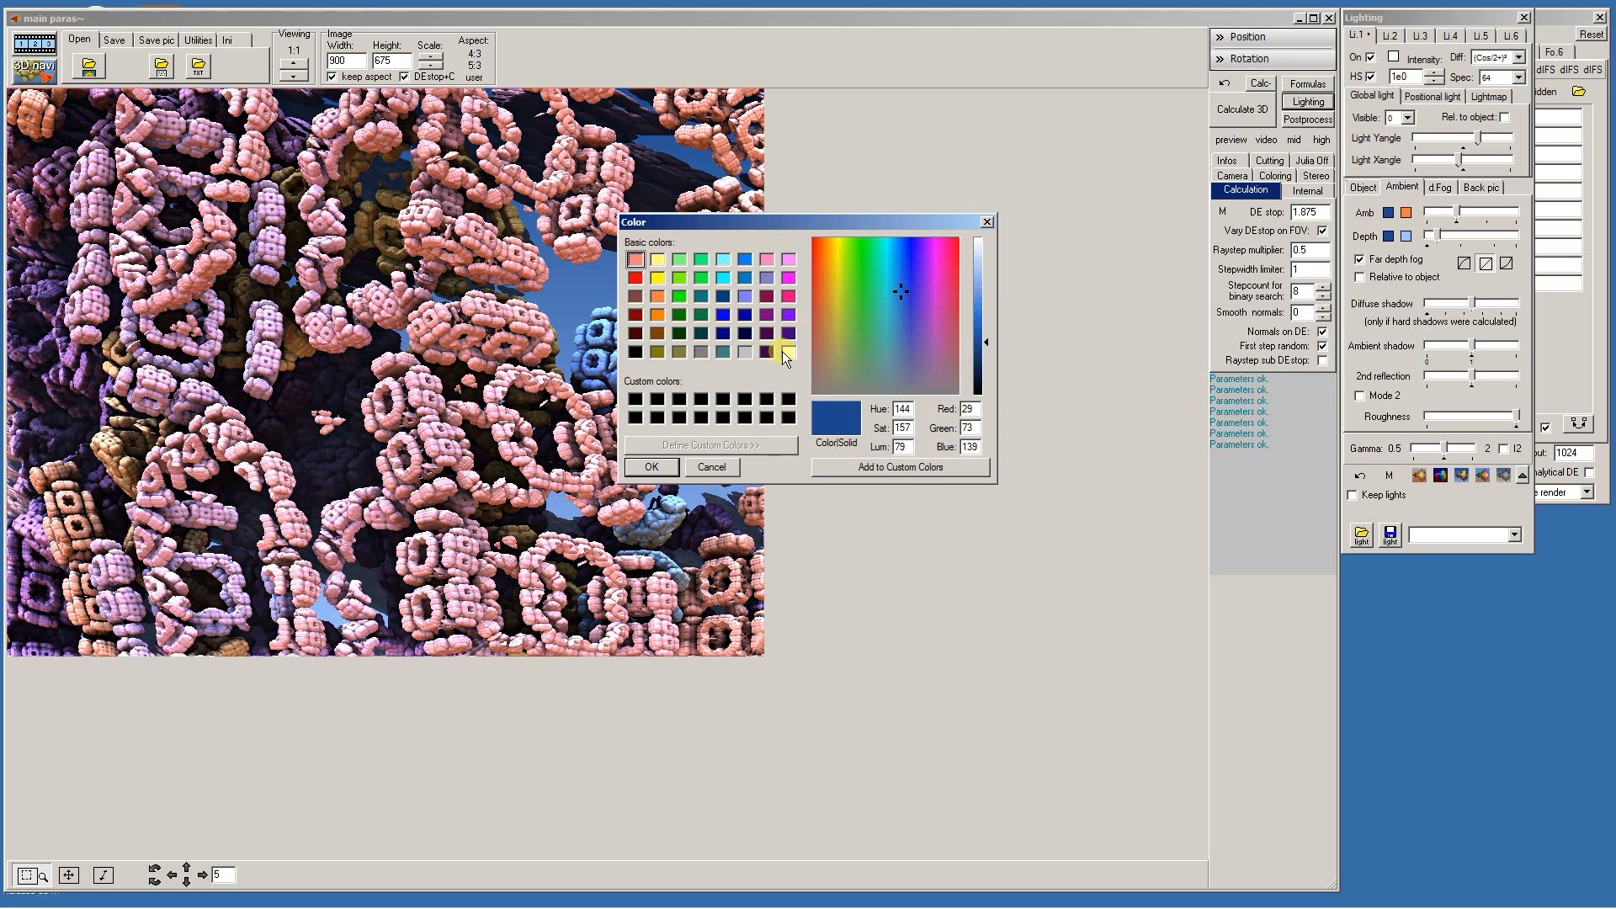
{"action": "left_click", "coordinate": [783, 352]}
{"action": "left_click", "coordinate": [657, 466]}
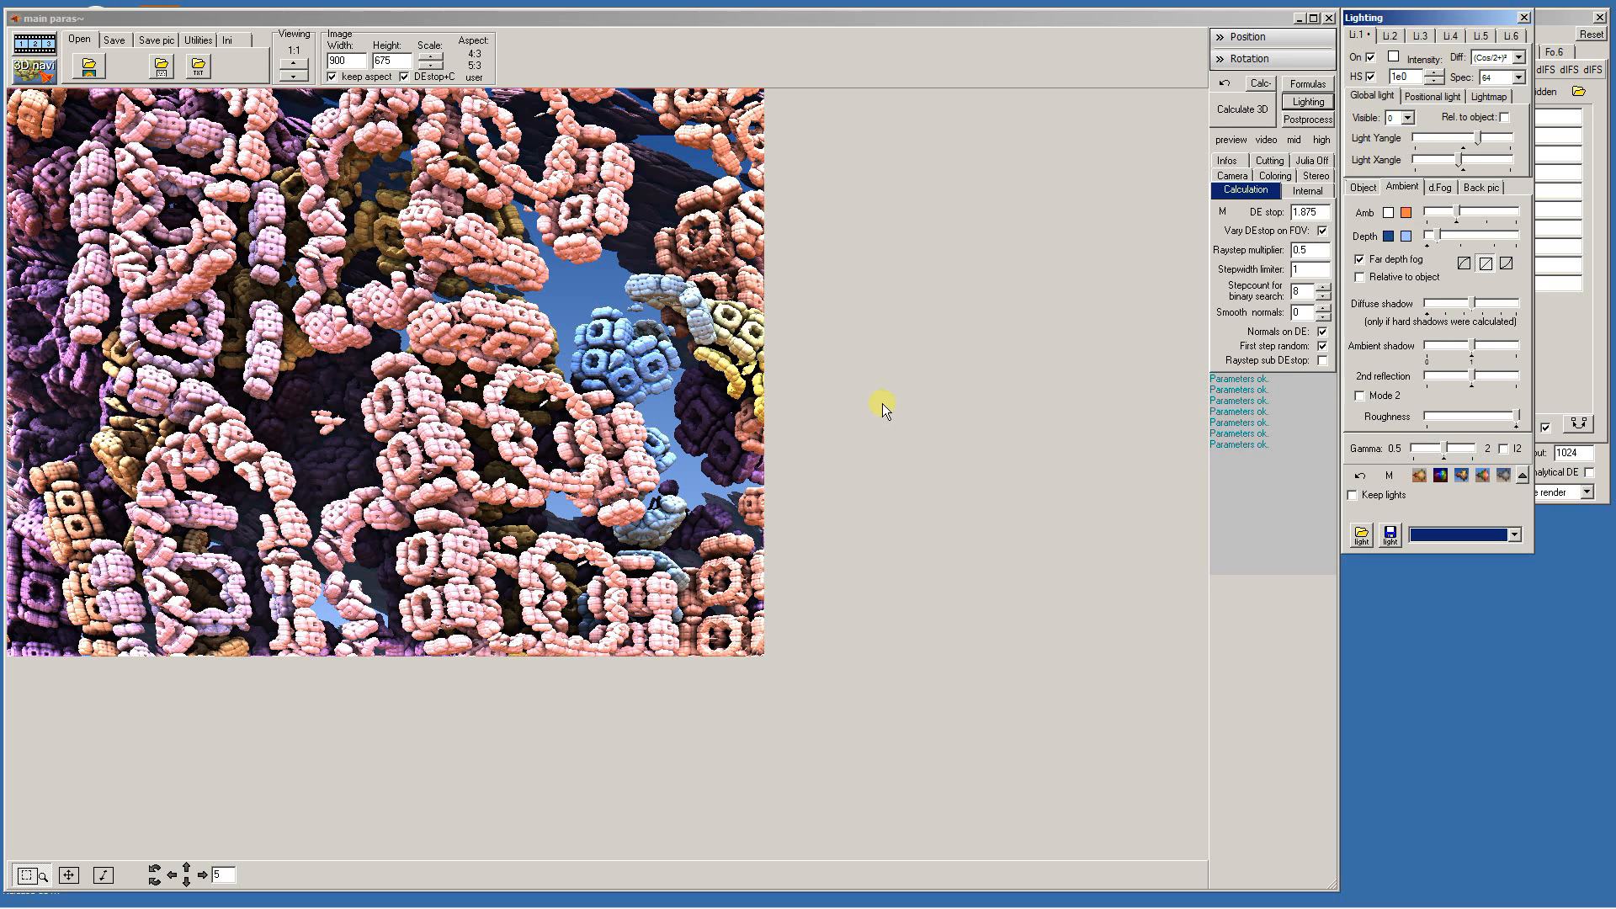
Change the first depth color, the dark blue one, to white
{"action": "left_click", "coordinate": [1390, 236]}
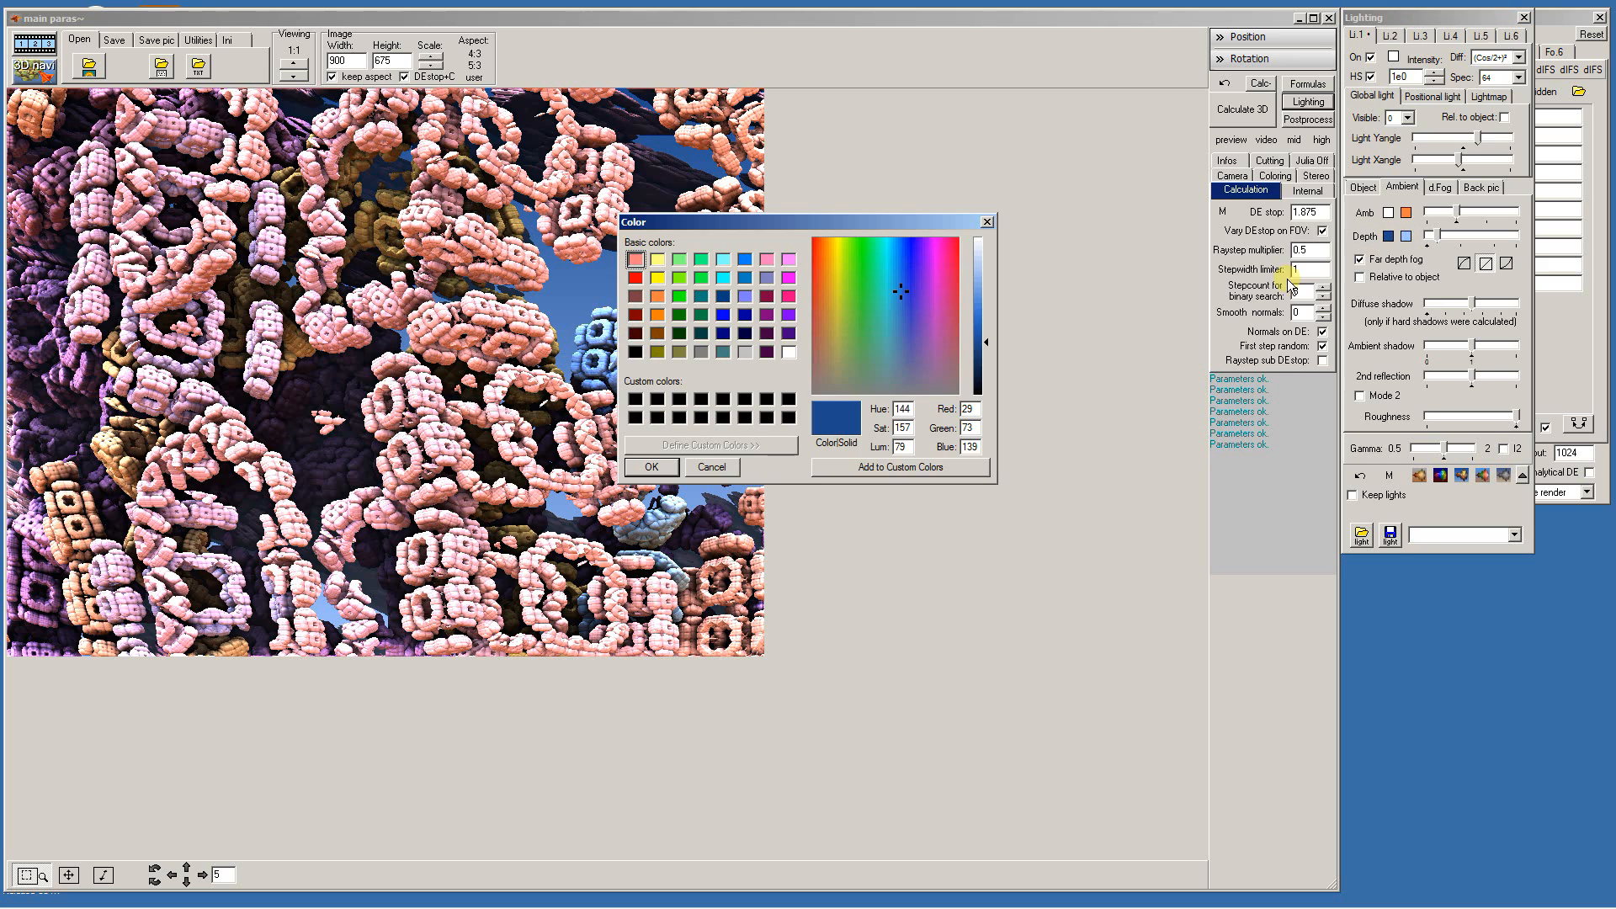
{"action": "left_click", "coordinate": [787, 351]}
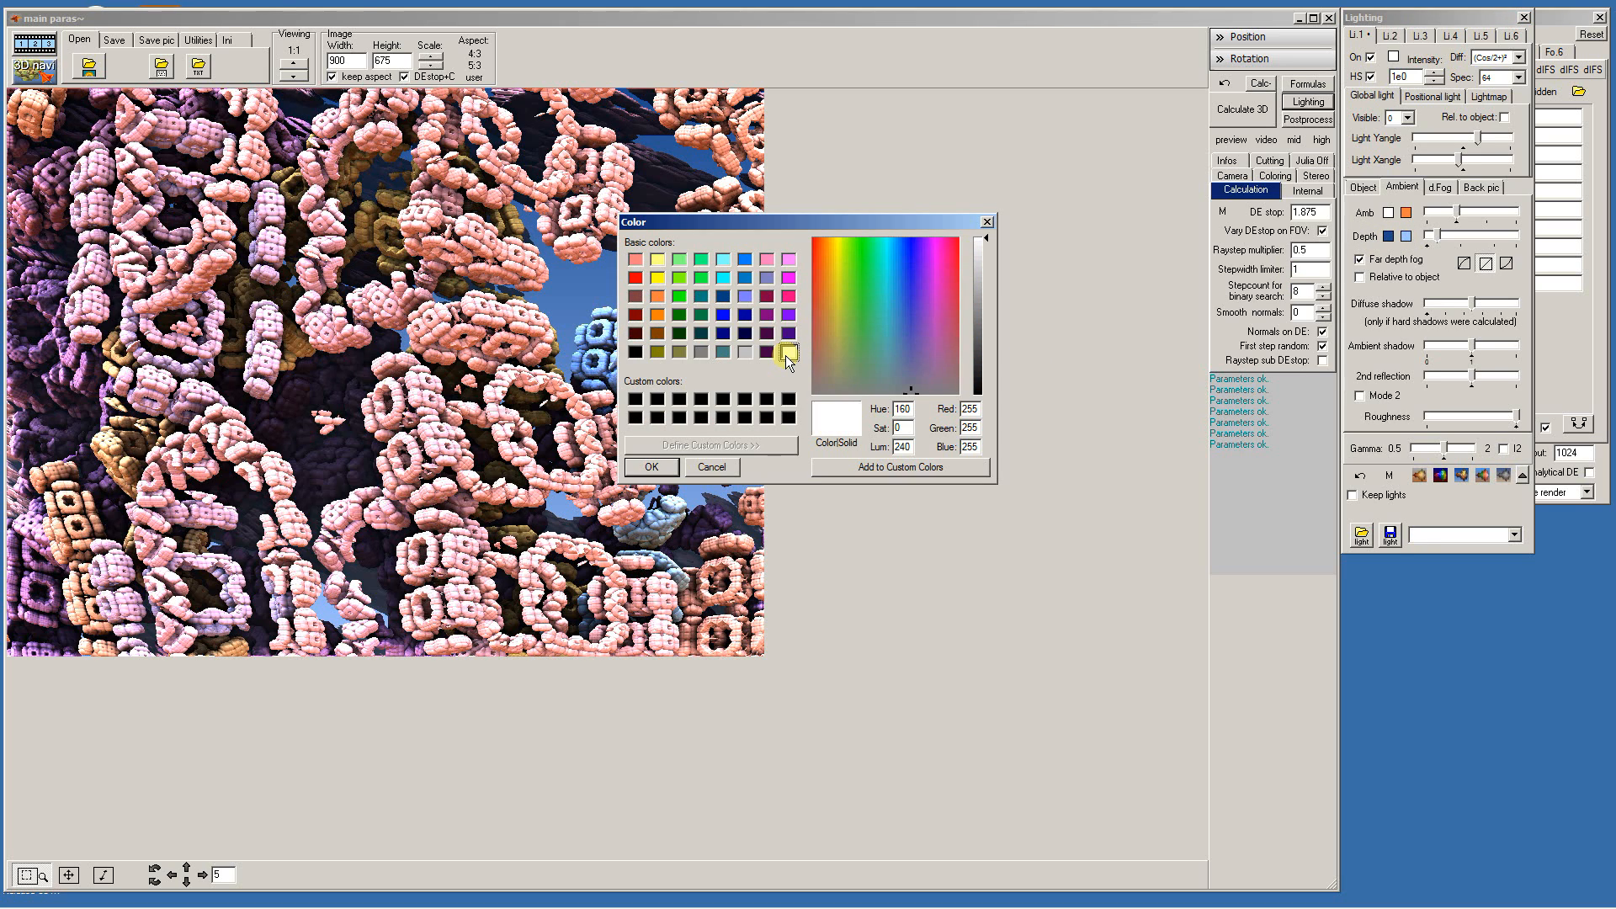
{"action": "left_click", "coordinate": [652, 467]}
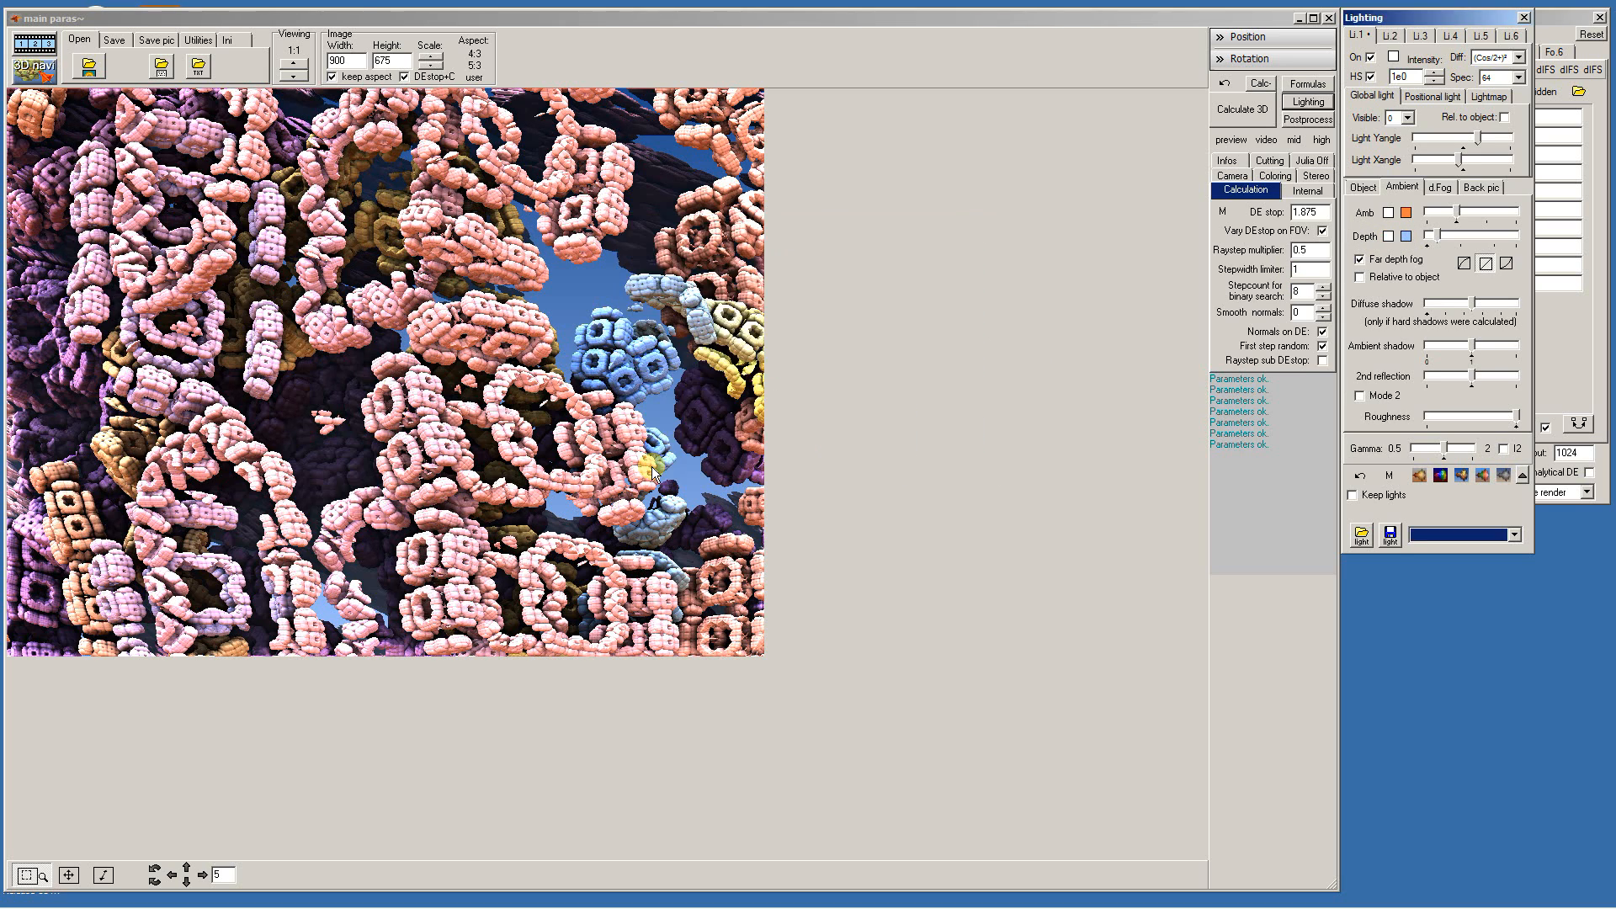
Change the second depth color, the light blue one, to black
{"action": "left_click", "coordinate": [1406, 236]}
{"action": "left_click", "coordinate": [635, 353]}
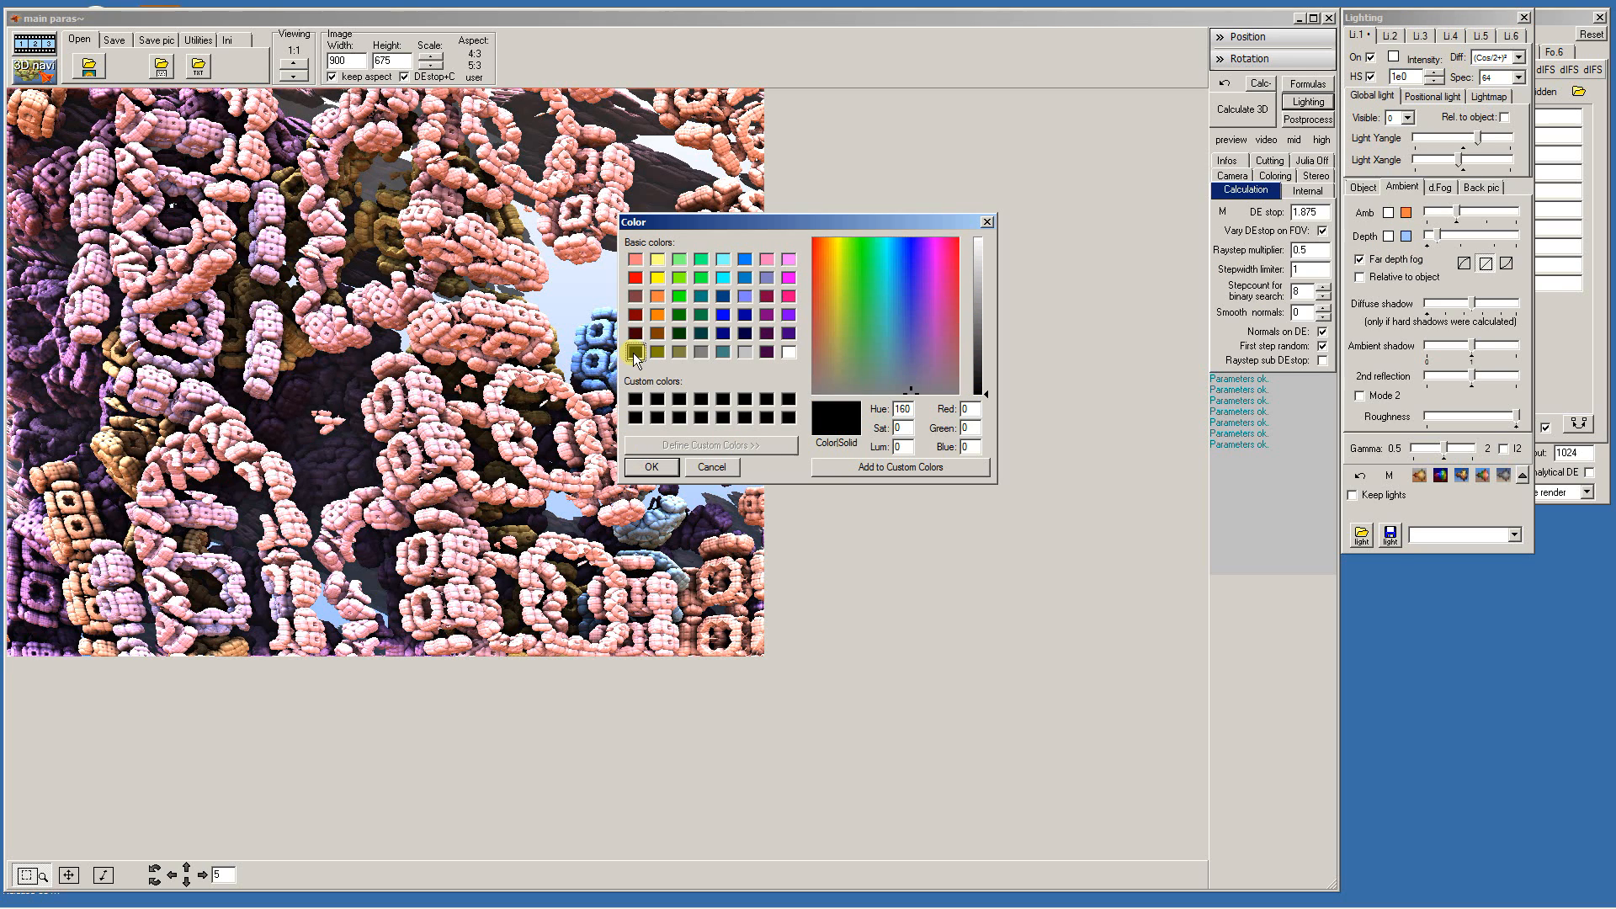
{"action": "left_click", "coordinate": [649, 463]}
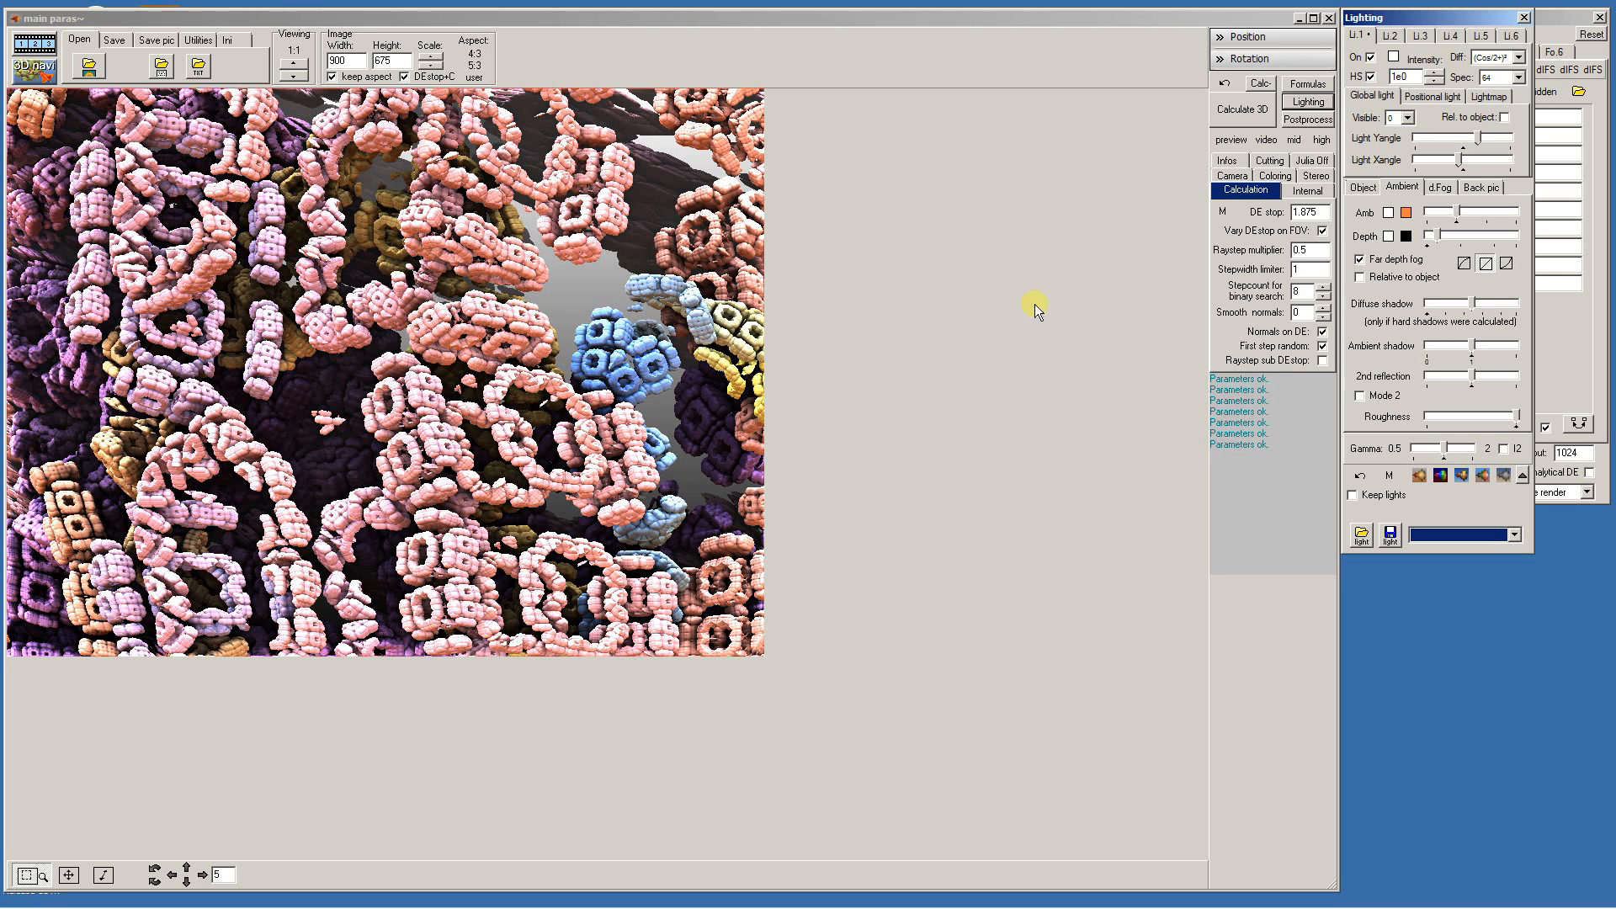
Change the first depth color from white to a light blue with RGB 147, 201, 255
{"action": "left_click", "coordinate": [1388, 235]}
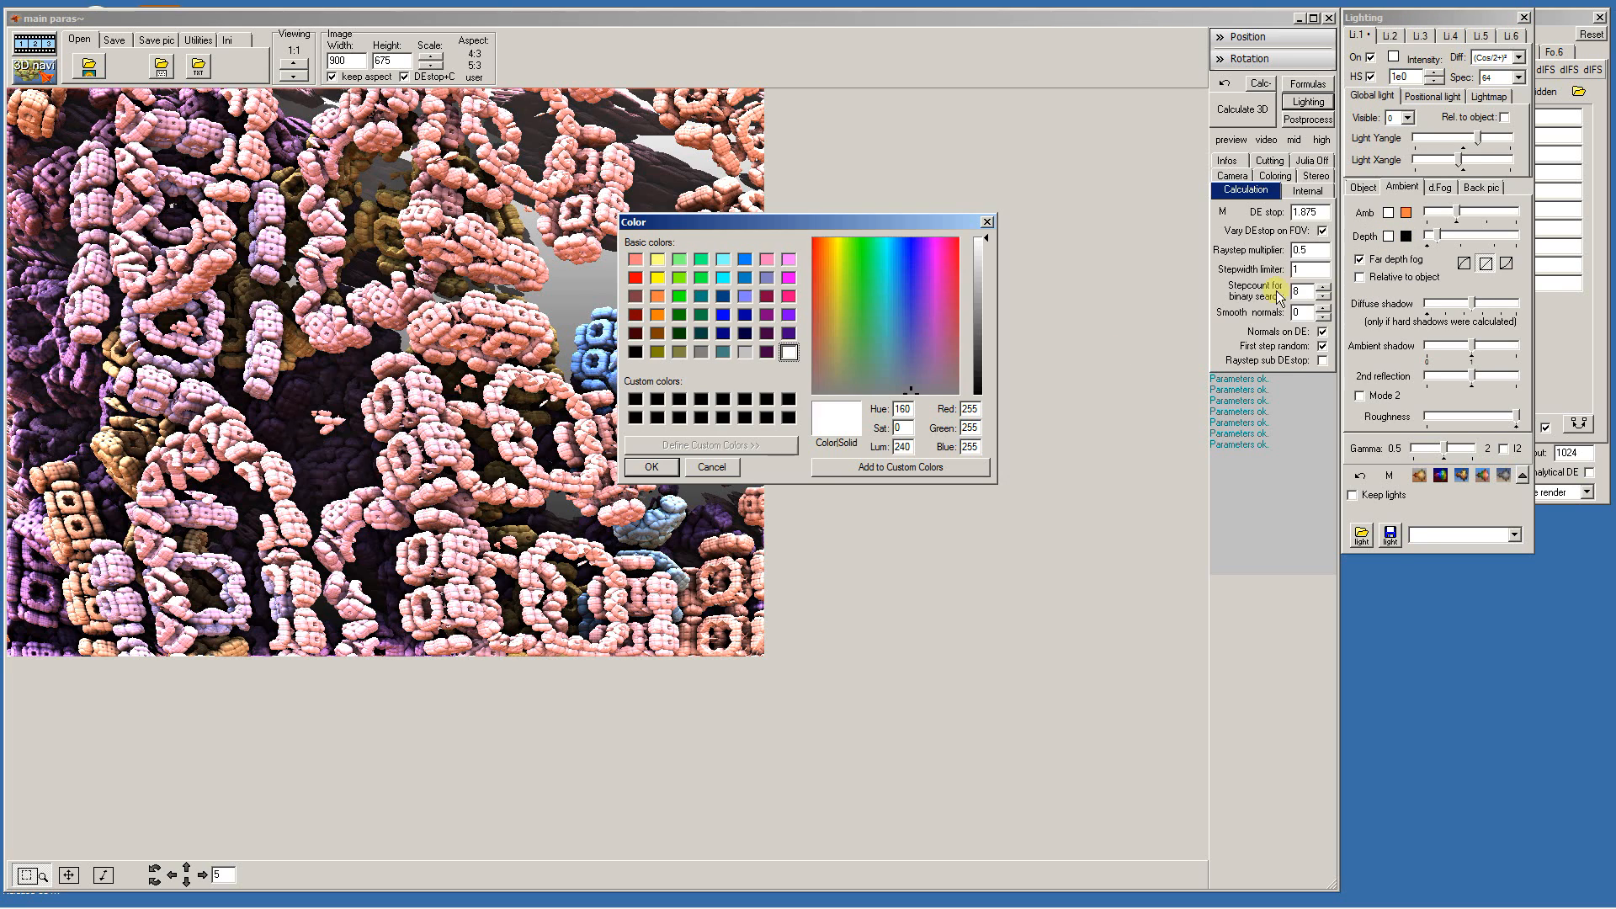
{"action": "left_click", "coordinate": [744, 260]}
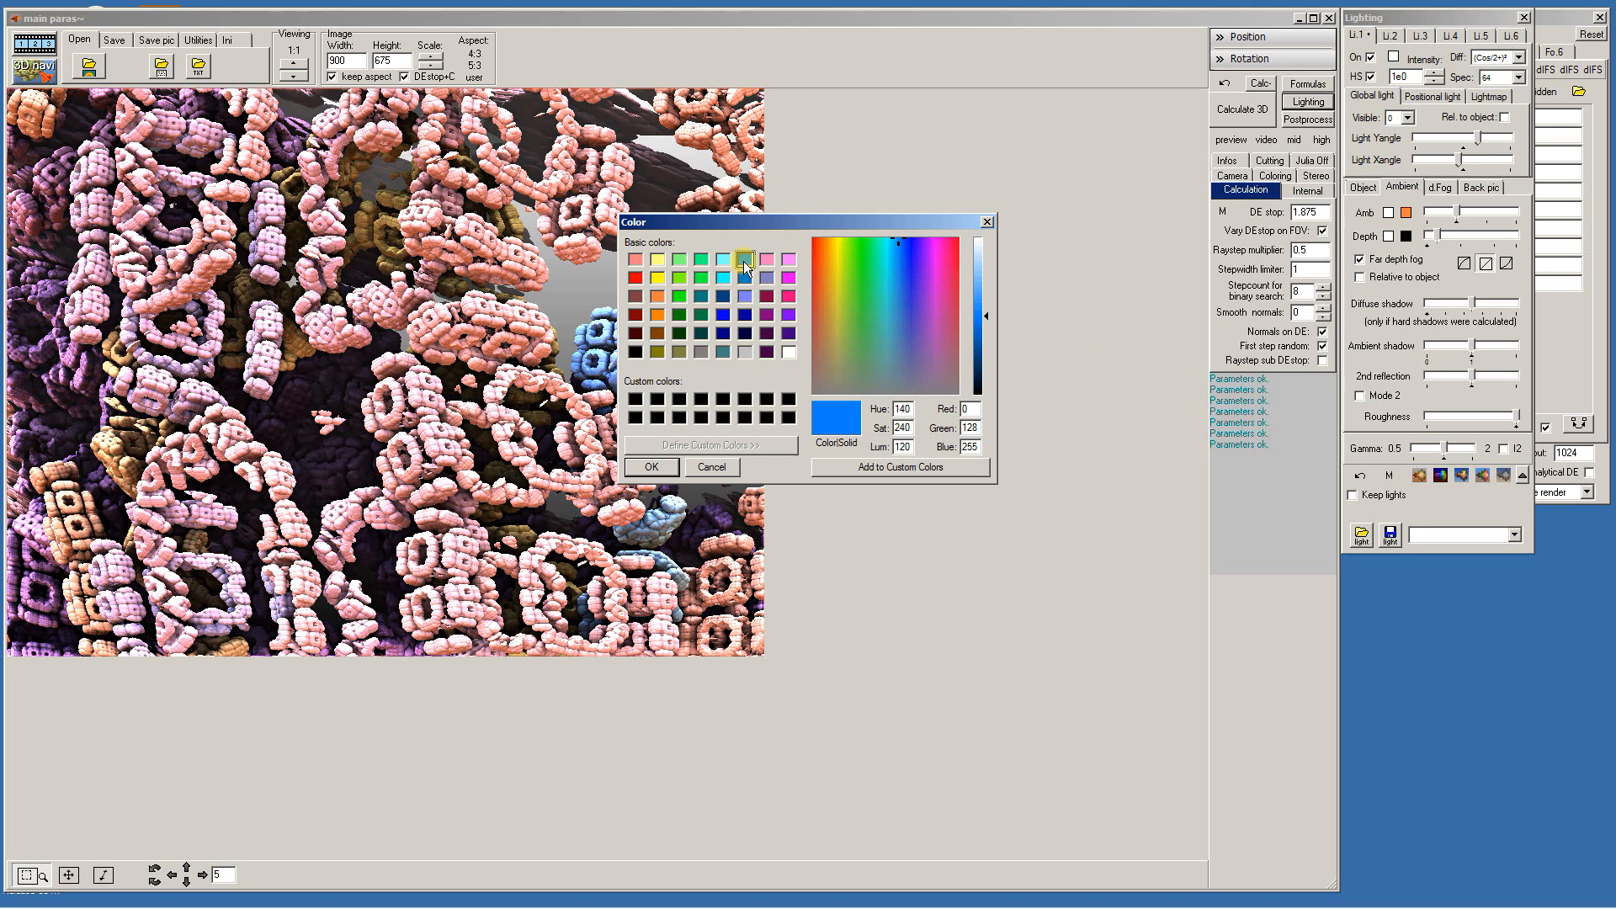
{"action": "left_click_drag", "start_coordinate": [986, 310], "coordinate": [988, 271]}
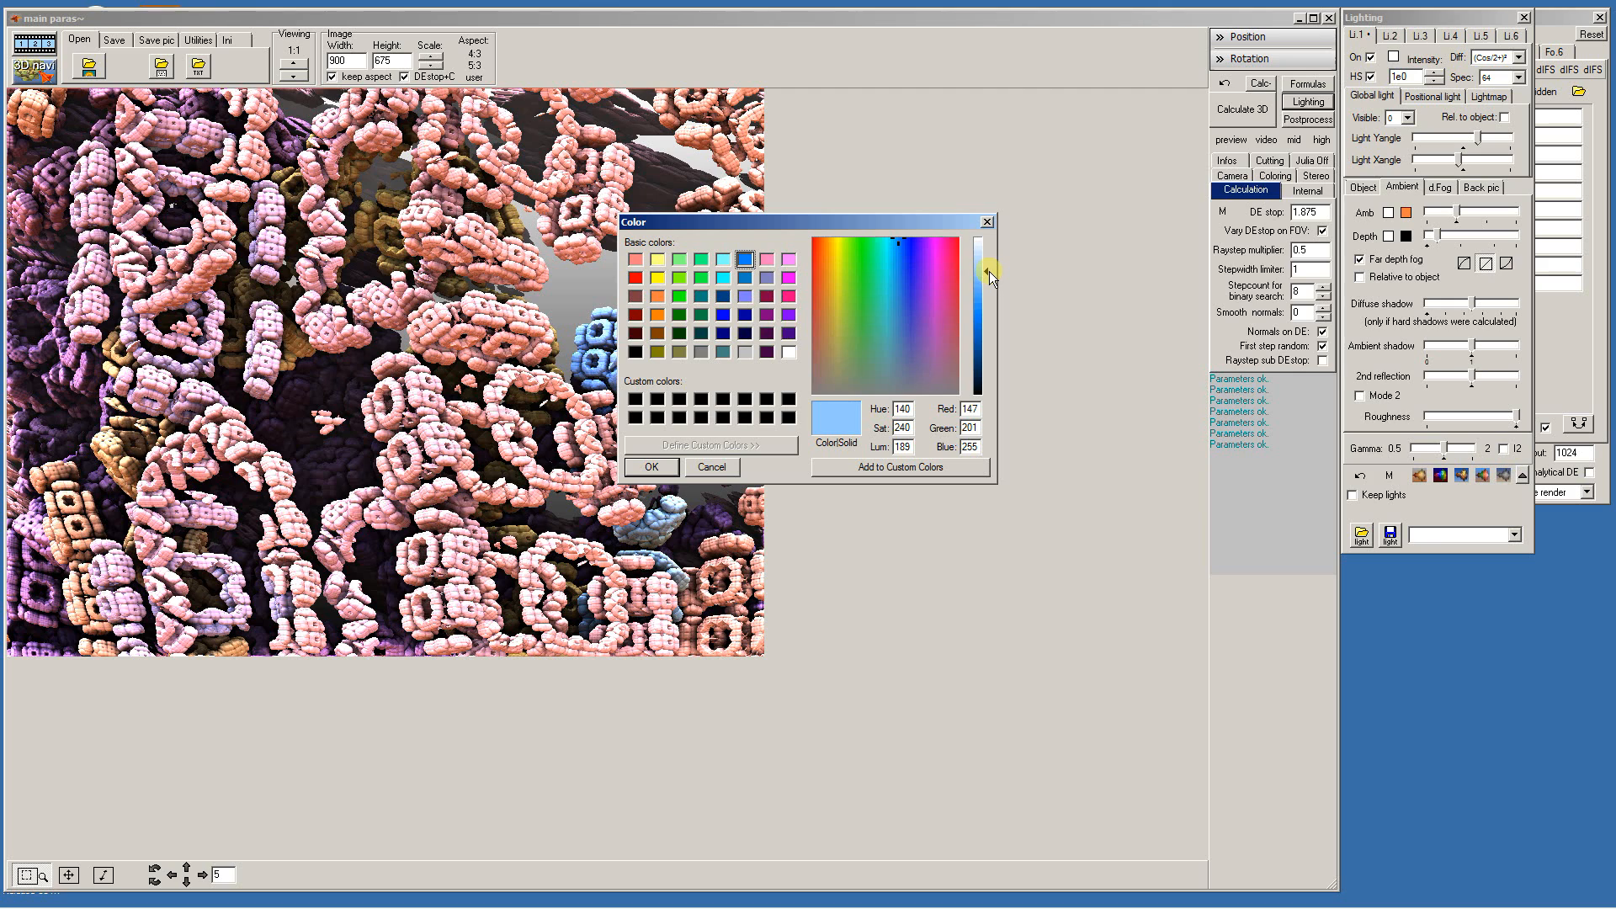
{"action": "left_click", "coordinate": [650, 467]}
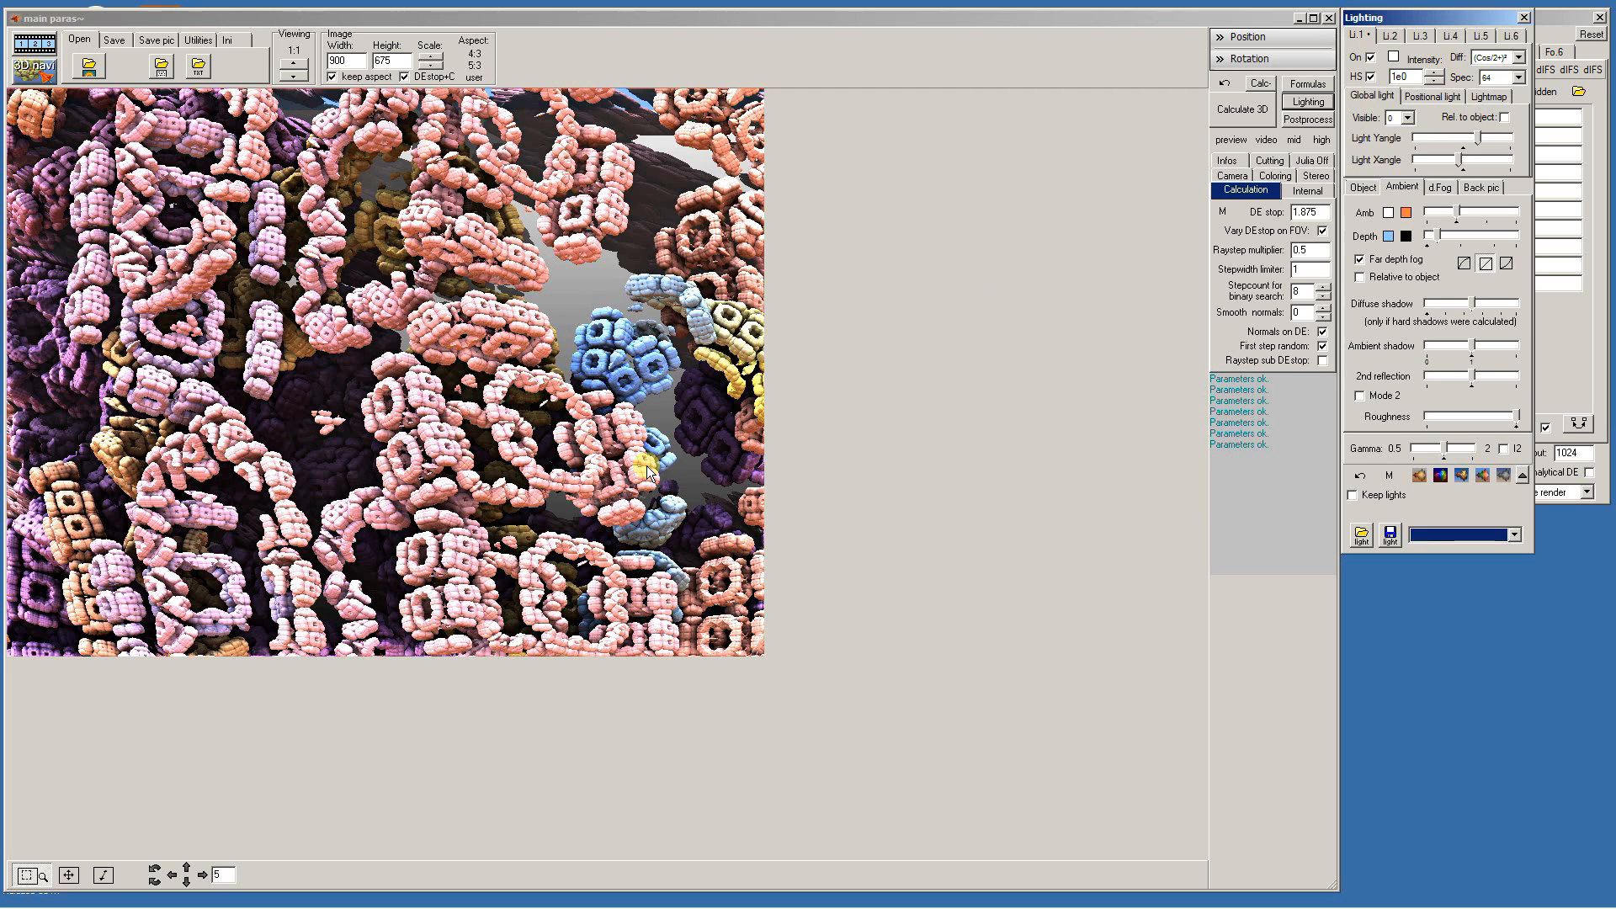
Set the second depth color to a pale yellow with RGB 255, 255, 206
{"action": "left_click", "coordinate": [1405, 237]}
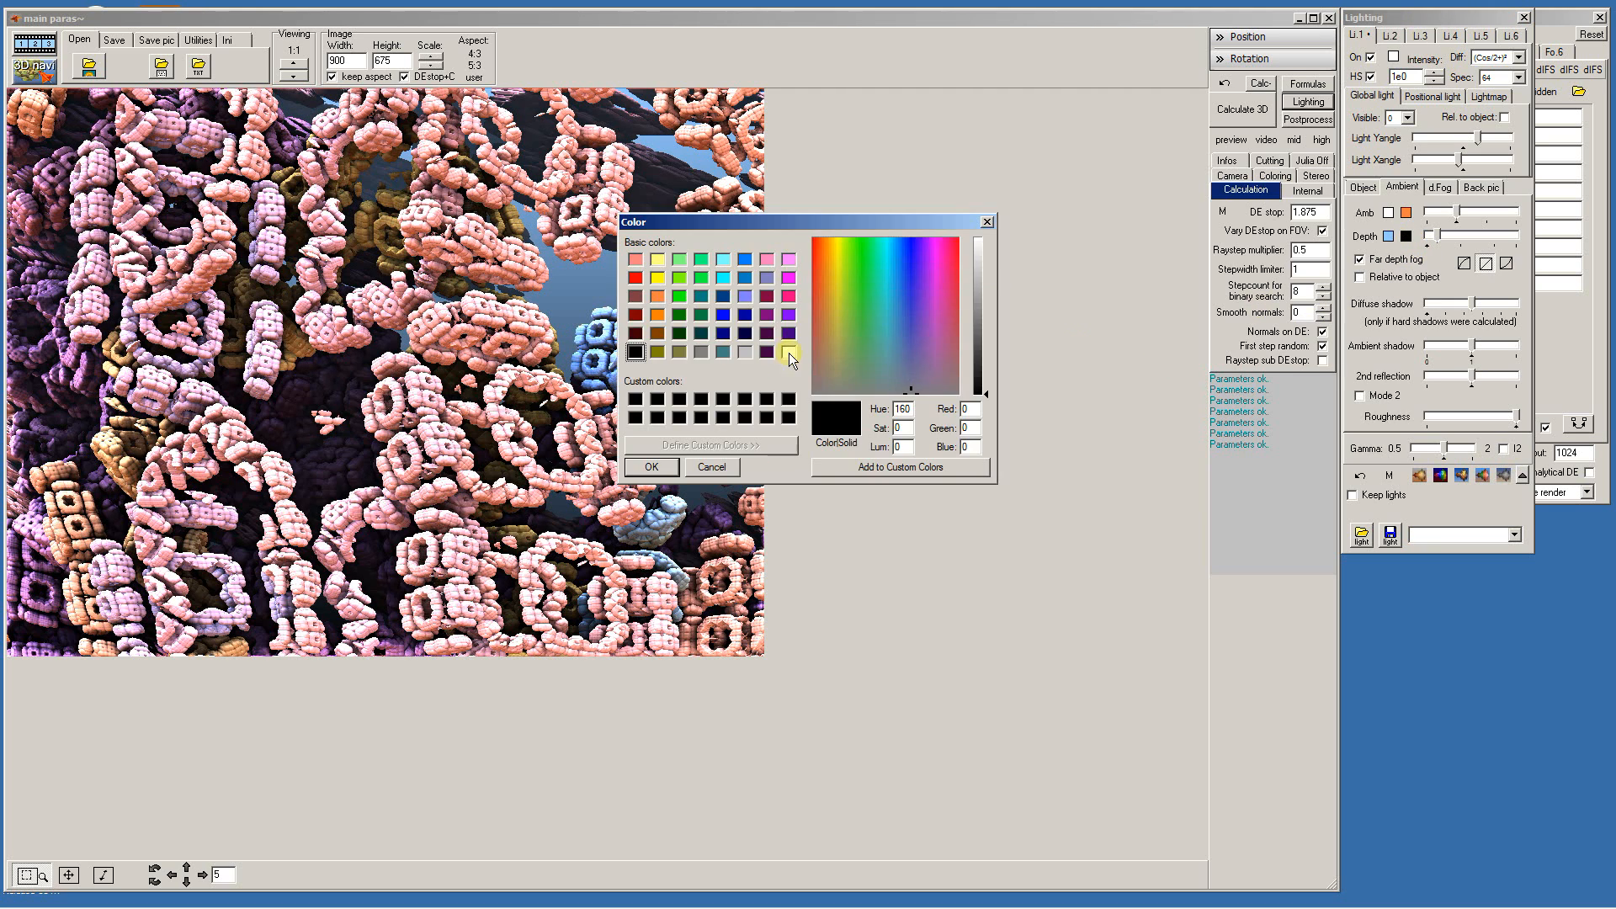
{"action": "left_click", "coordinate": [657, 260]}
{"action": "left_click_drag", "start_coordinate": [989, 280], "coordinate": [983, 254]}
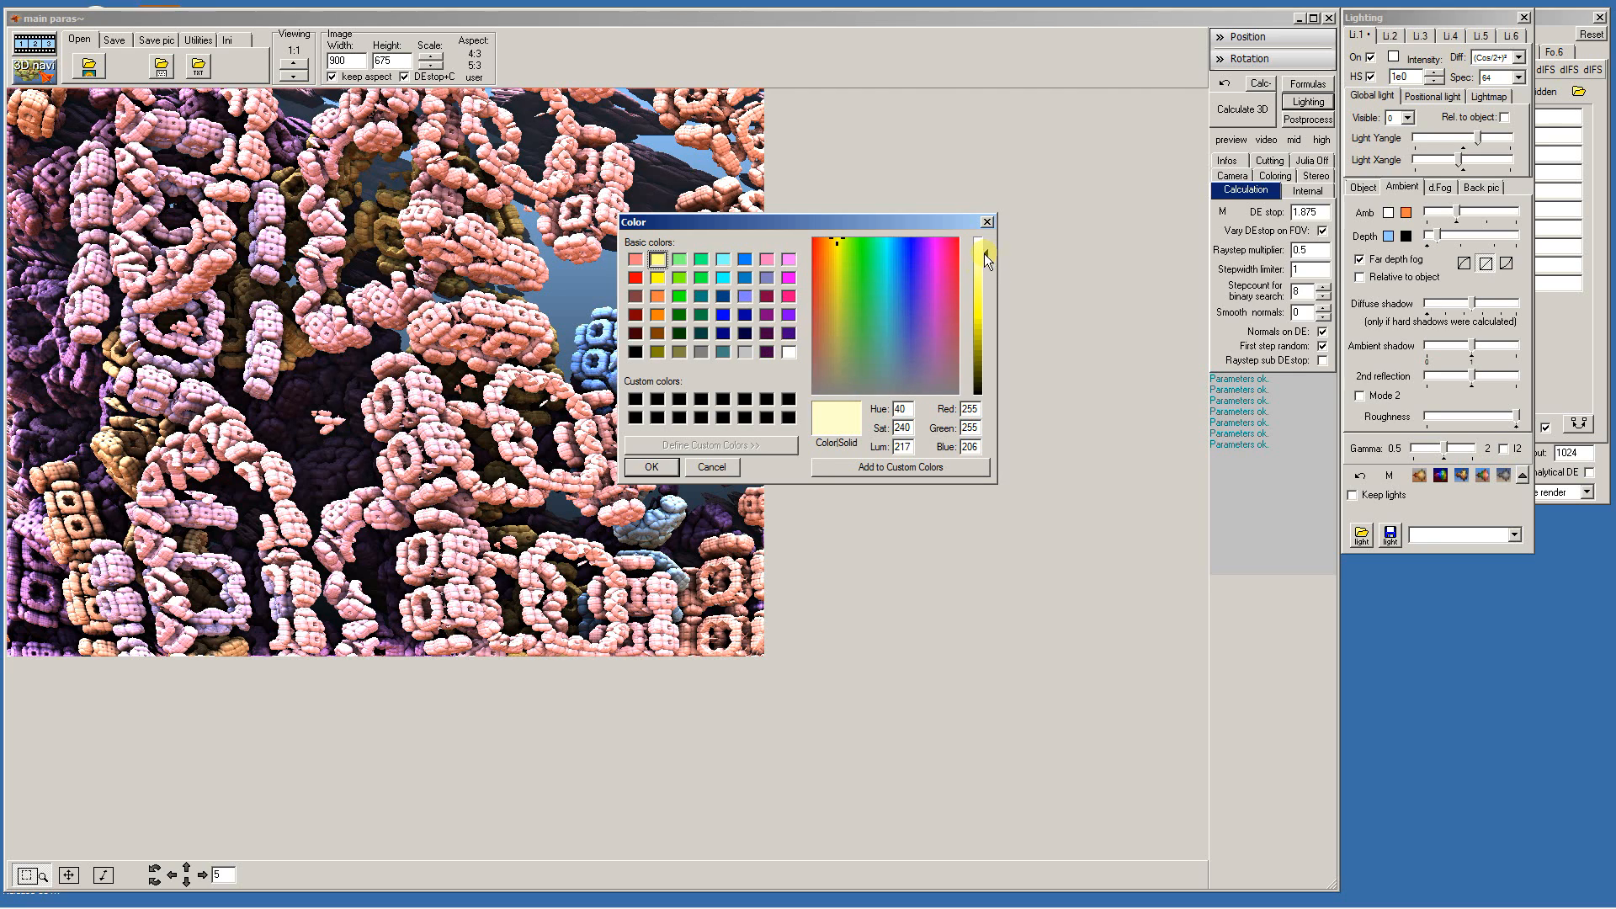
{"action": "left_click", "coordinate": [653, 468]}
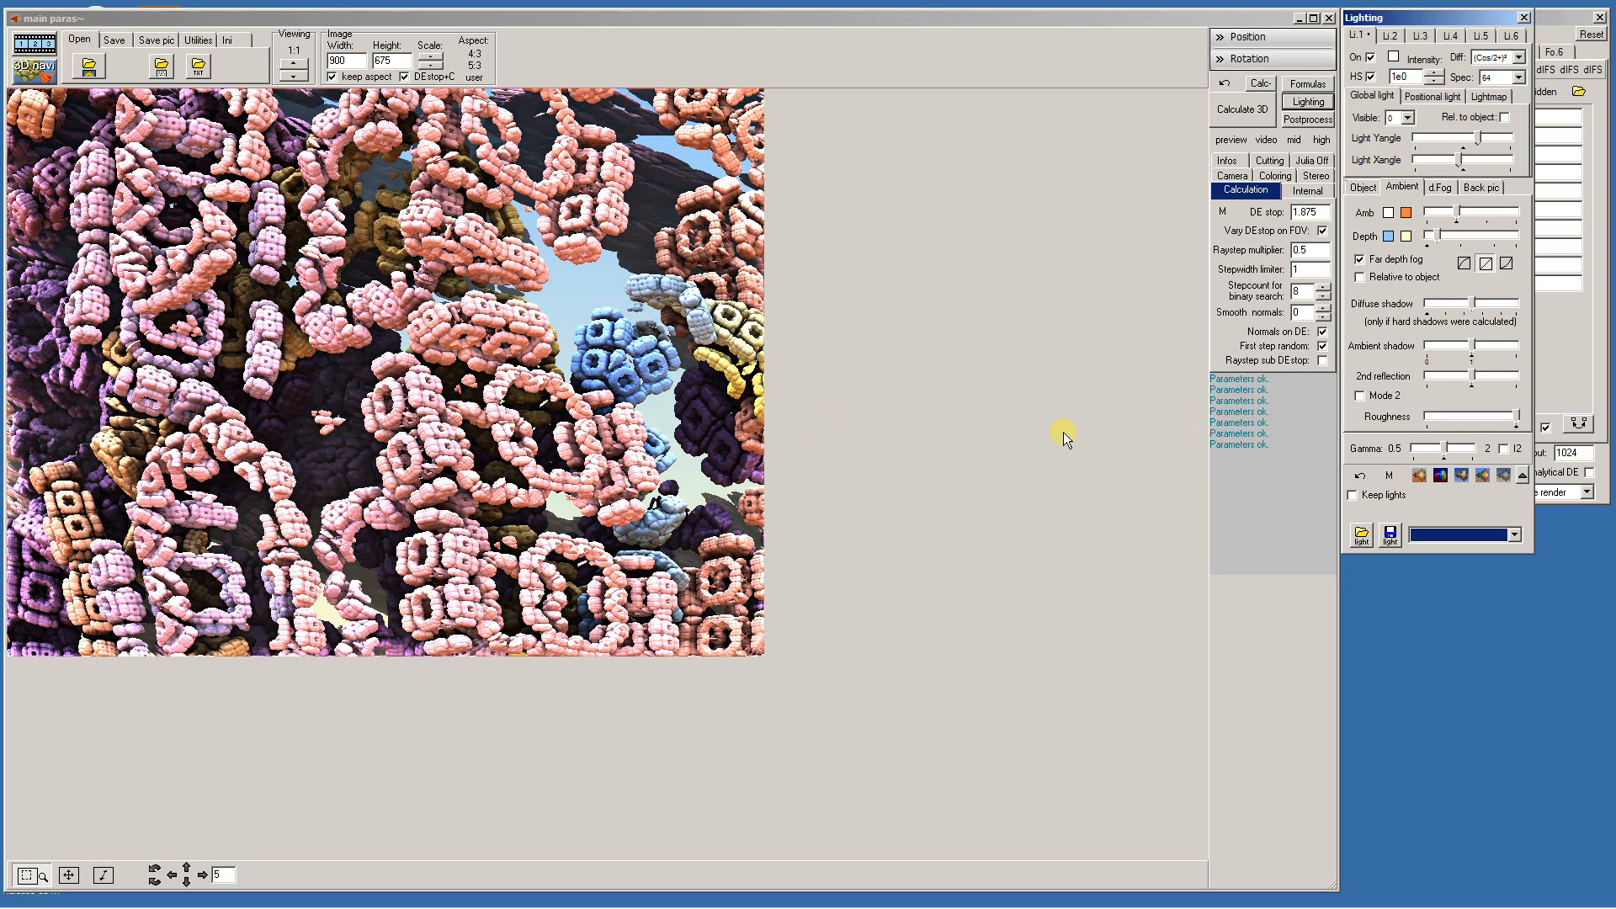
Try stronger and weaker amounts of dynamic fog, then restore the fog to about its original amount
{"action": "left_click", "coordinate": [1444, 190]}
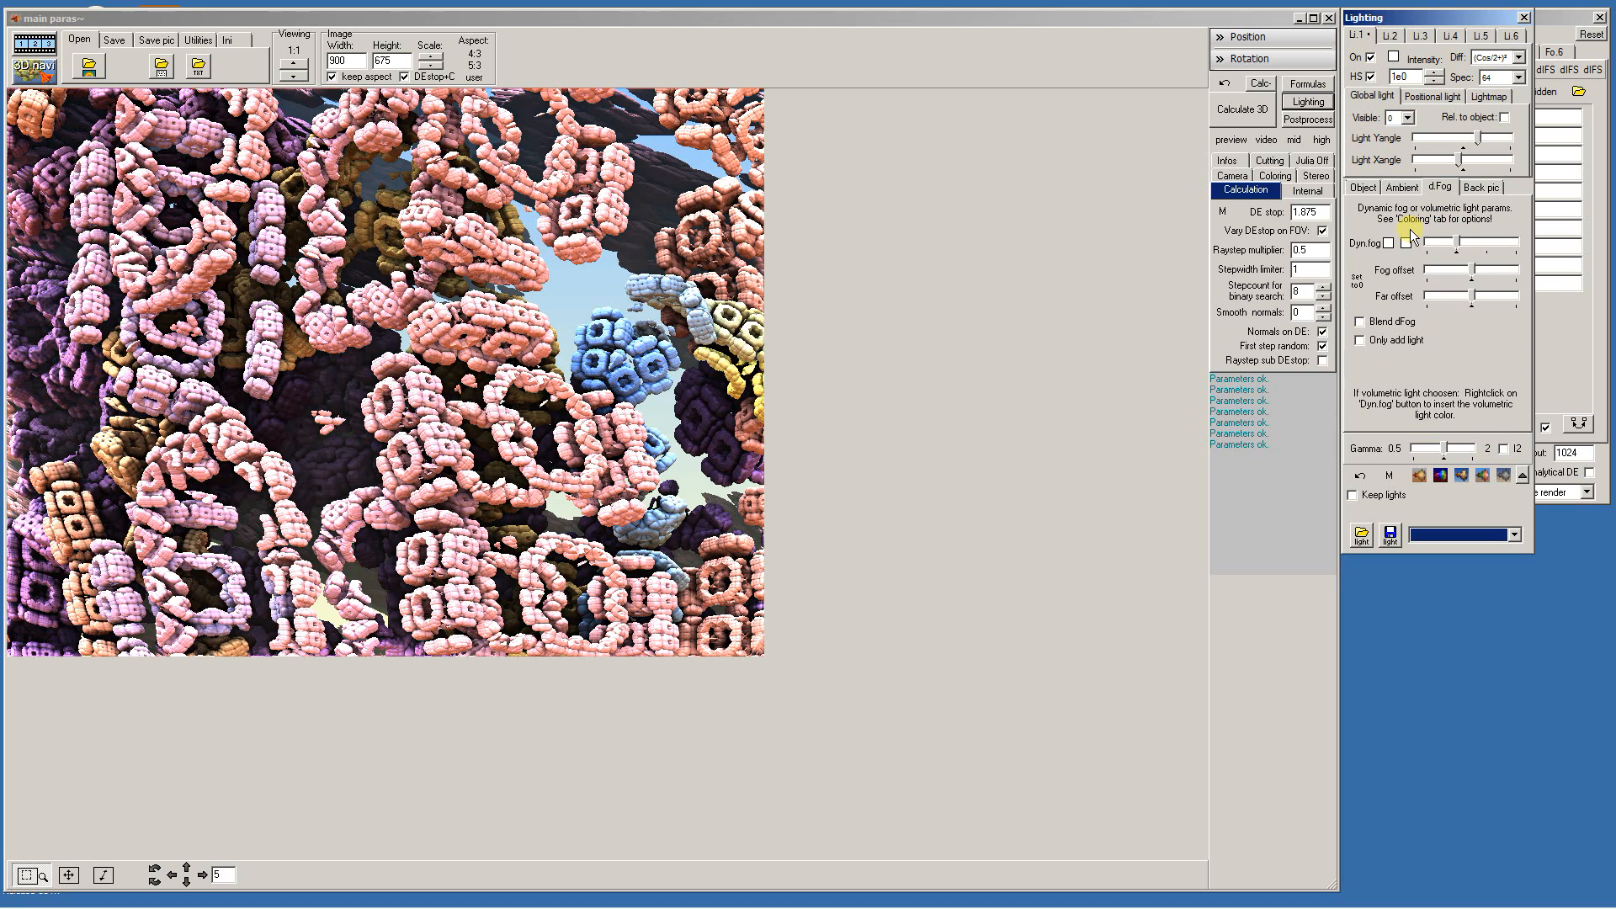
{"action": "left_click_drag", "start_coordinate": [1454, 239], "coordinate": [1466, 239]}
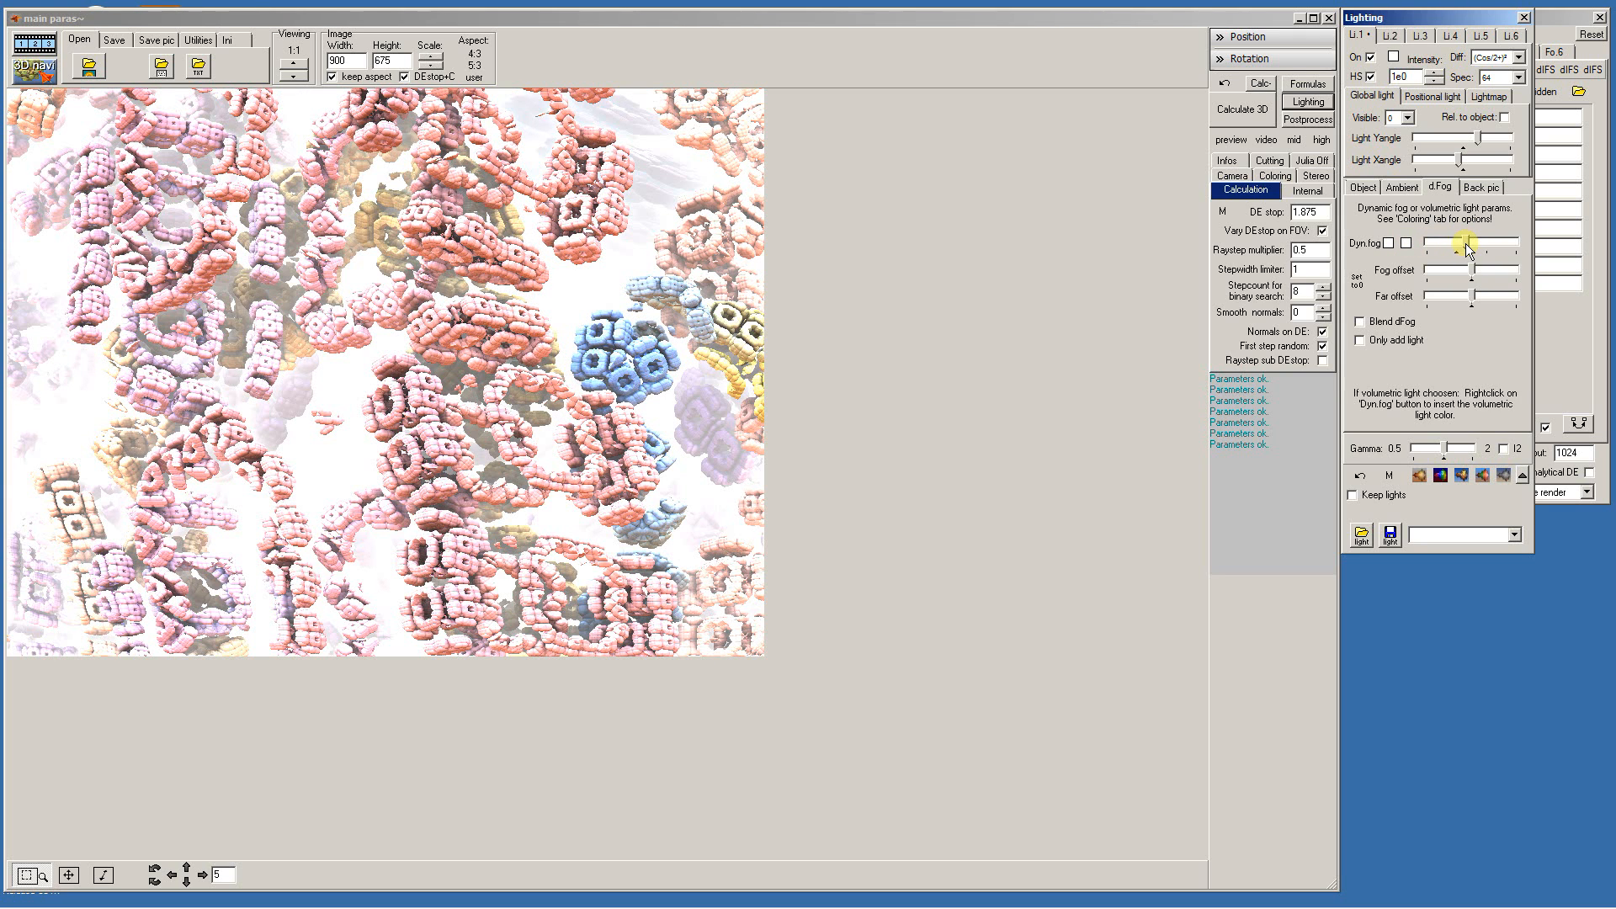
{"action": "left_click_drag", "start_coordinate": [1467, 244], "coordinate": [1471, 244]}
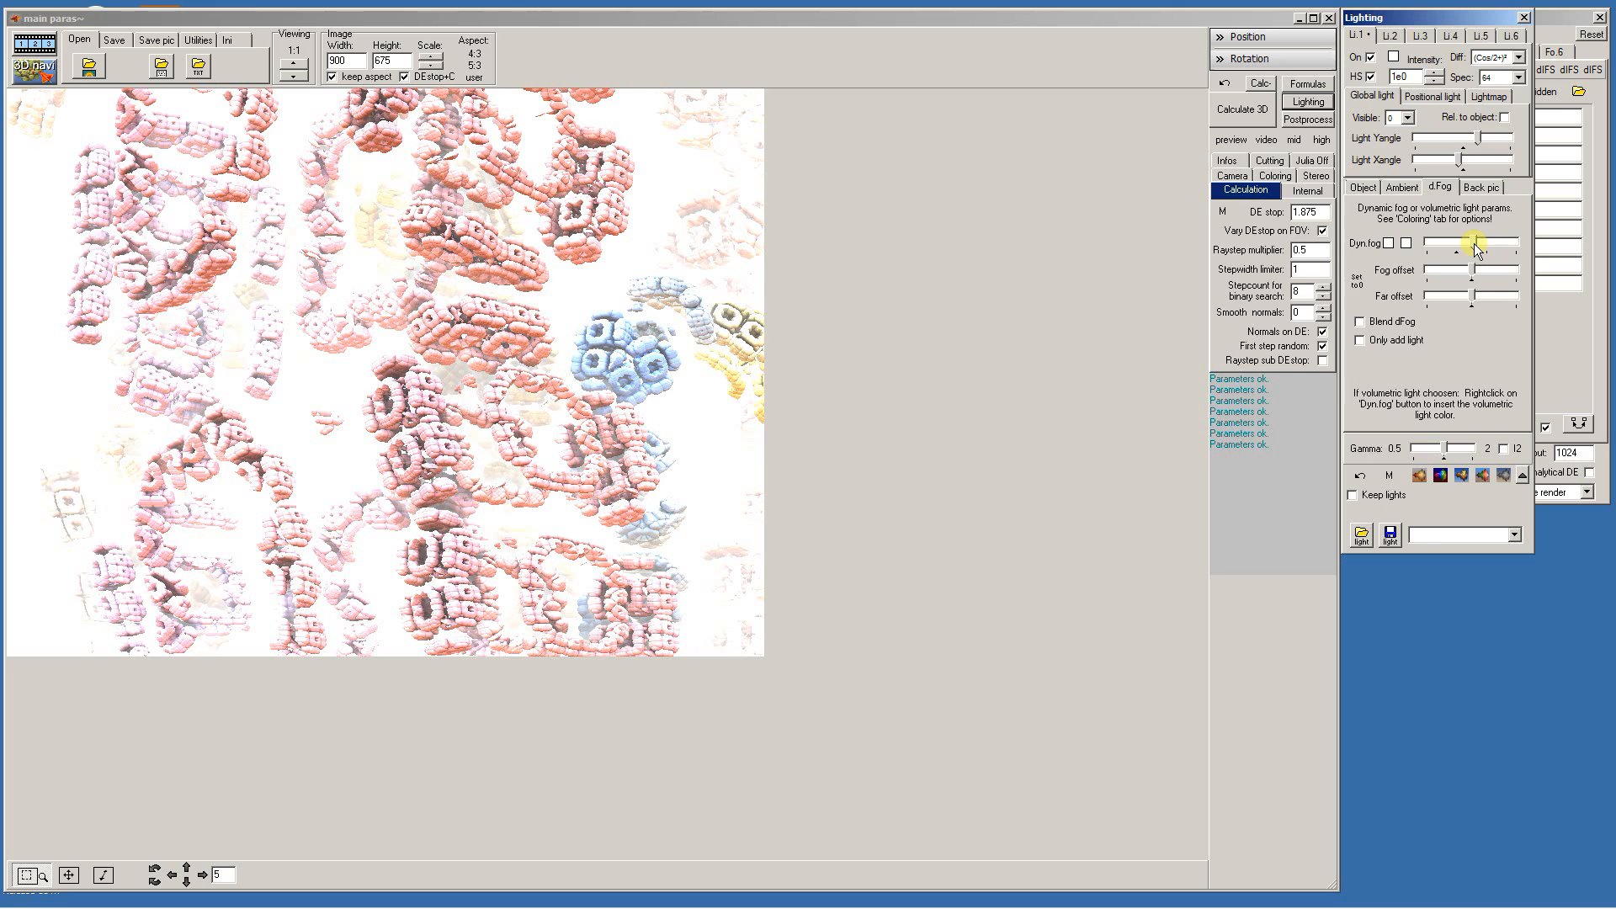
{"action": "left_click_drag", "start_coordinate": [1466, 244], "coordinate": [1438, 257]}
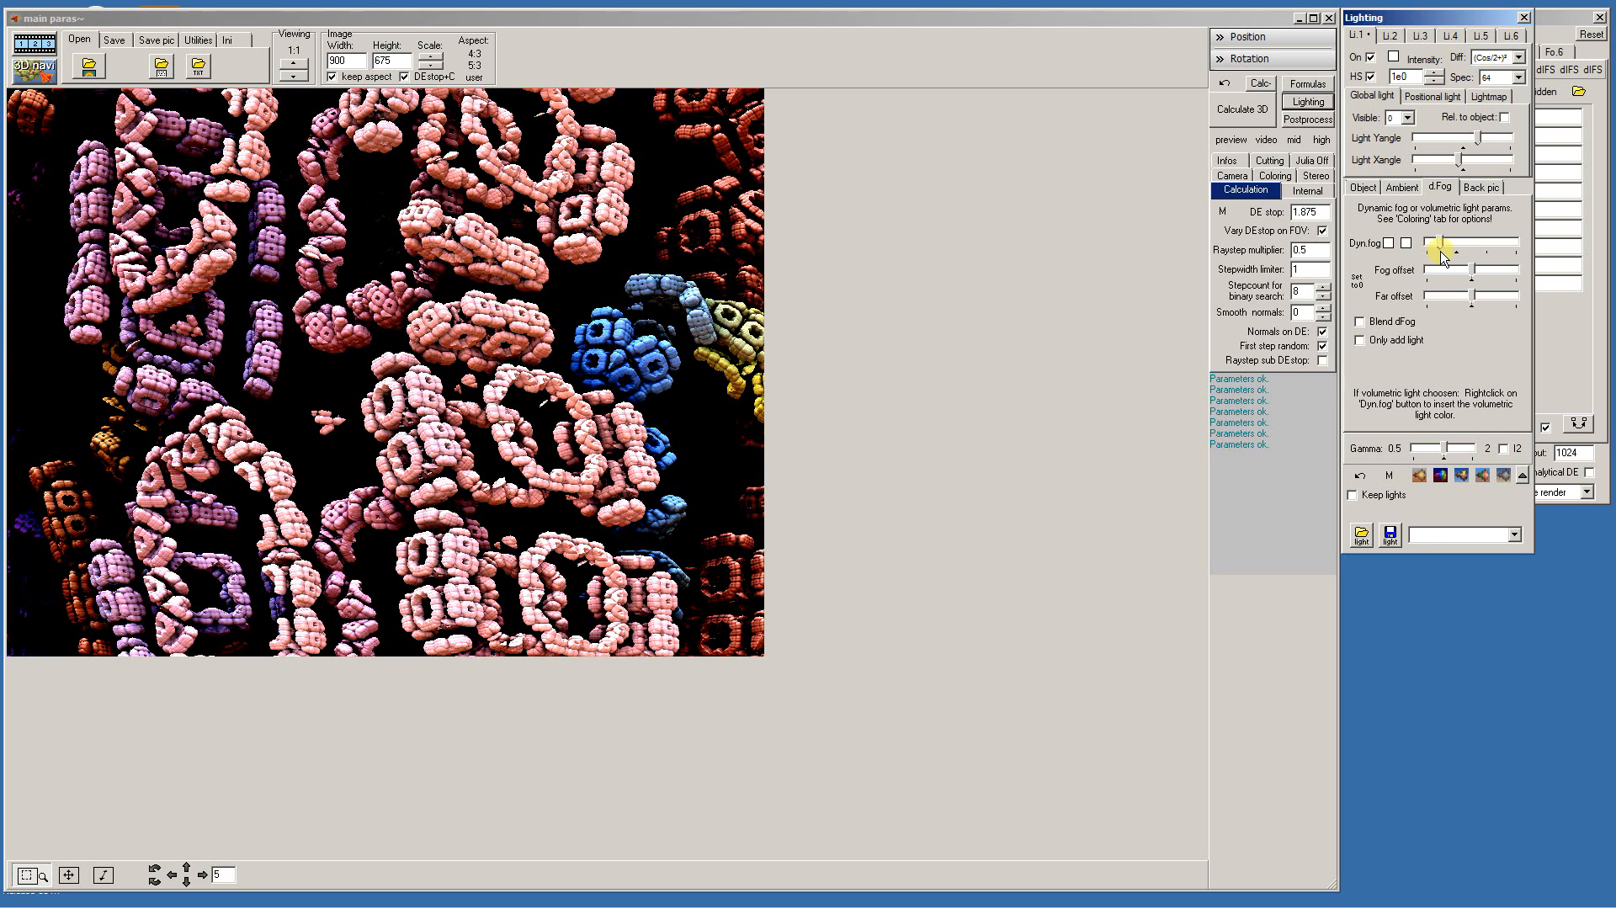
{"action": "left_click_drag", "start_coordinate": [1437, 250], "coordinate": [1456, 255]}
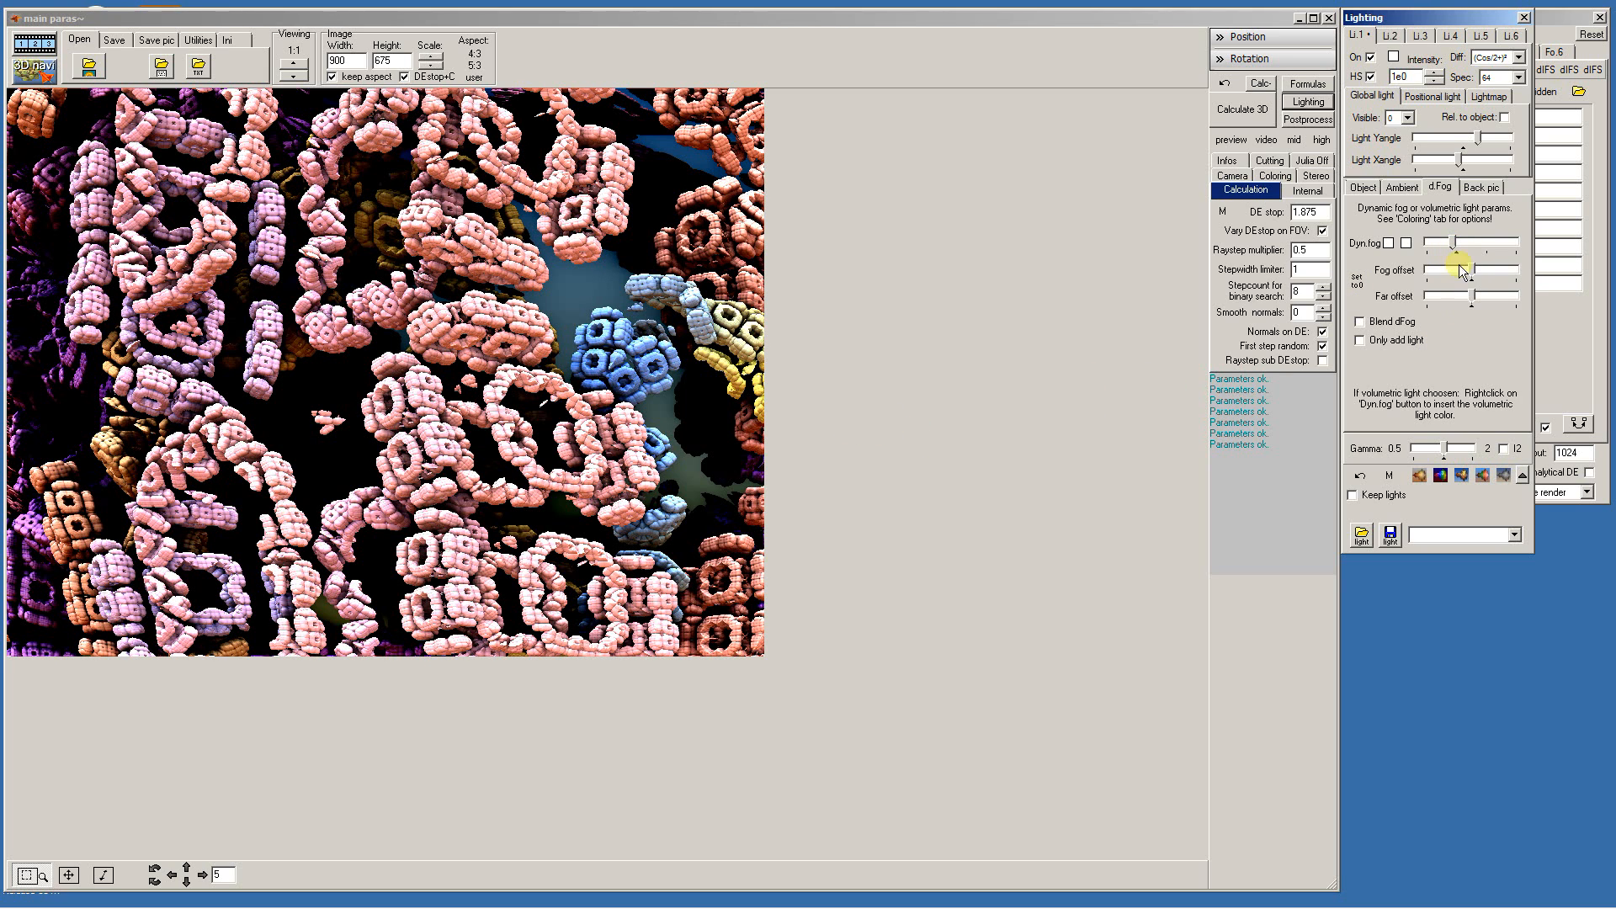
{"action": "left_click_drag", "start_coordinate": [1456, 241], "coordinate": [1459, 241]}
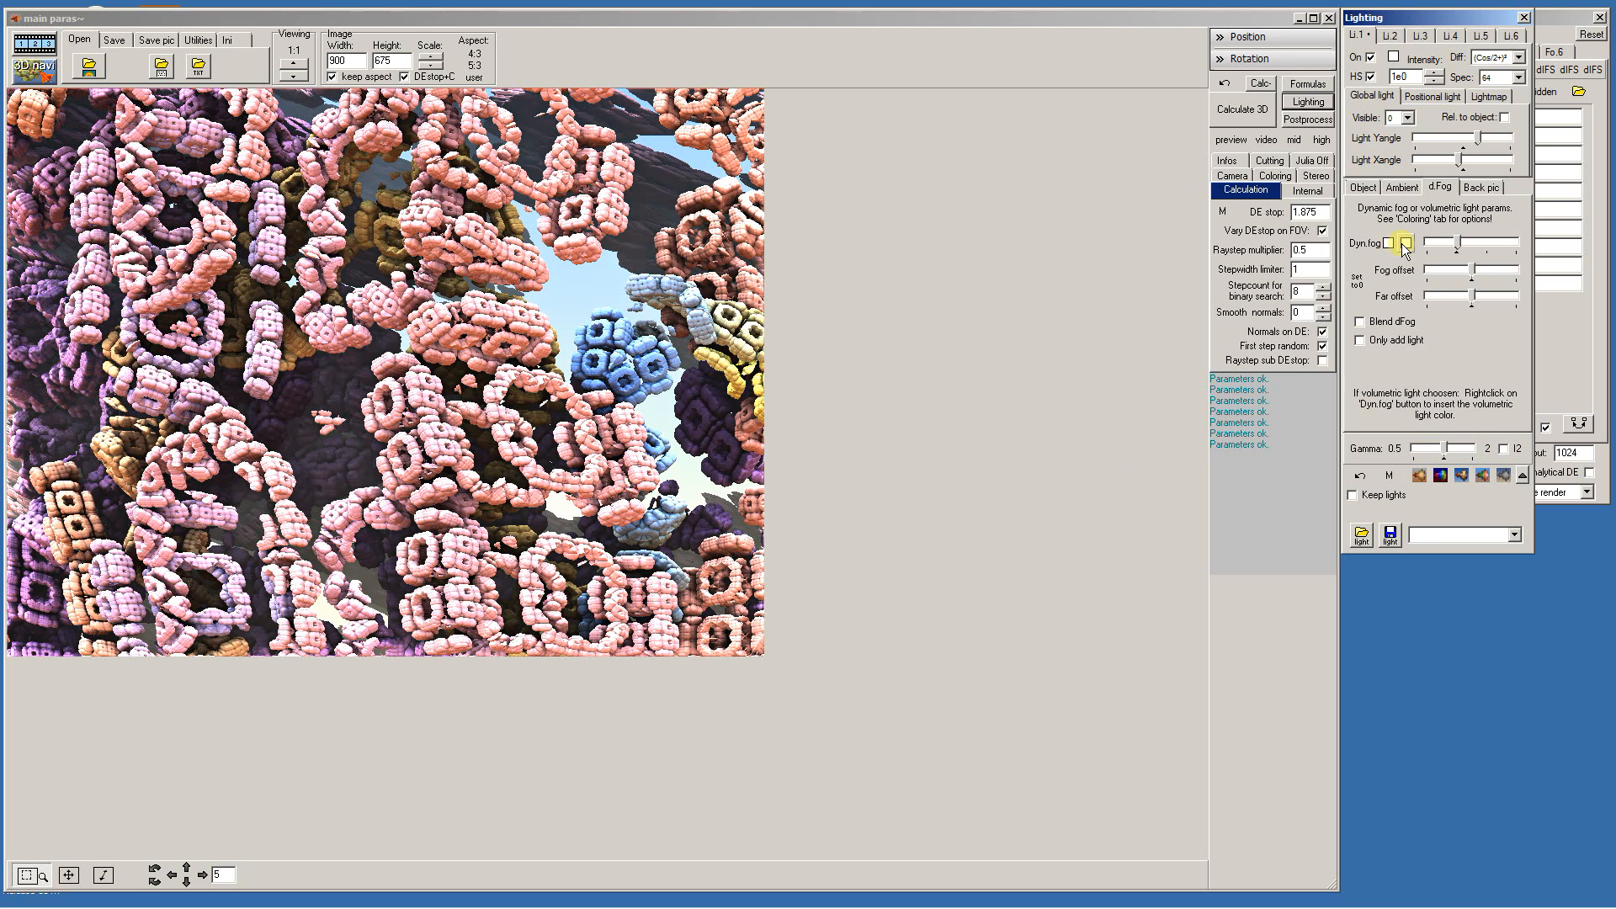
Try the picture with the second light switched on, then return to the first light's settings
{"action": "left_click", "coordinate": [1398, 187]}
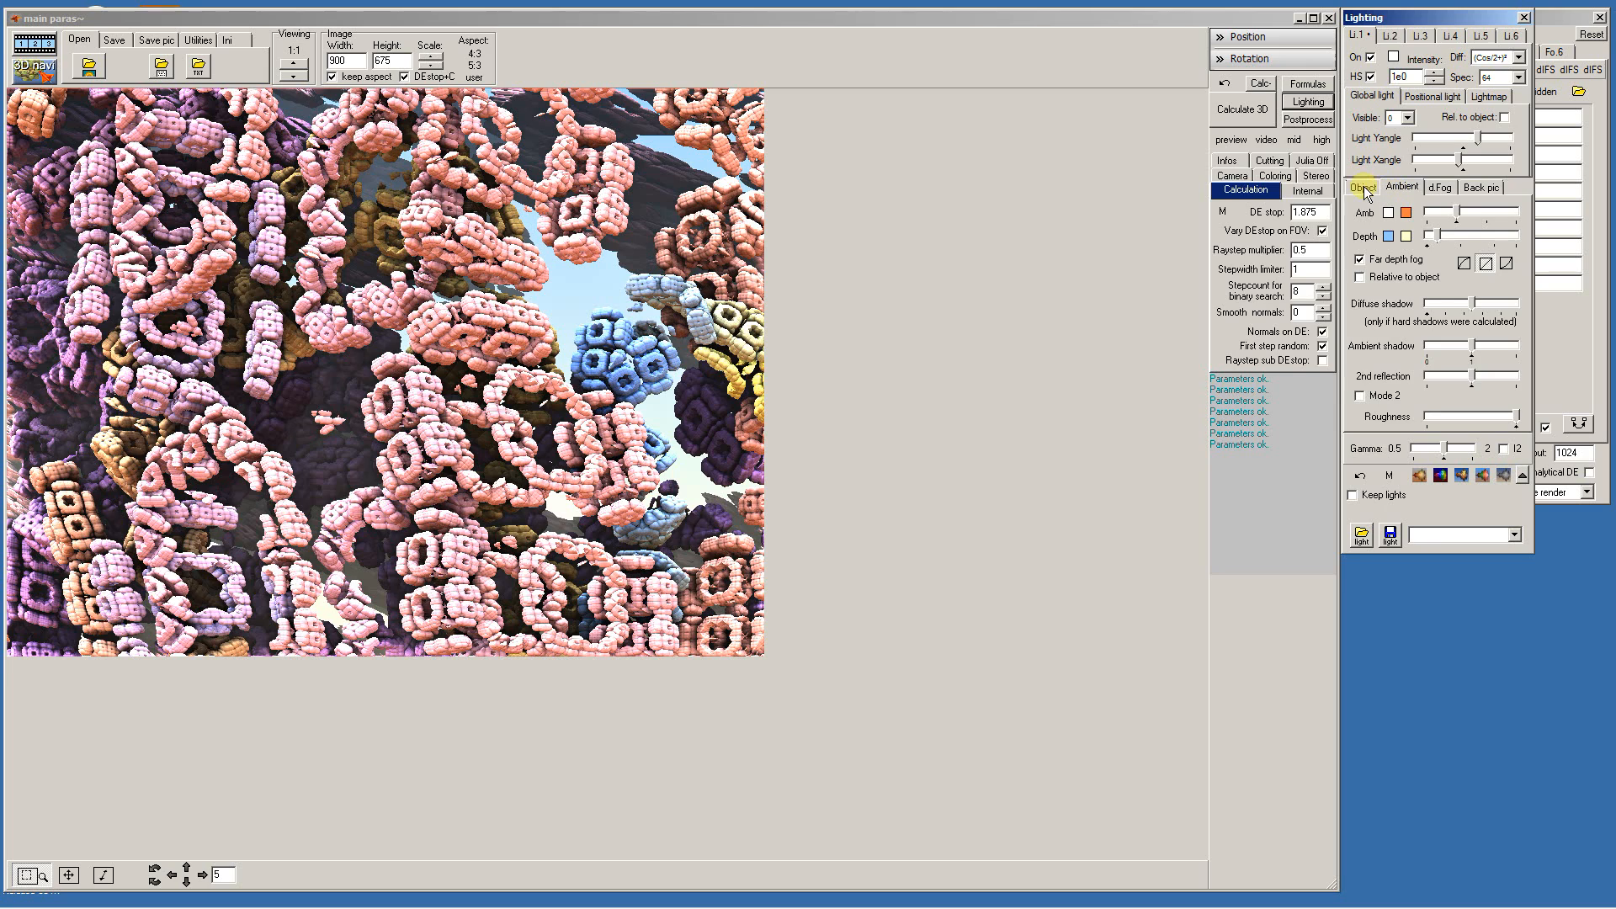
{"action": "left_click", "coordinate": [1364, 188]}
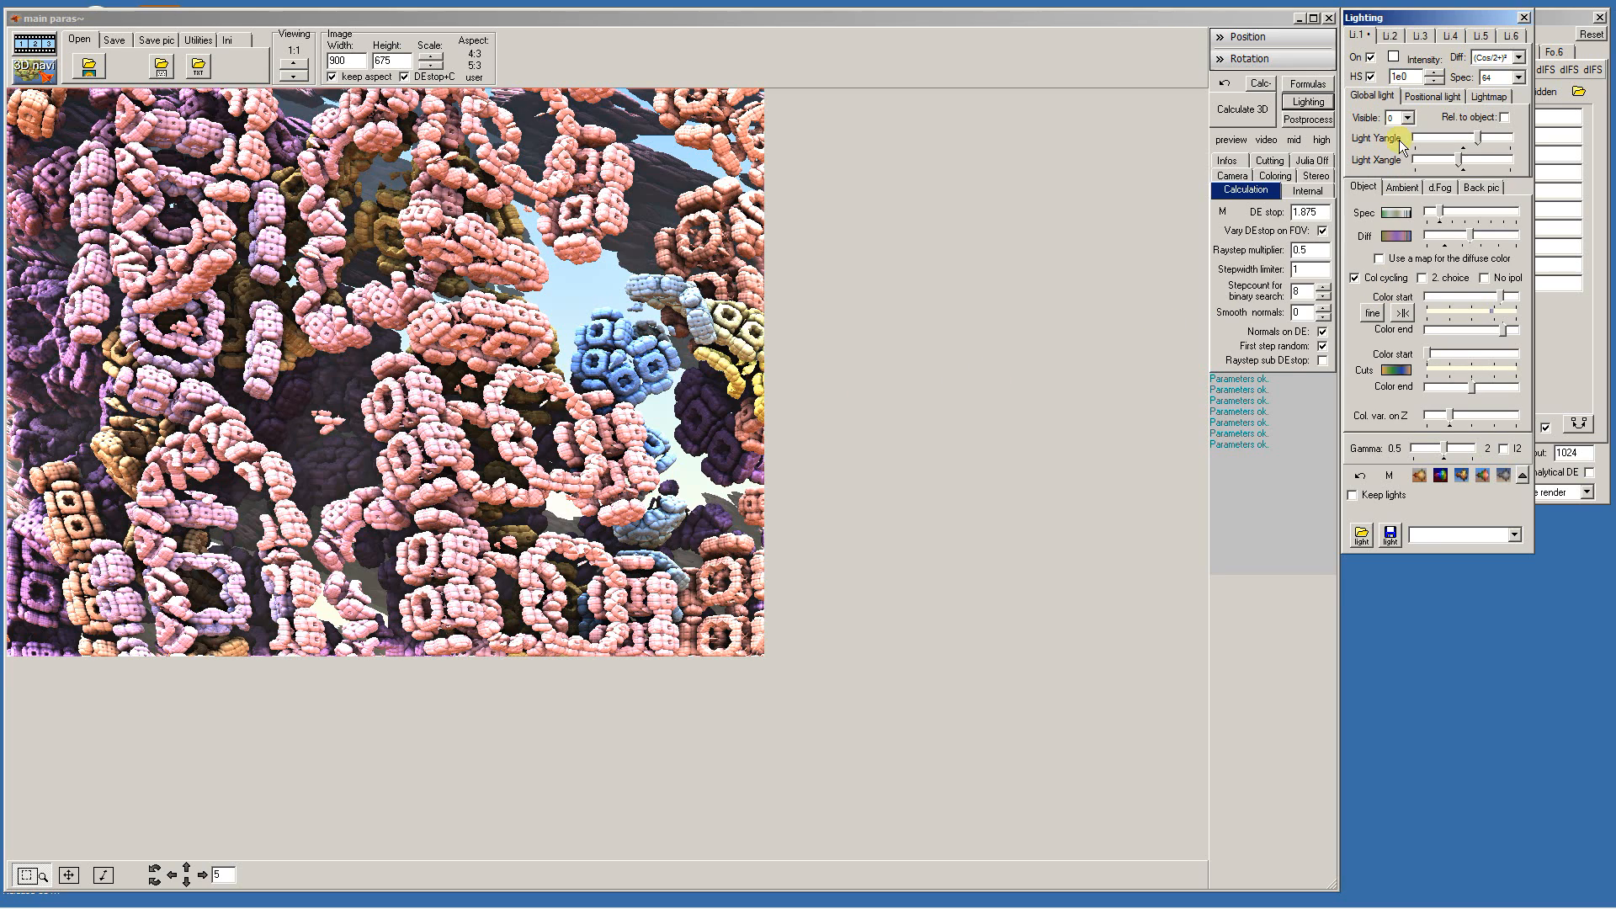
{"action": "left_click", "coordinate": [1392, 36]}
{"action": "left_click", "coordinate": [1370, 57]}
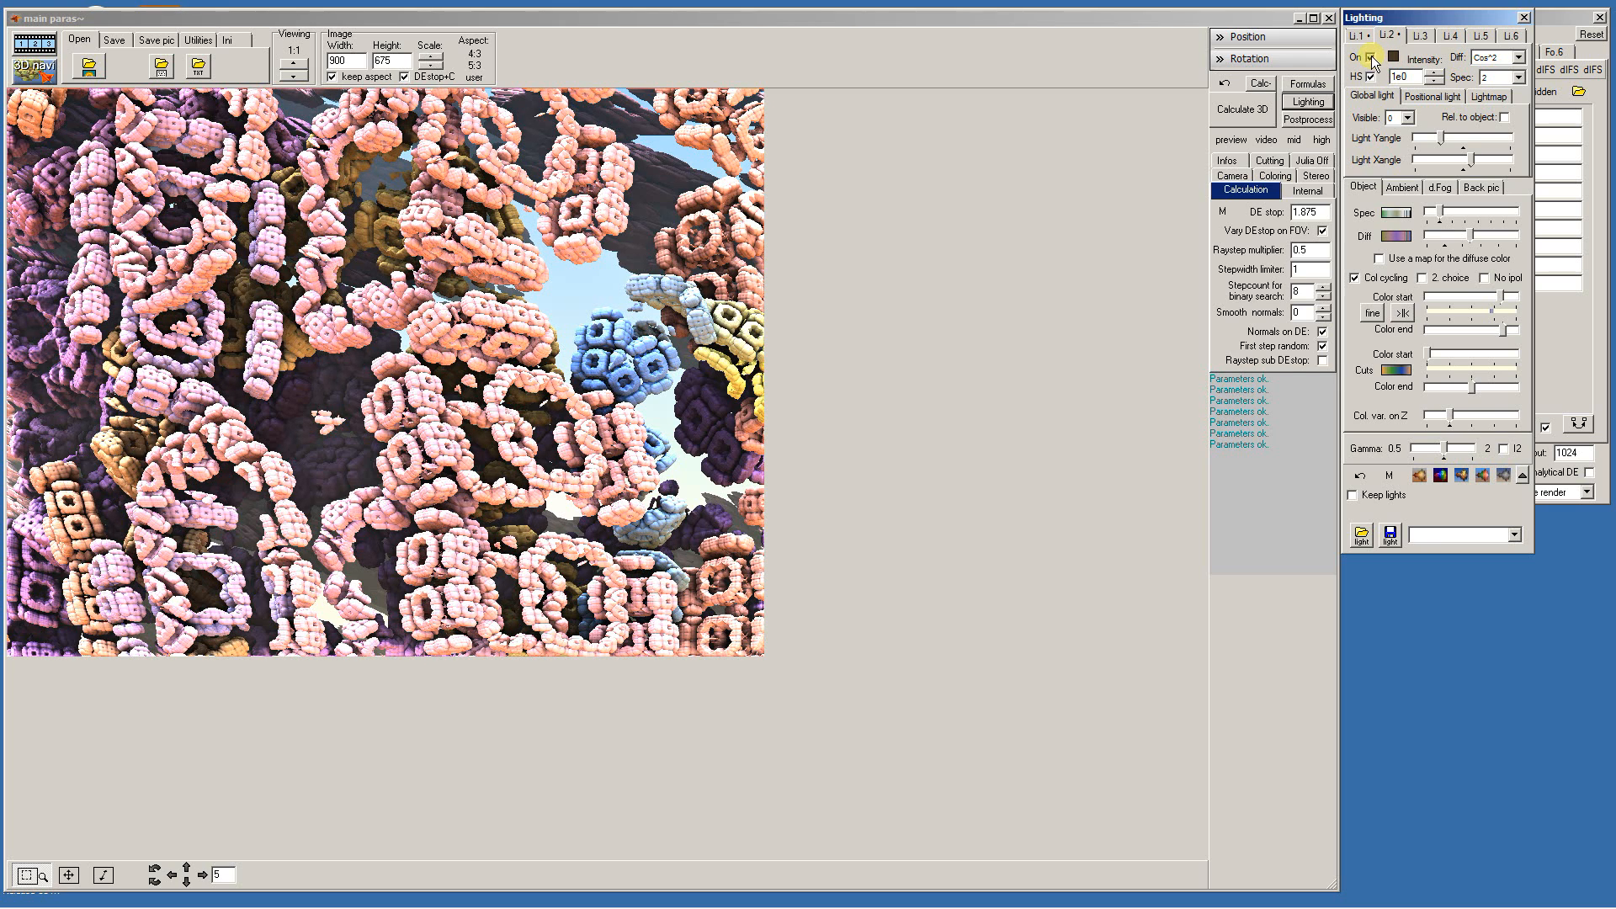
{"action": "left_click", "coordinate": [1358, 35]}
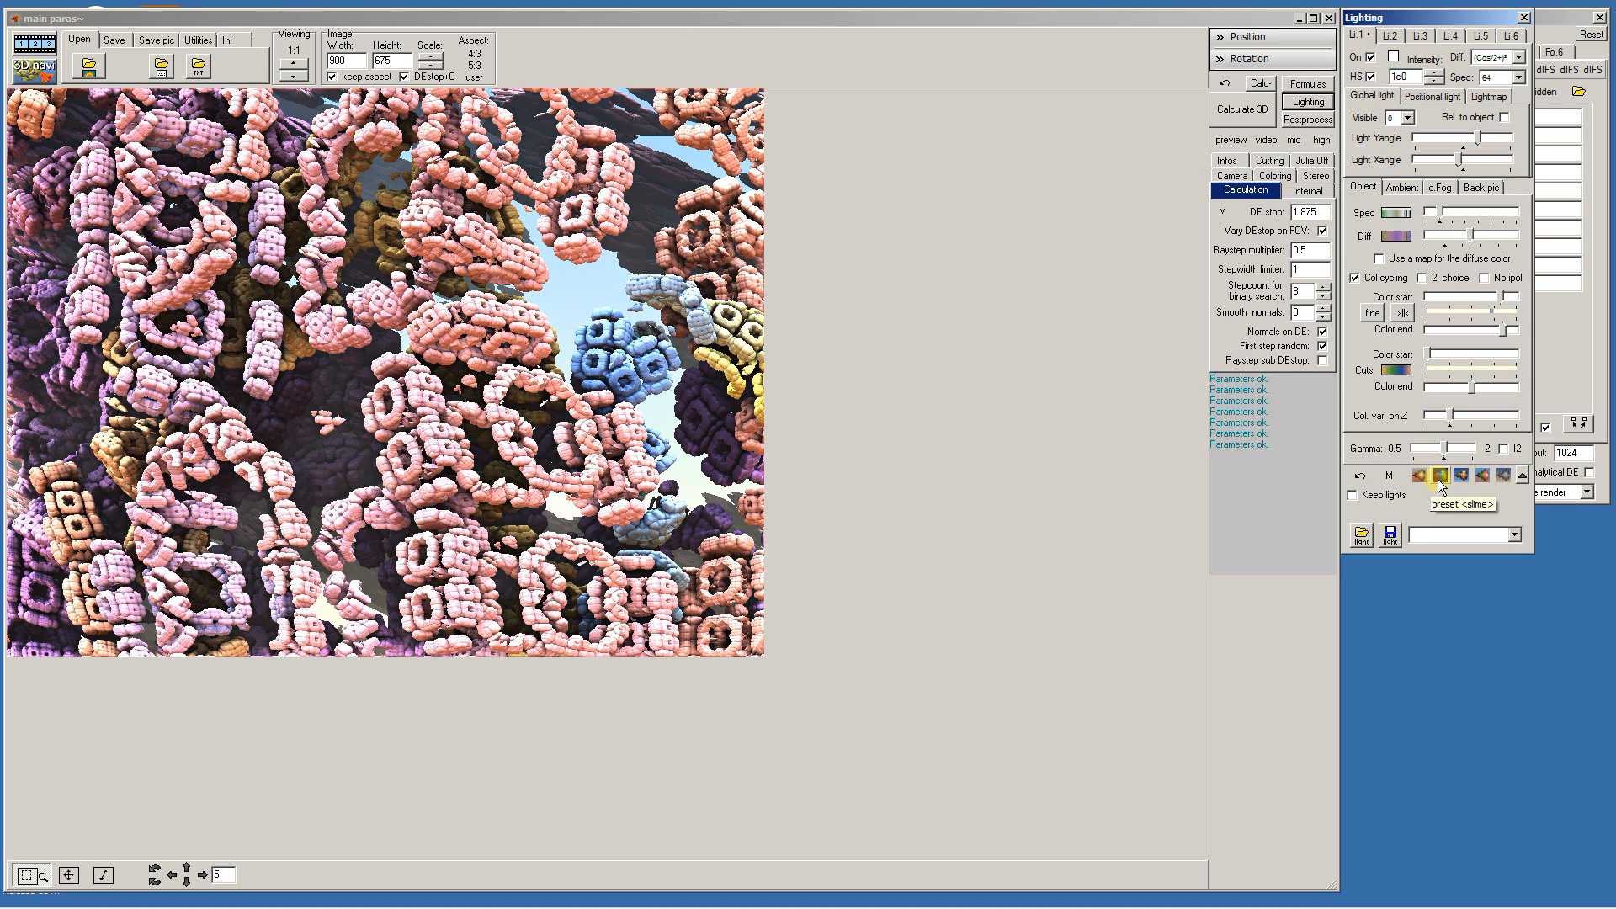
Try the flower lighting preset, the preset before it and the slime preset on the fractal
{"action": "left_click", "coordinate": [1485, 476]}
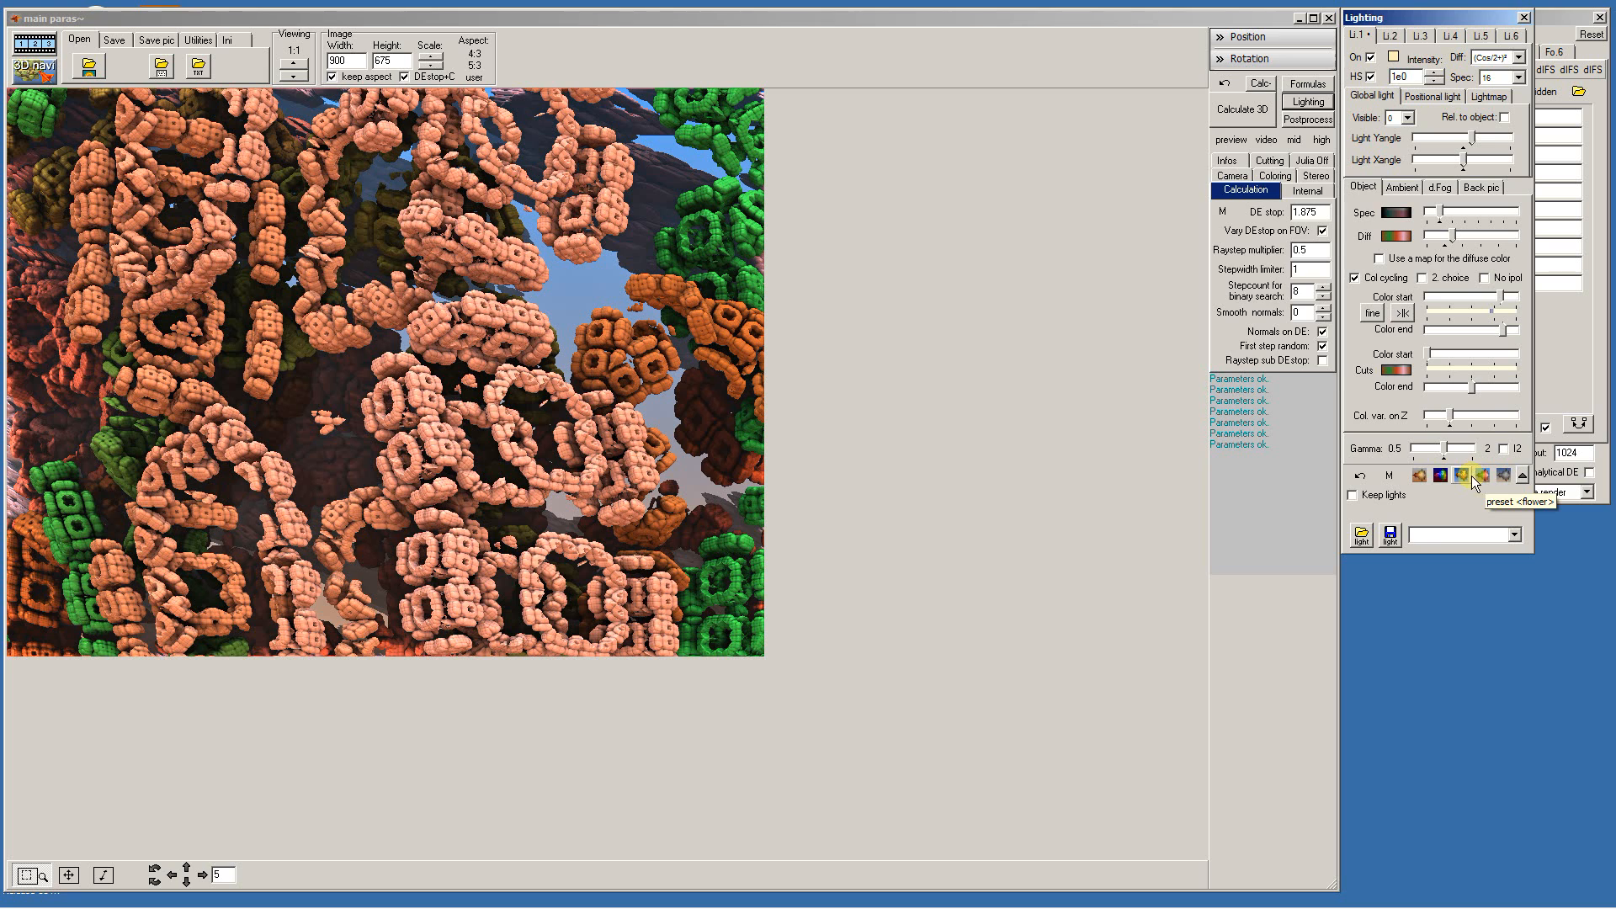
{"action": "left_click", "coordinate": [1463, 475]}
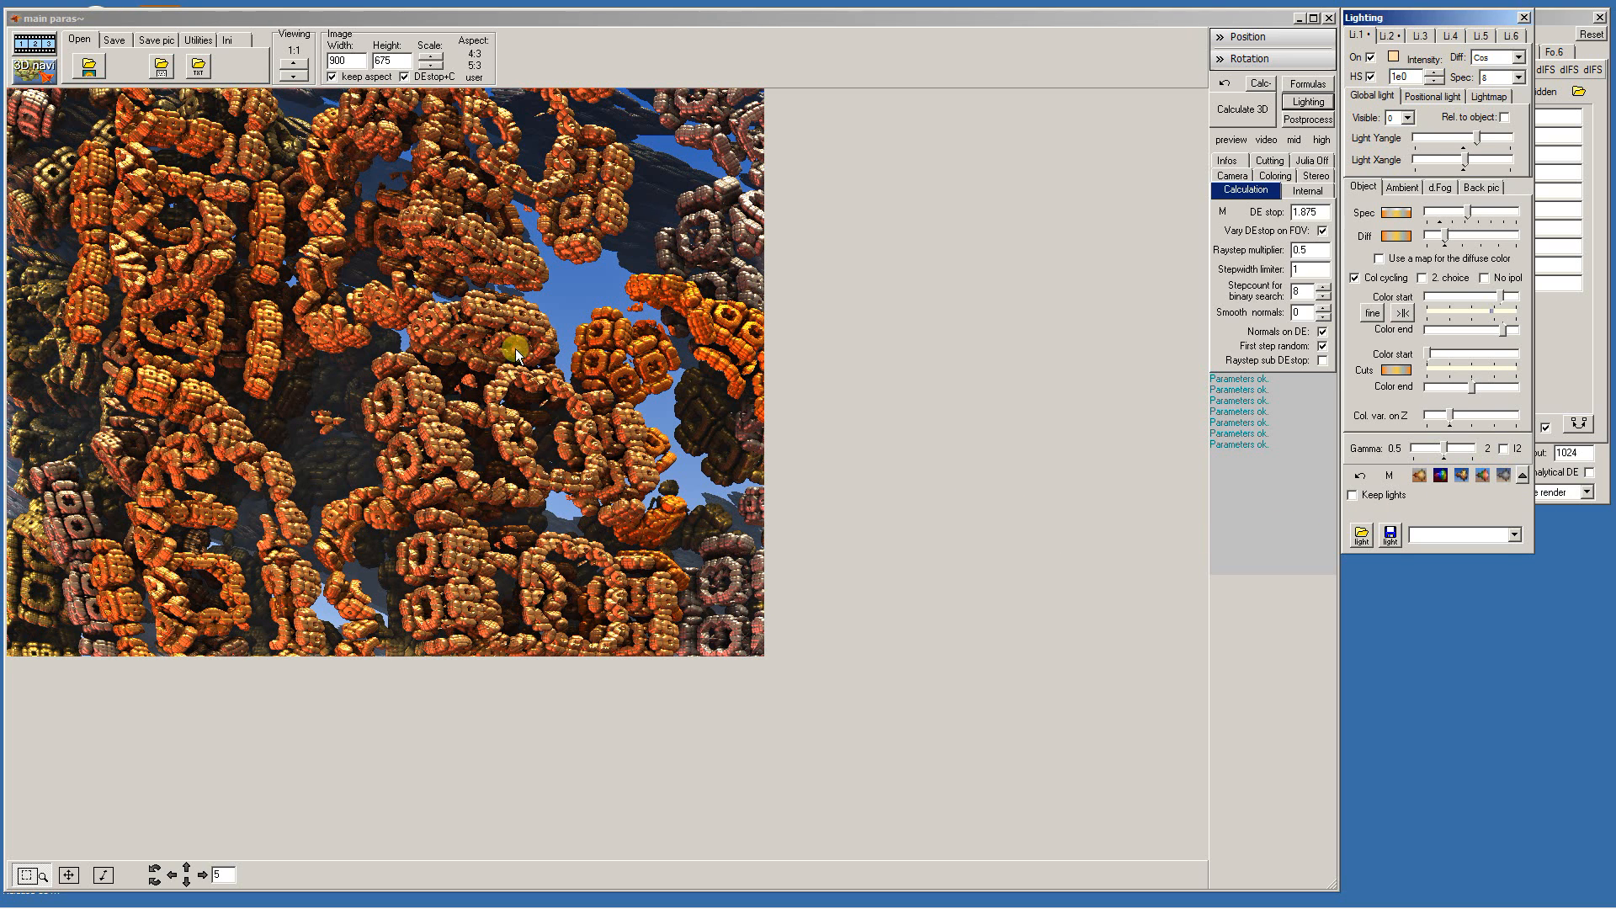
{"action": "left_click", "coordinate": [1442, 477]}
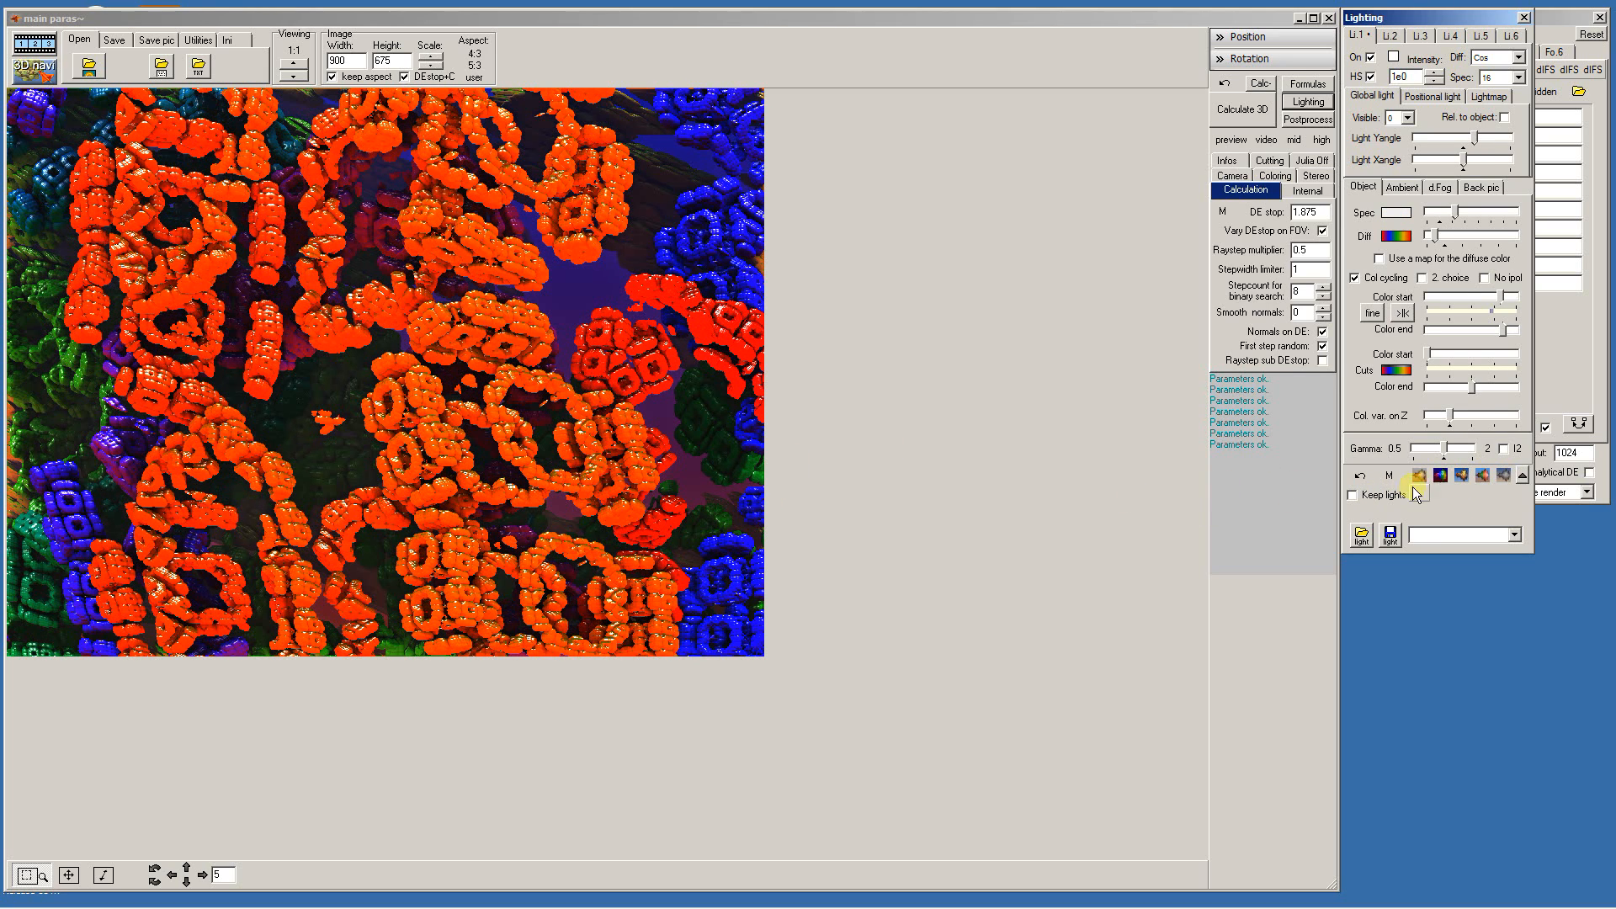
Apply the first lighting preset and change the middle diffuse color of the object gradient to blue, RGB 0, 128, 192
{"action": "left_click", "coordinate": [1419, 476]}
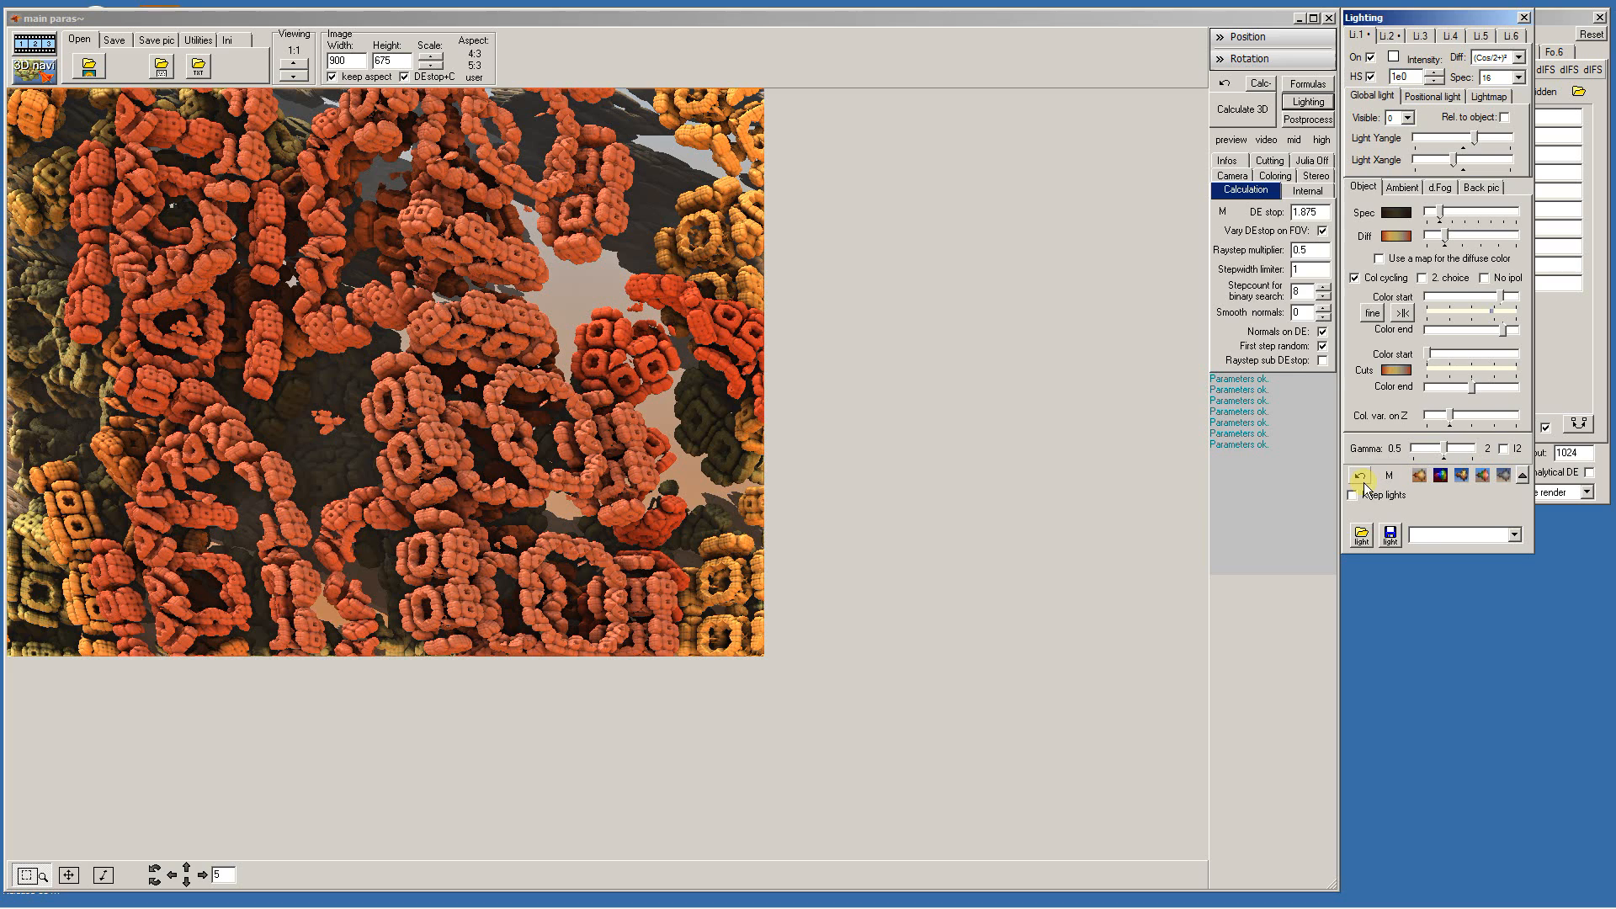
{"action": "left_click", "coordinate": [1386, 230]}
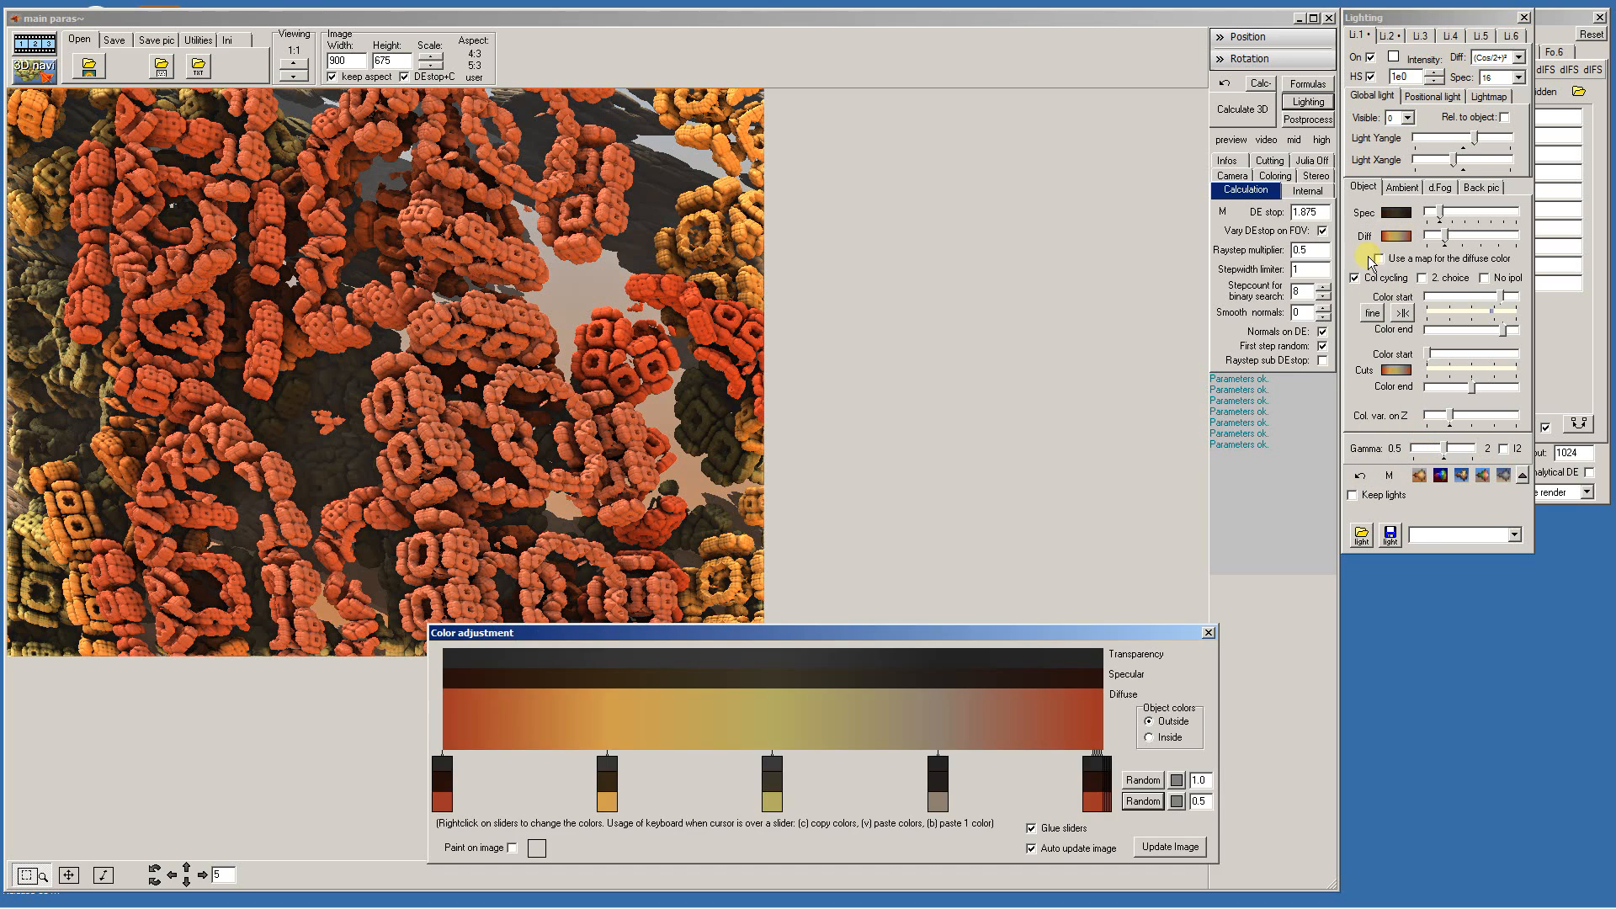
{"action": "right_click", "coordinate": [773, 804]}
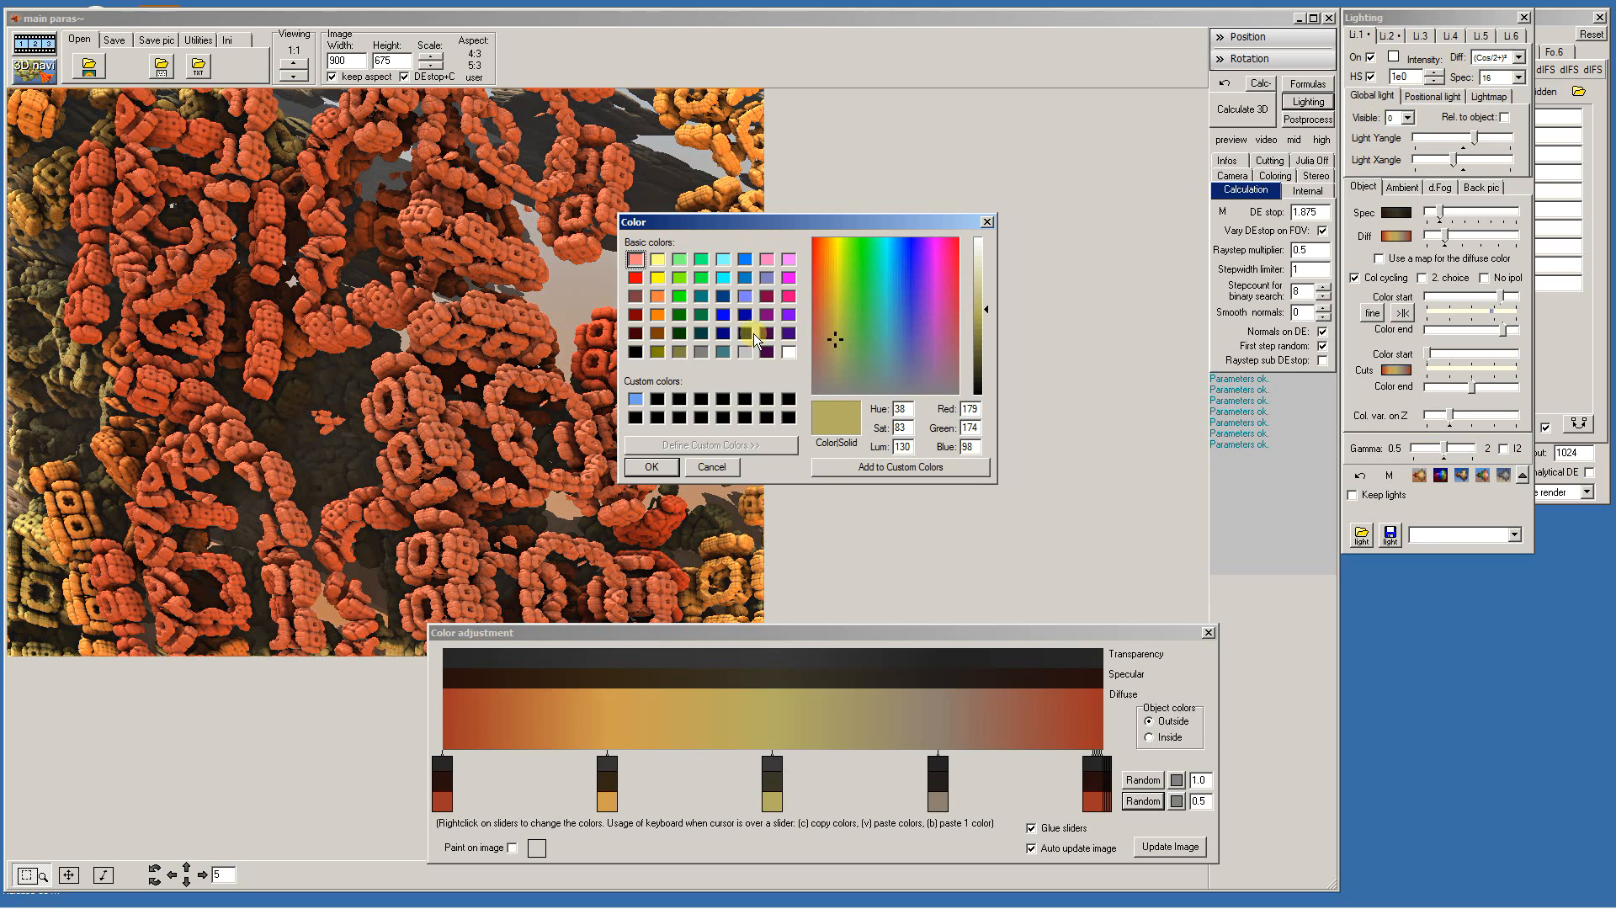
{"action": "left_click", "coordinate": [745, 278]}
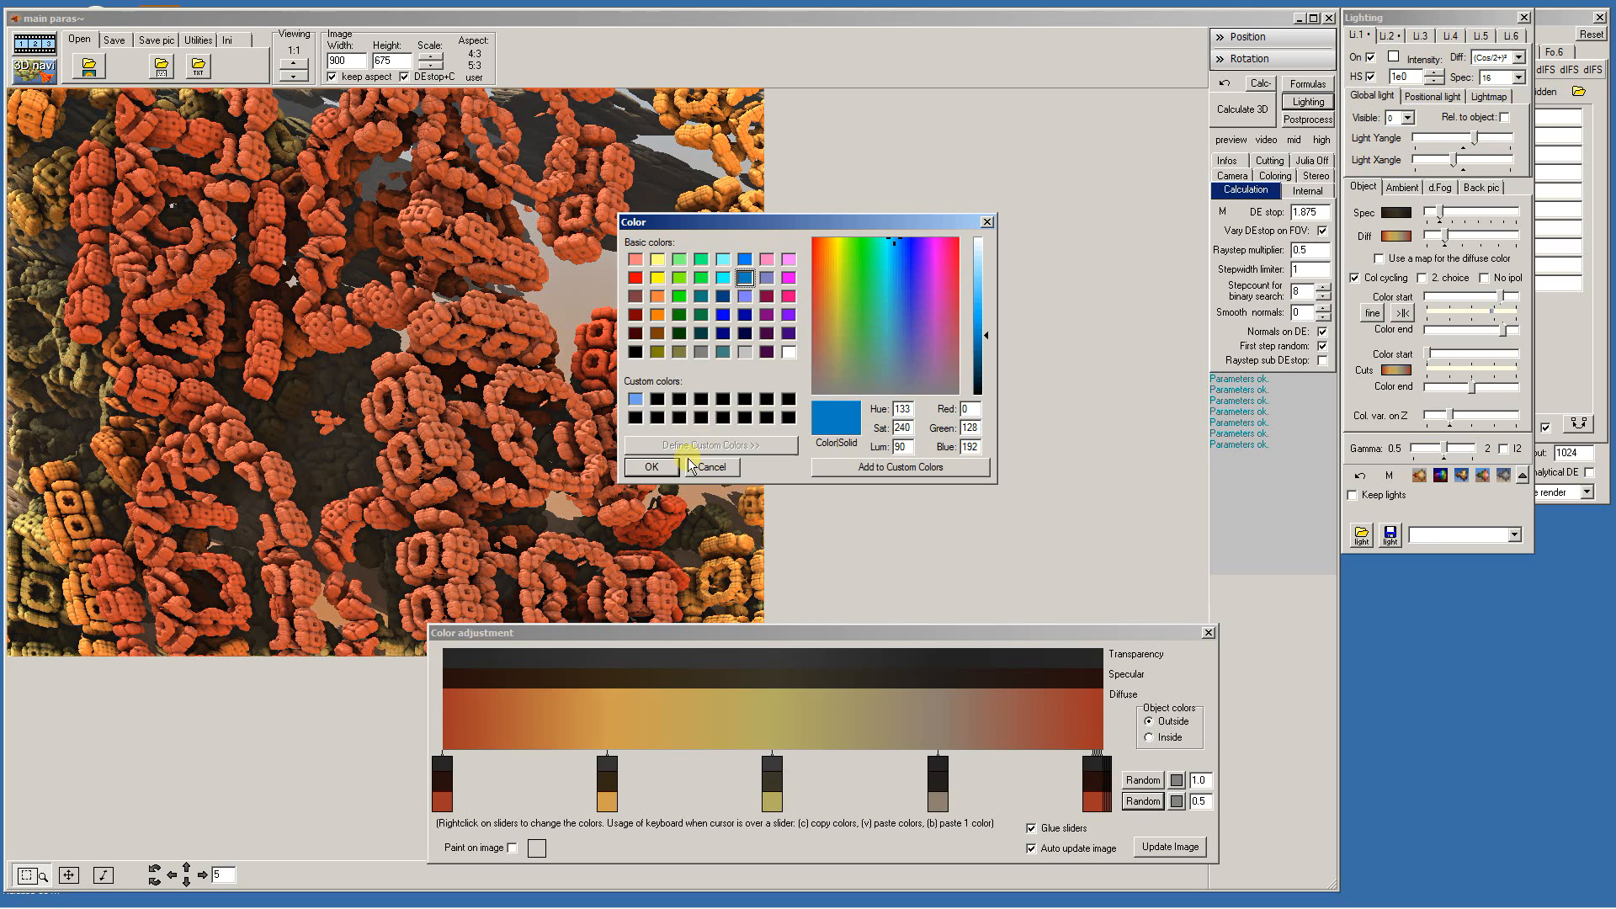
{"action": "left_click", "coordinate": [651, 467]}
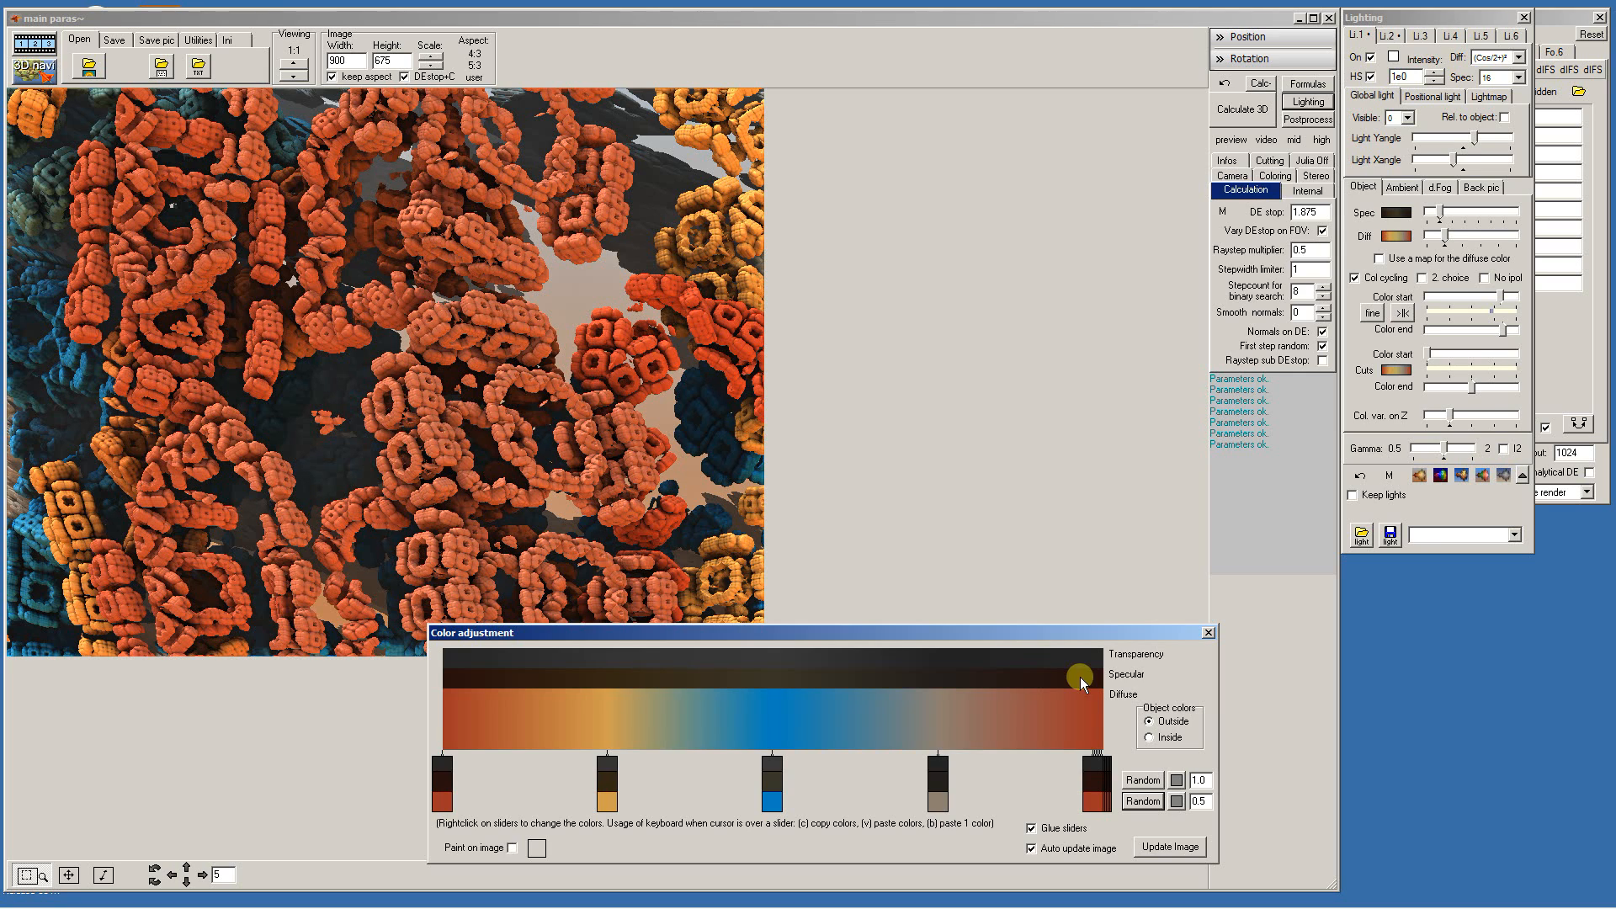
{"action": "left_click", "coordinate": [1207, 632]}
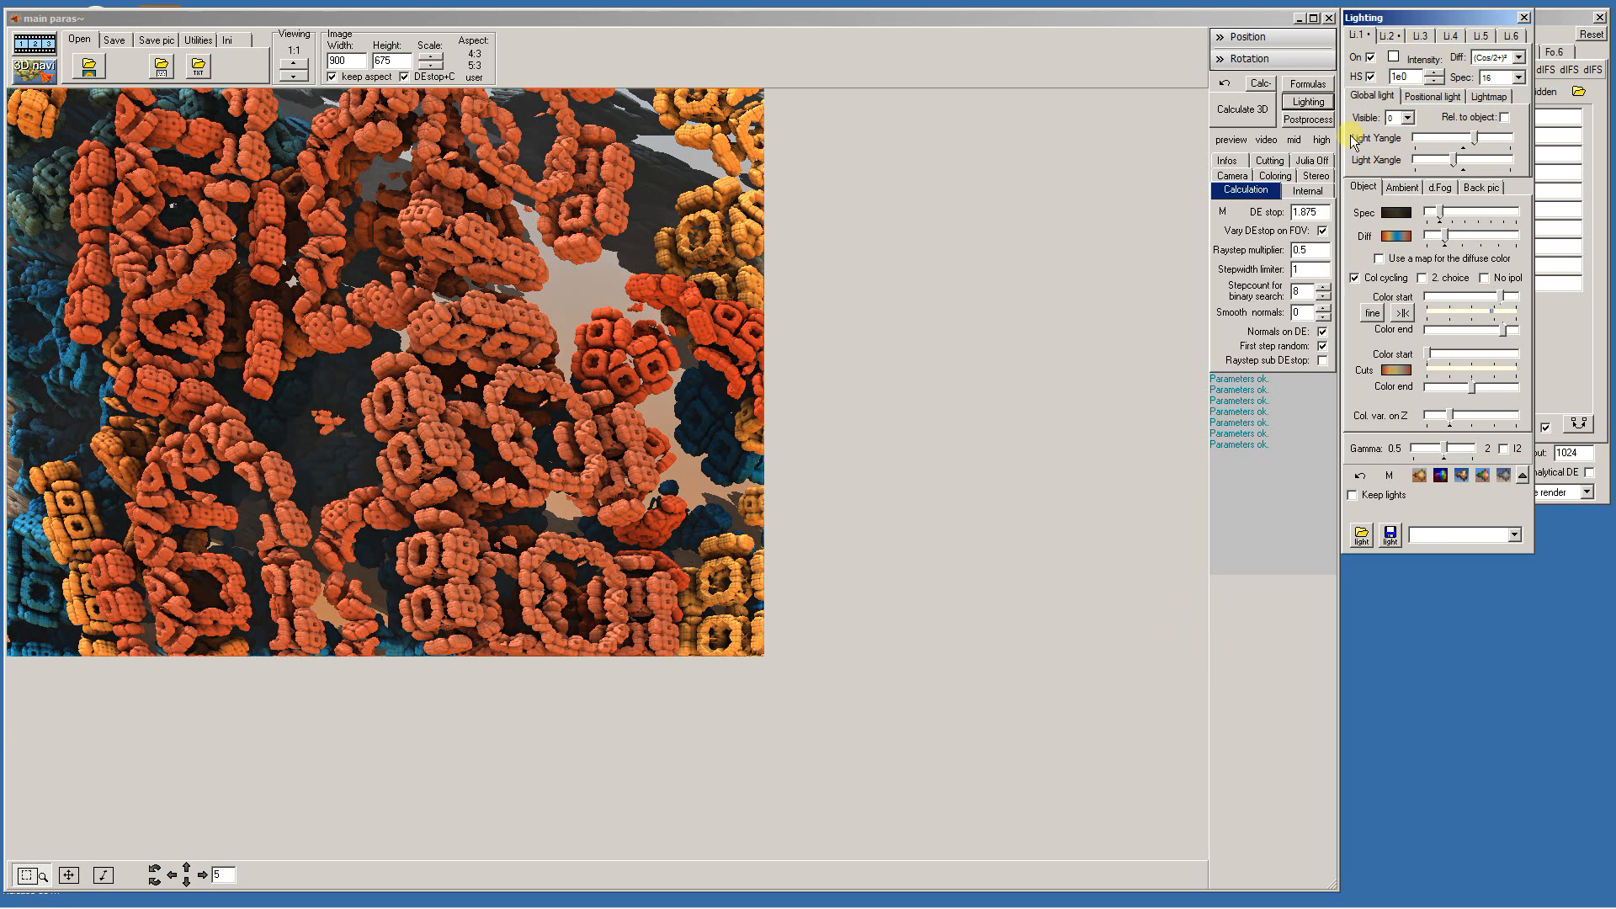
Enable automatic depth of field in the post-processing settings and calculate the effect on the current image
{"action": "left_click", "coordinate": [1306, 121]}
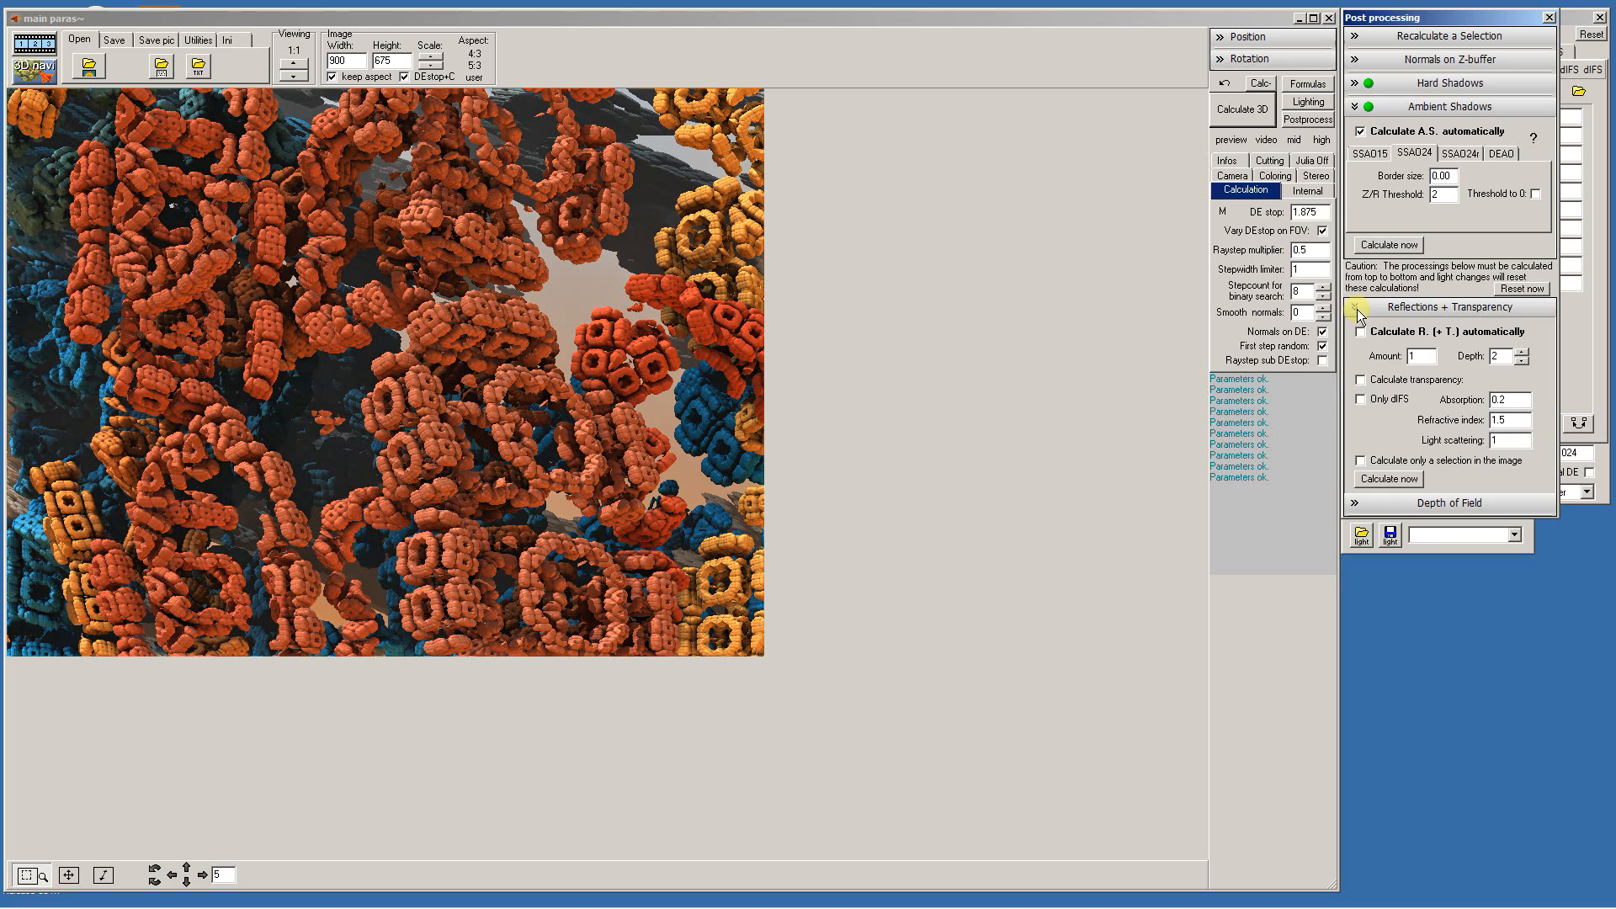
{"action": "left_click", "coordinate": [1361, 332]}
{"action": "left_click", "coordinate": [1391, 476]}
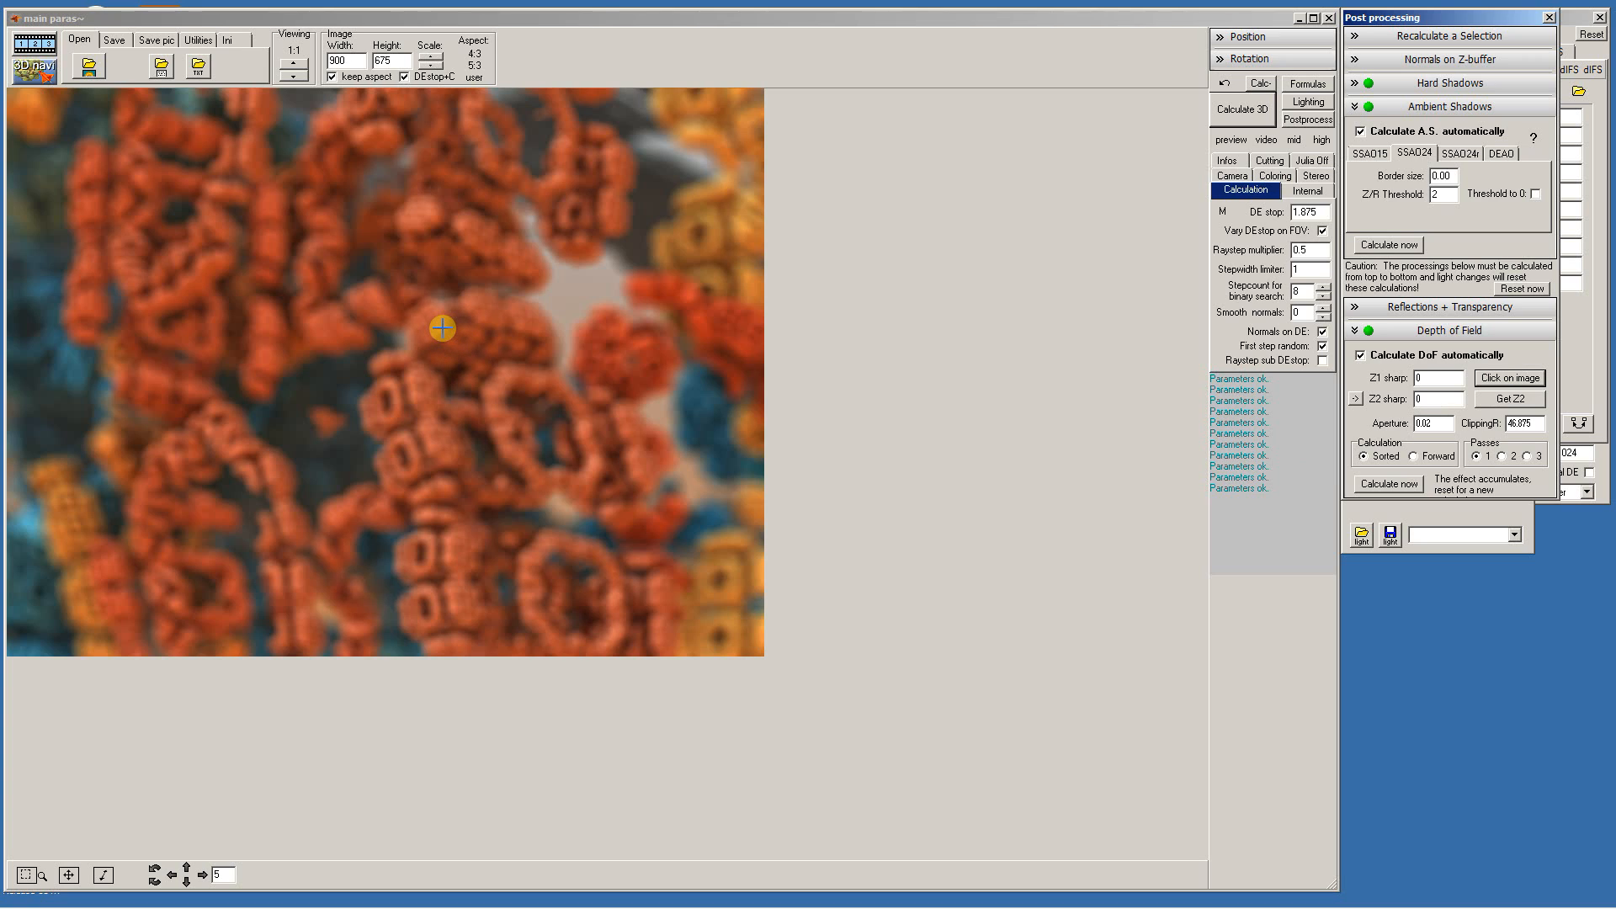
Pick the Z1 and Z2 sharp distances for depth of field on the image and start a new 3D calculation
{"action": "left_click", "coordinate": [439, 325]}
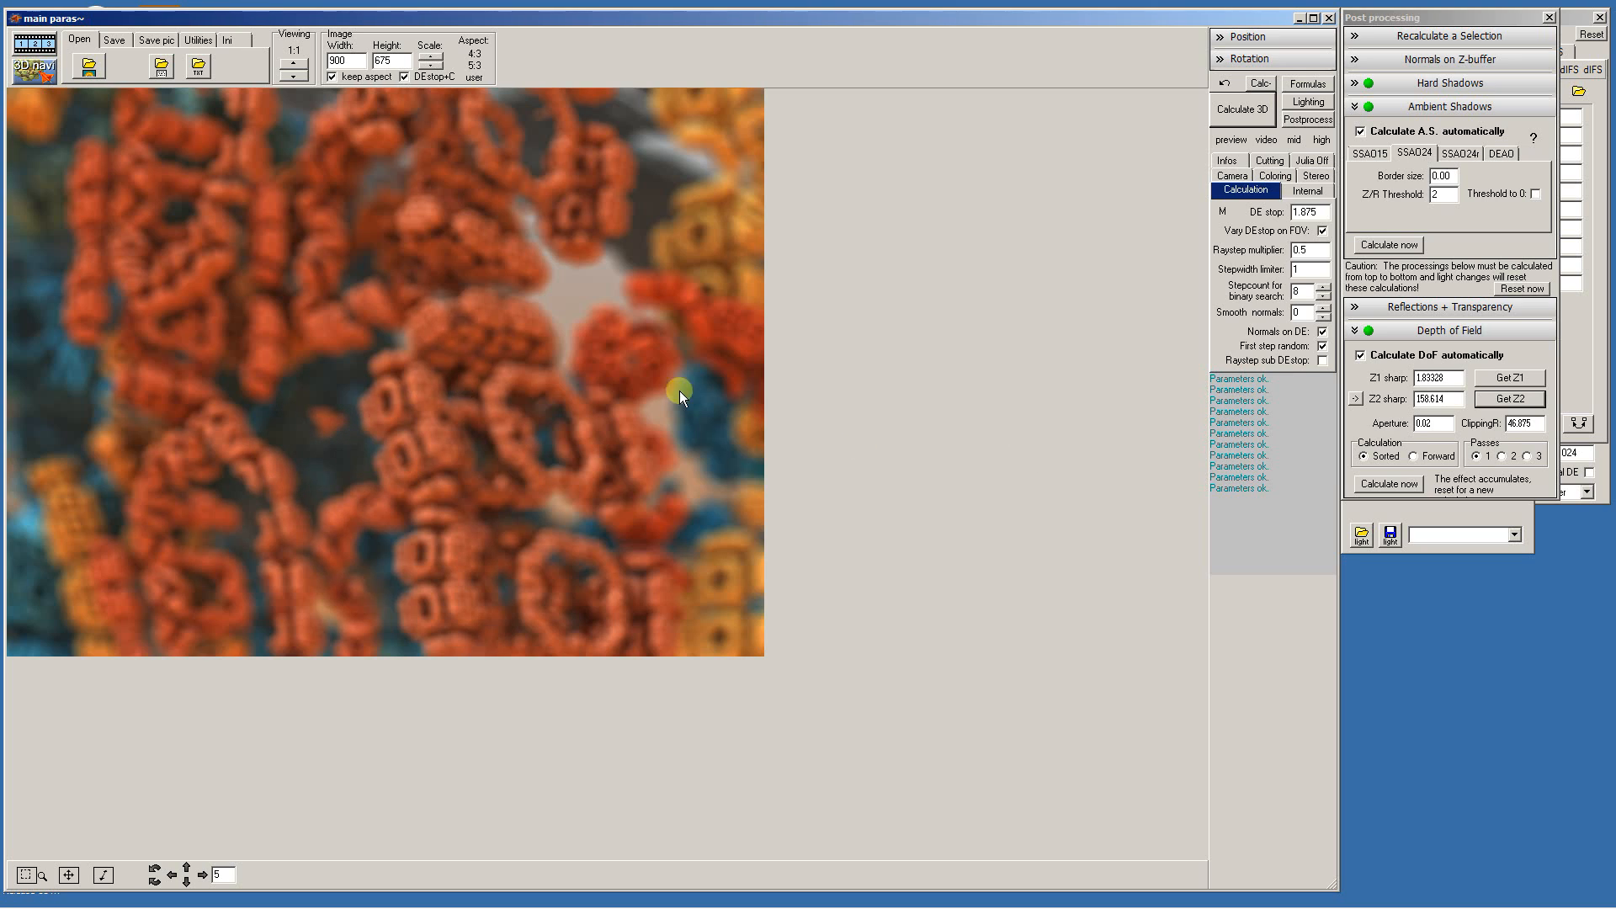
{"action": "left_click", "coordinate": [1243, 108]}
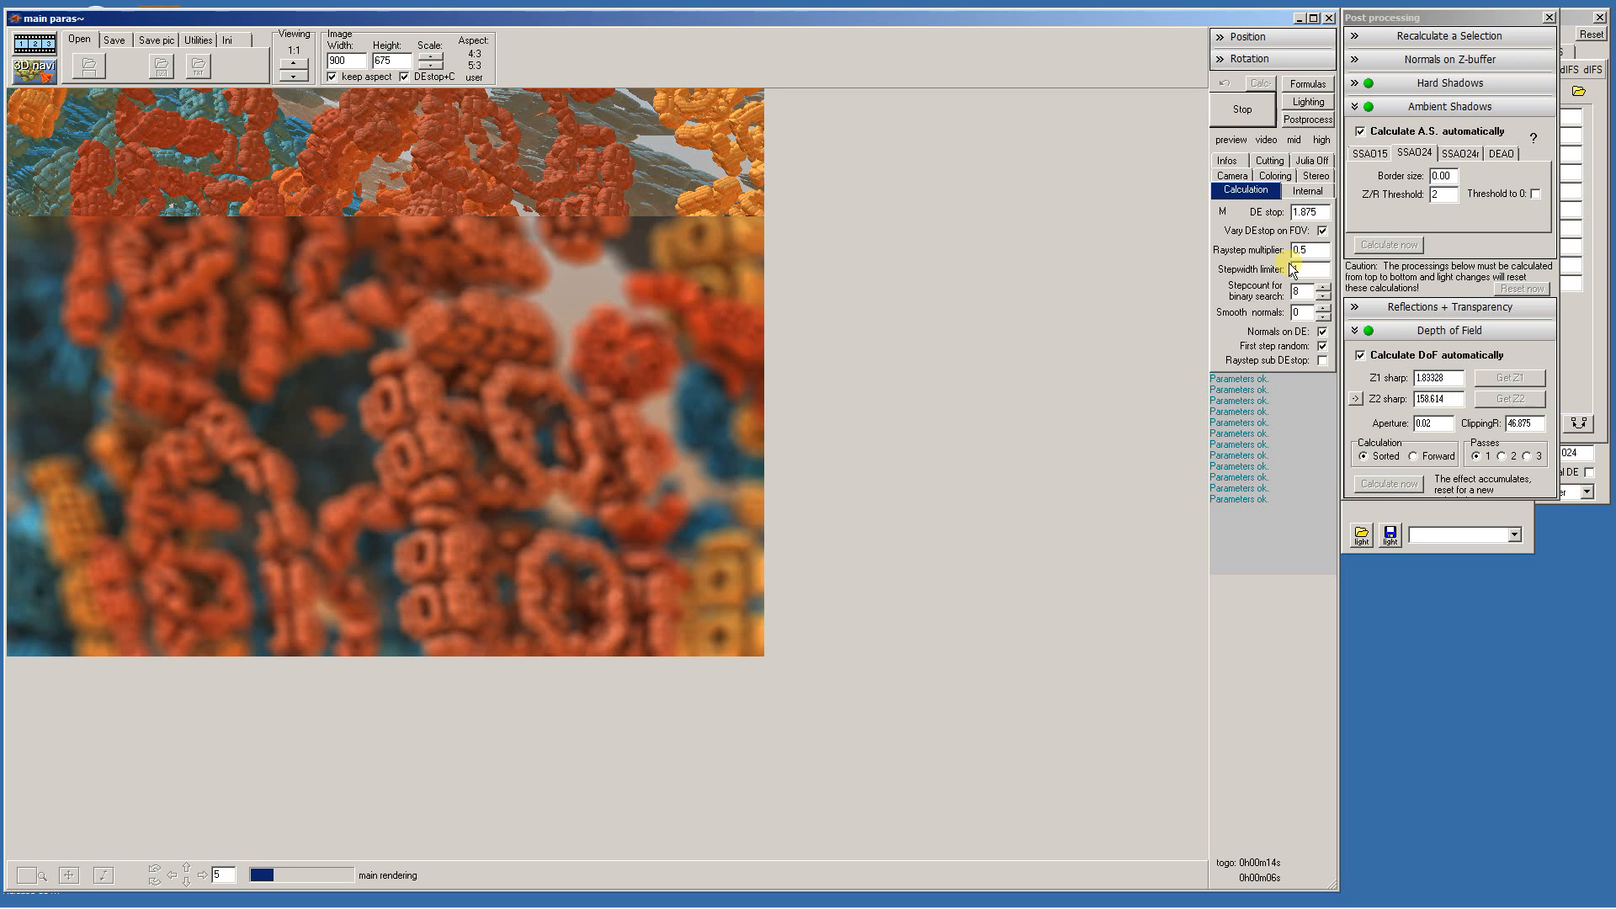